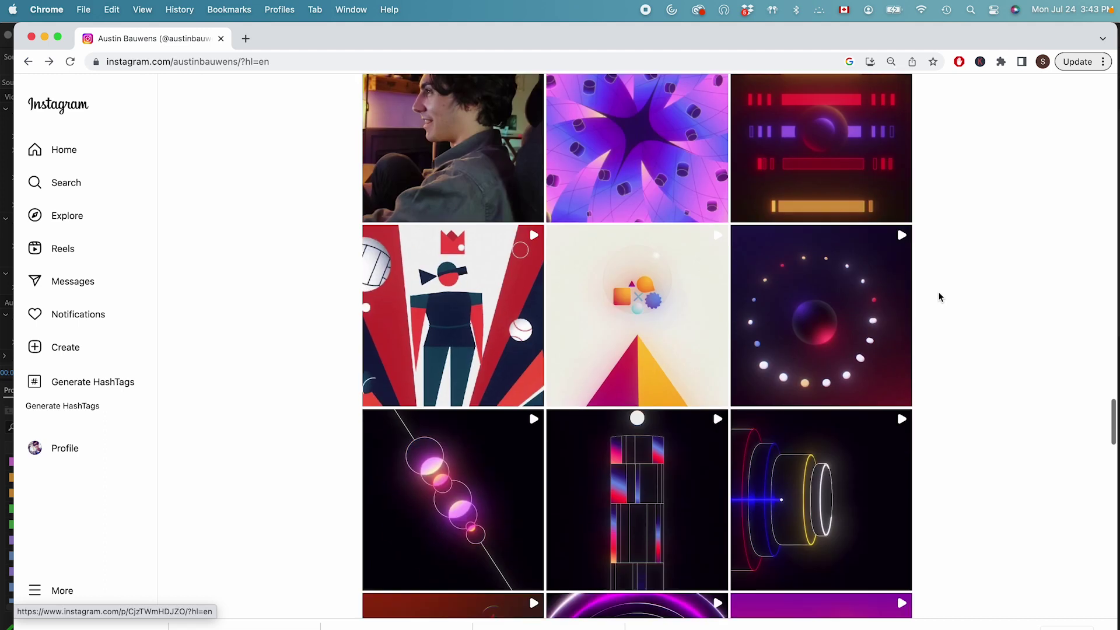
Scroll the profile's animation grid and open the glowing ring post.
scroll(939, 297, "down", 6)
scroll(938, 297, "down", 3)
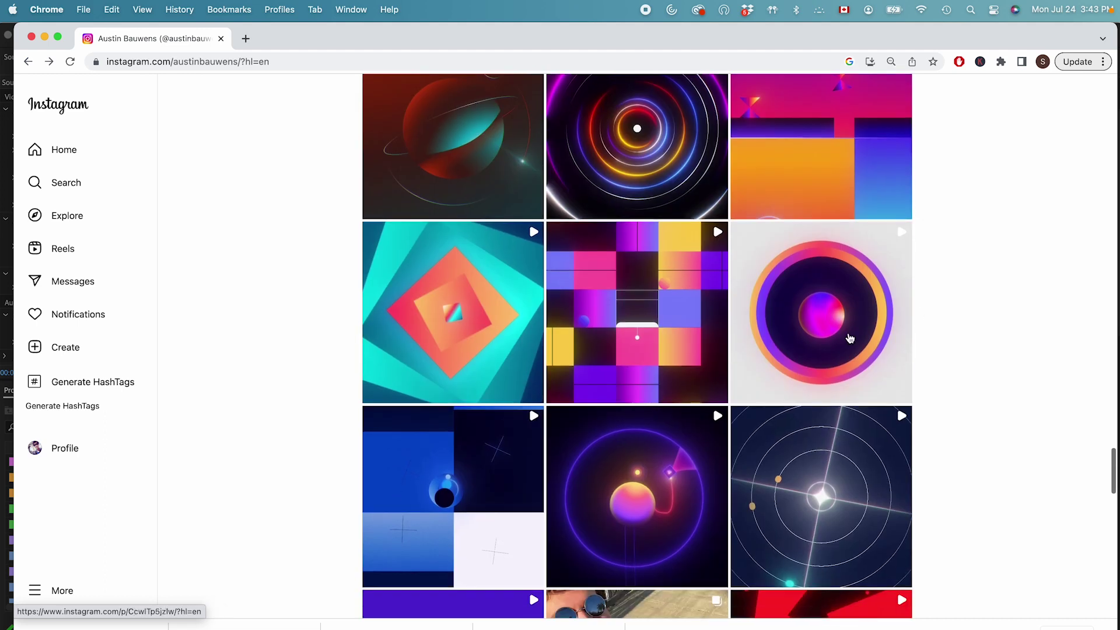
left_click(848, 333)
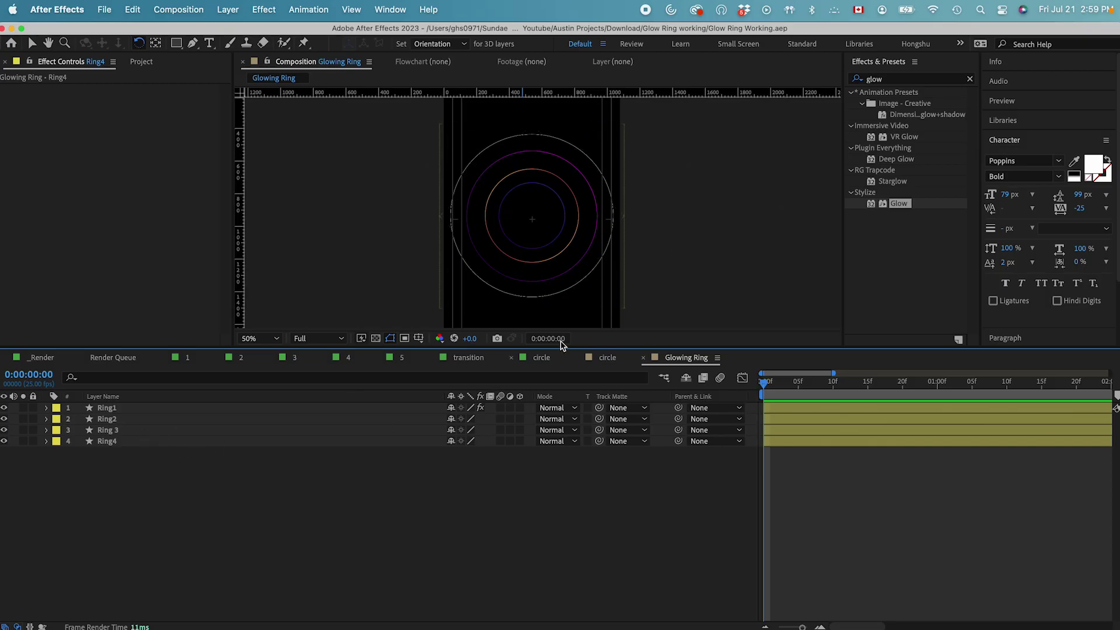
View the composition at 100% and solo Ring2 so only its orange gradient ring shows.
key("period")
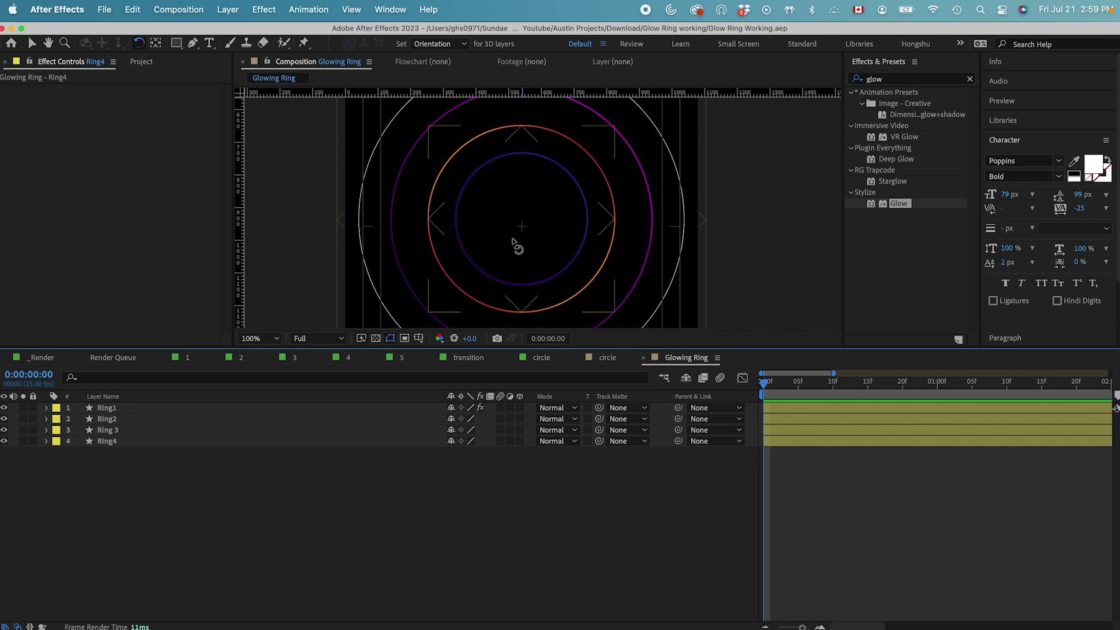
key("v")
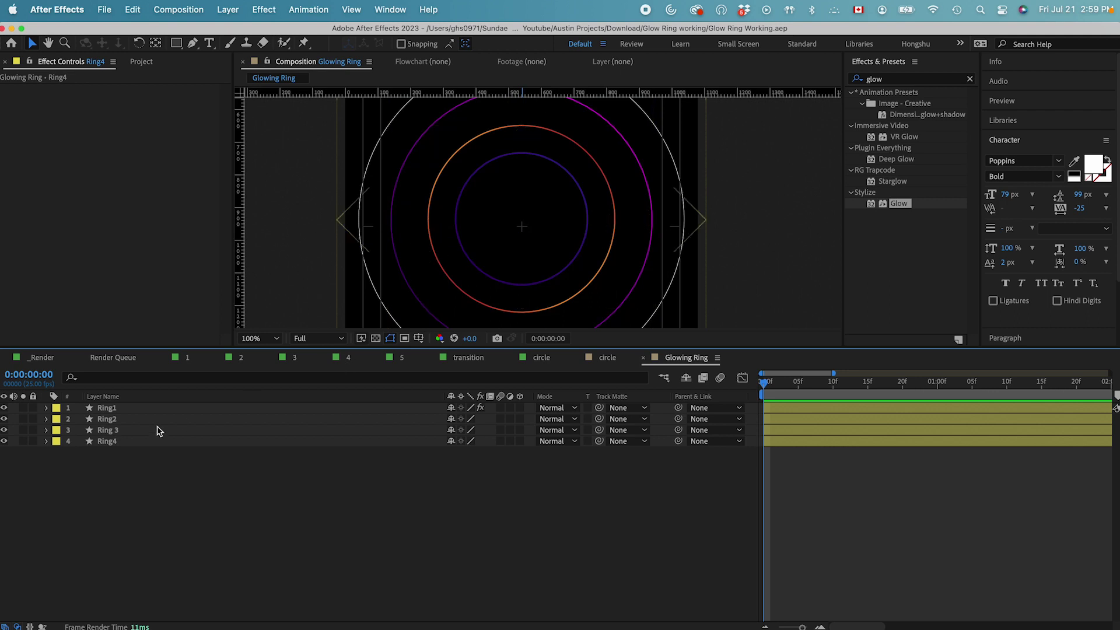
left_click(541, 223)
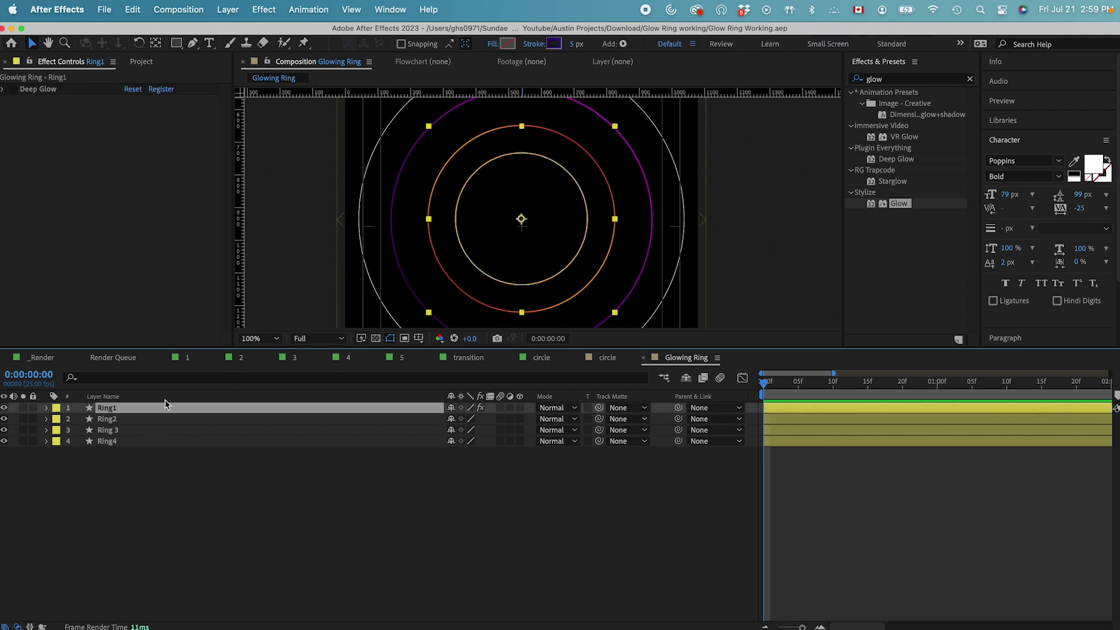
left_click(131, 418)
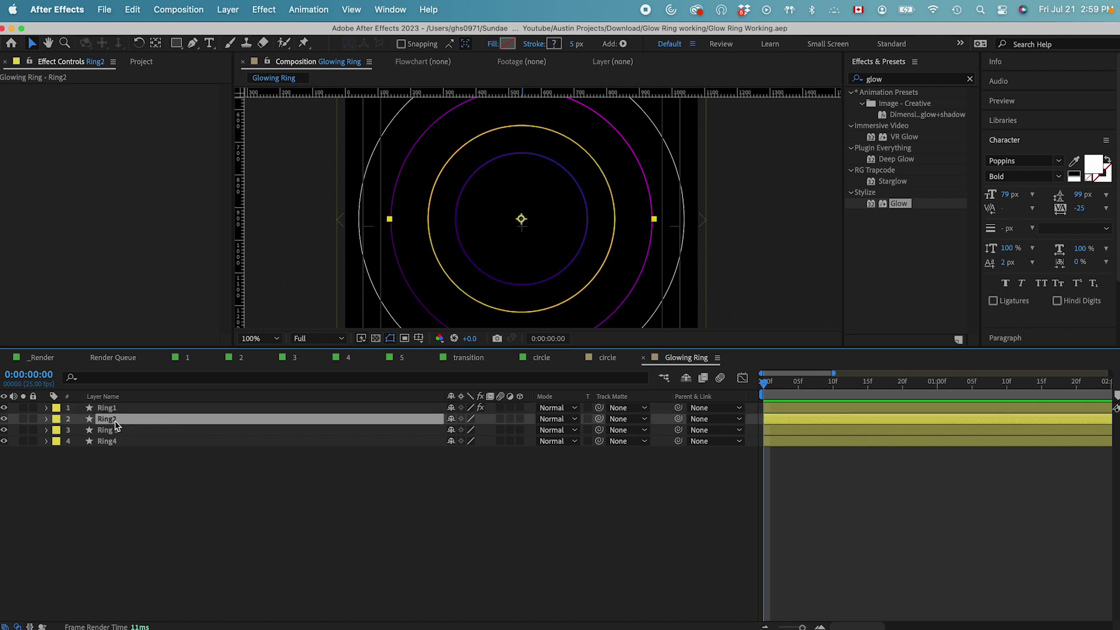
left_click(24, 419)
left_click(207, 502)
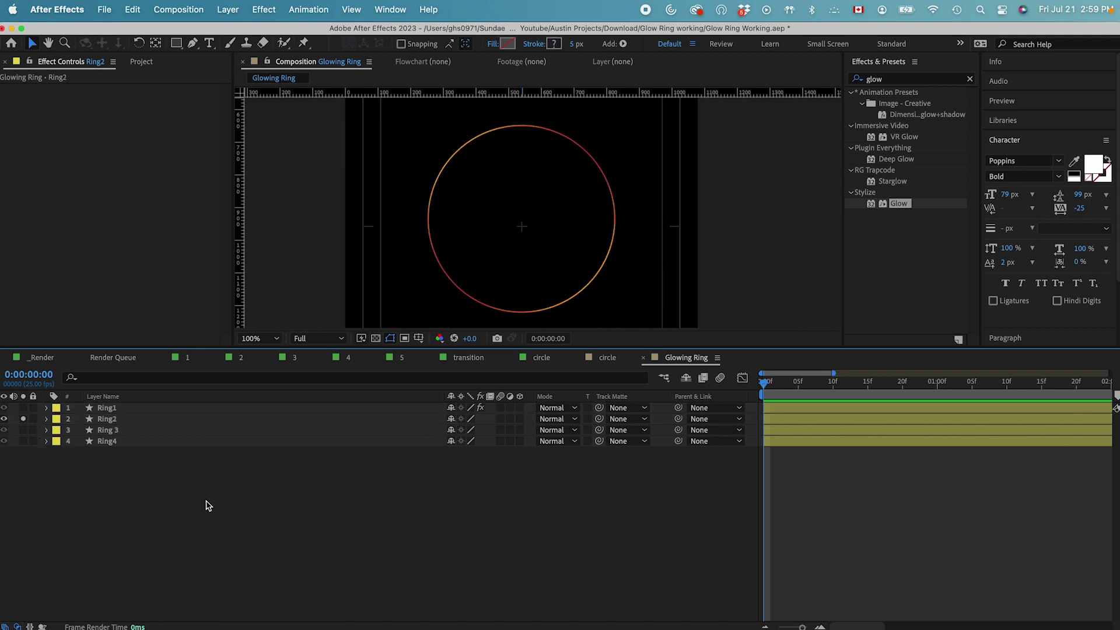
left_click(46, 419)
Set Ring2's Gradient Stroke 1 taper to 100% start length and 25% end length.
left_click(81, 475)
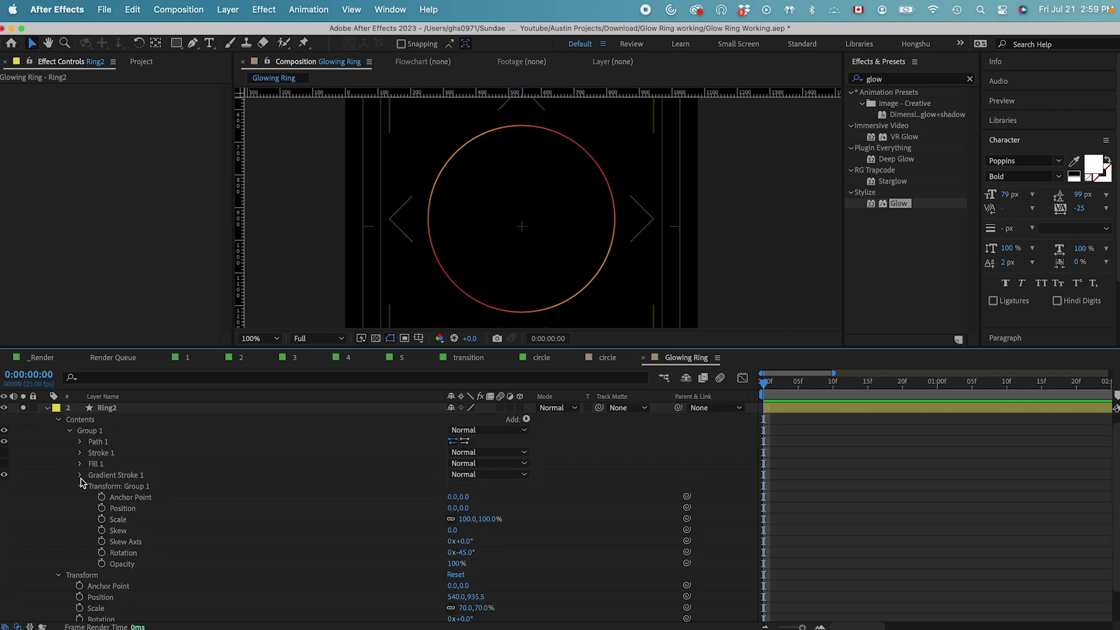
left_click(113, 483)
left_click(80, 475)
scroll(87, 495, "down", 4)
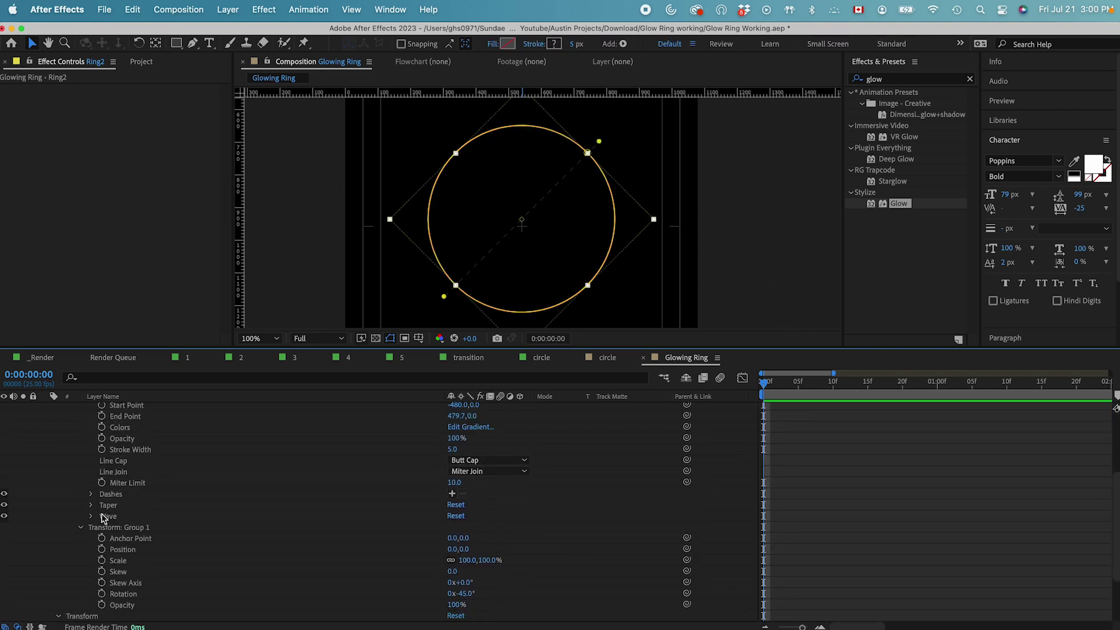
left_click(92, 504)
scroll(204, 520, "down", 2)
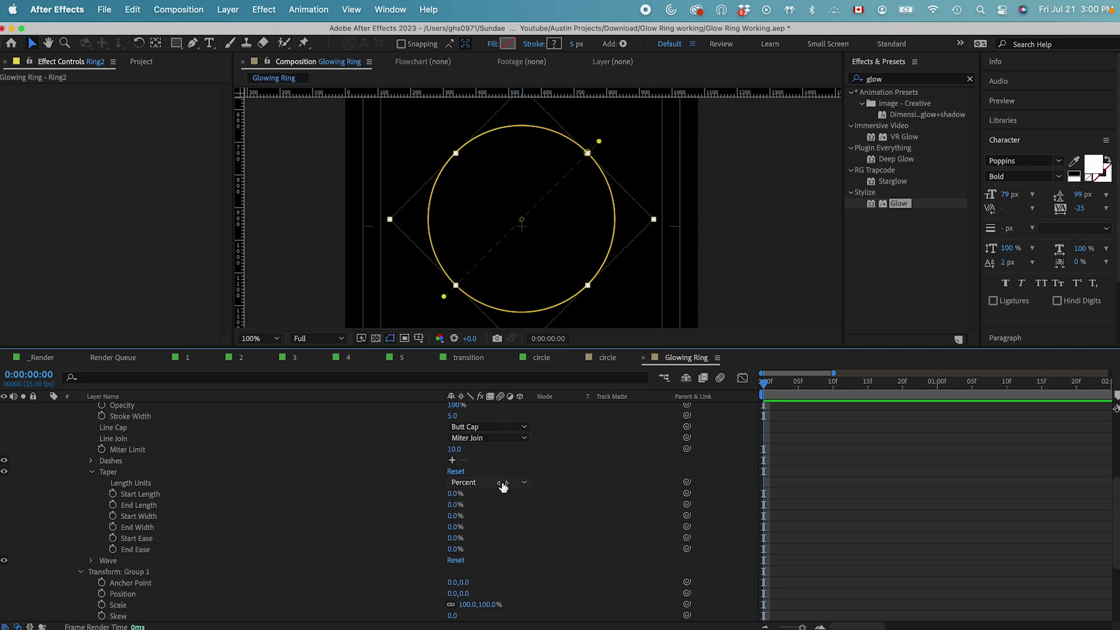
left_click(454, 494)
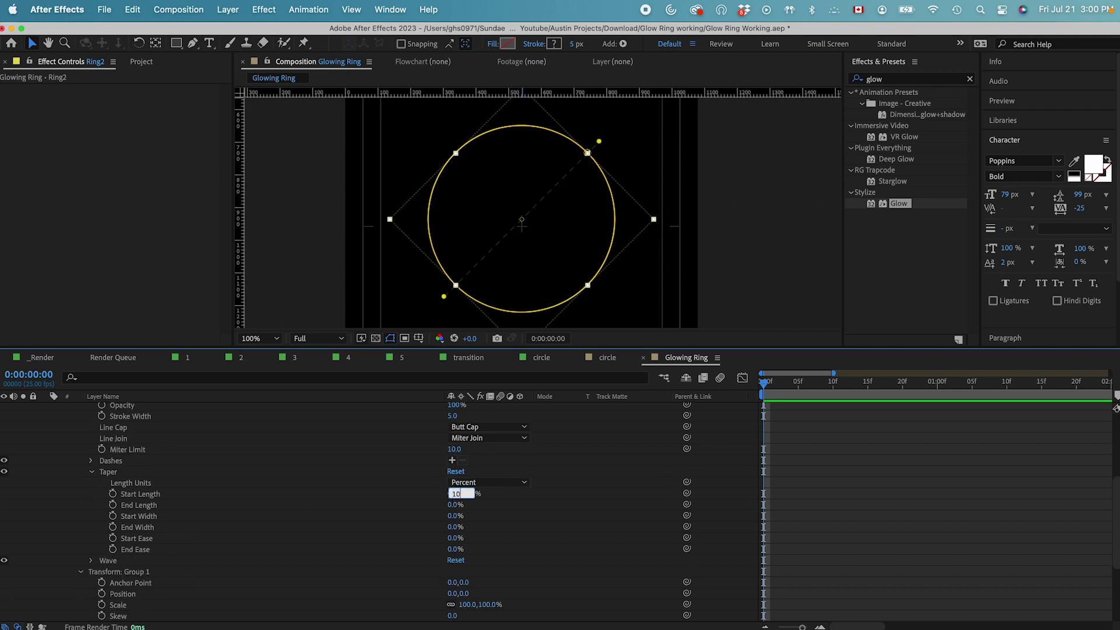
left_click(454, 505)
left_click(514, 514)
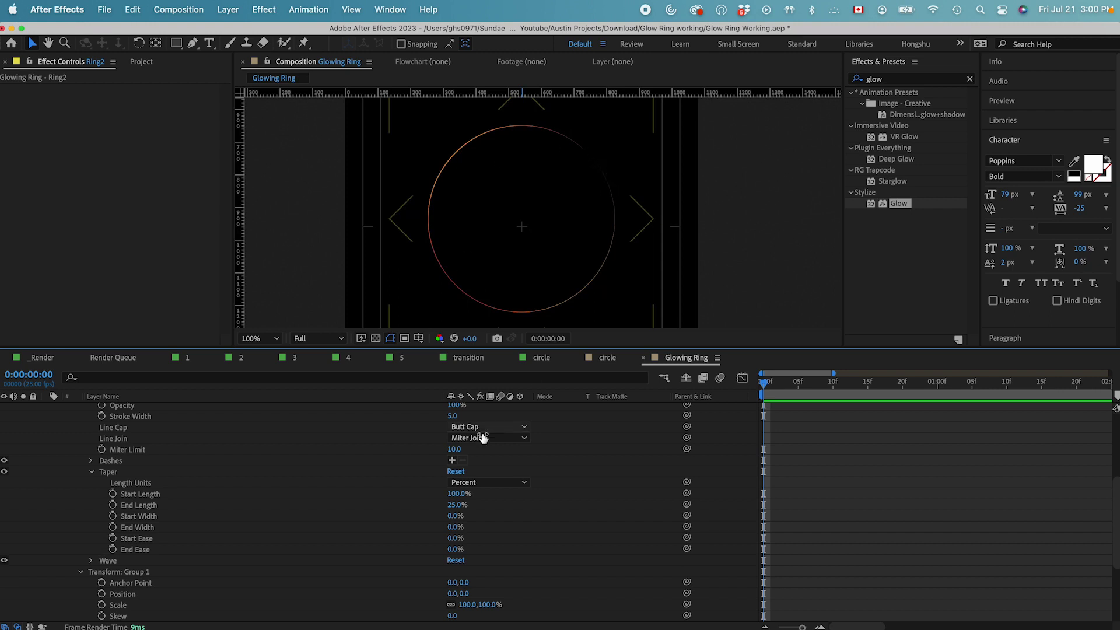
left_click(91, 561)
Set Ring2's stroke wave Amount to 50% and Wavelength to 500.
scroll(206, 568, "down", 3)
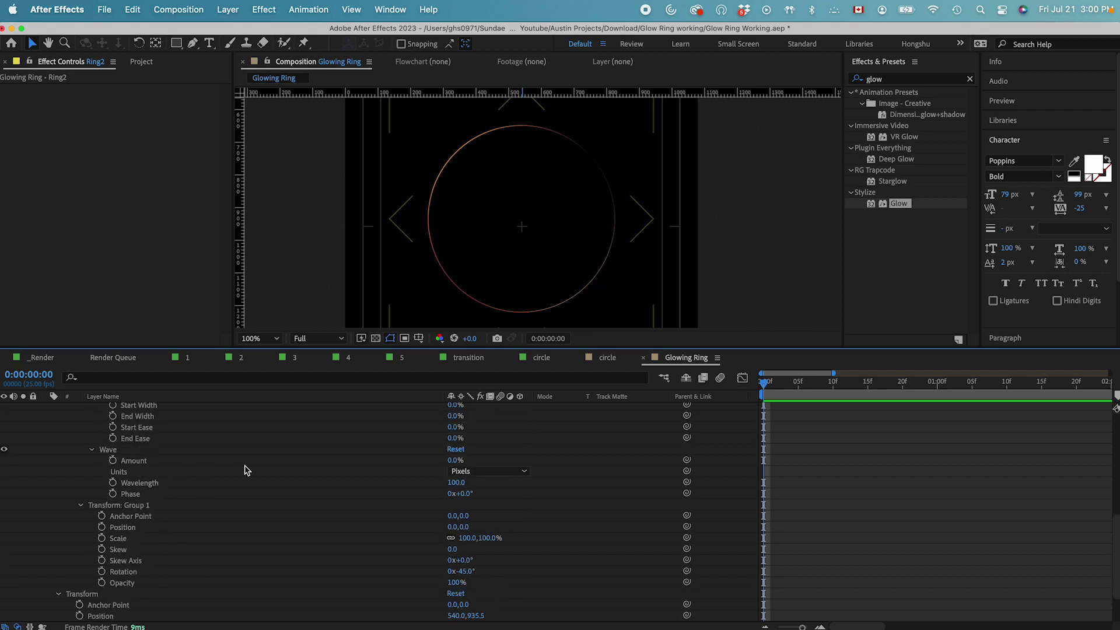
left_click(454, 461)
key("Return")
left_click(461, 462)
type("50")
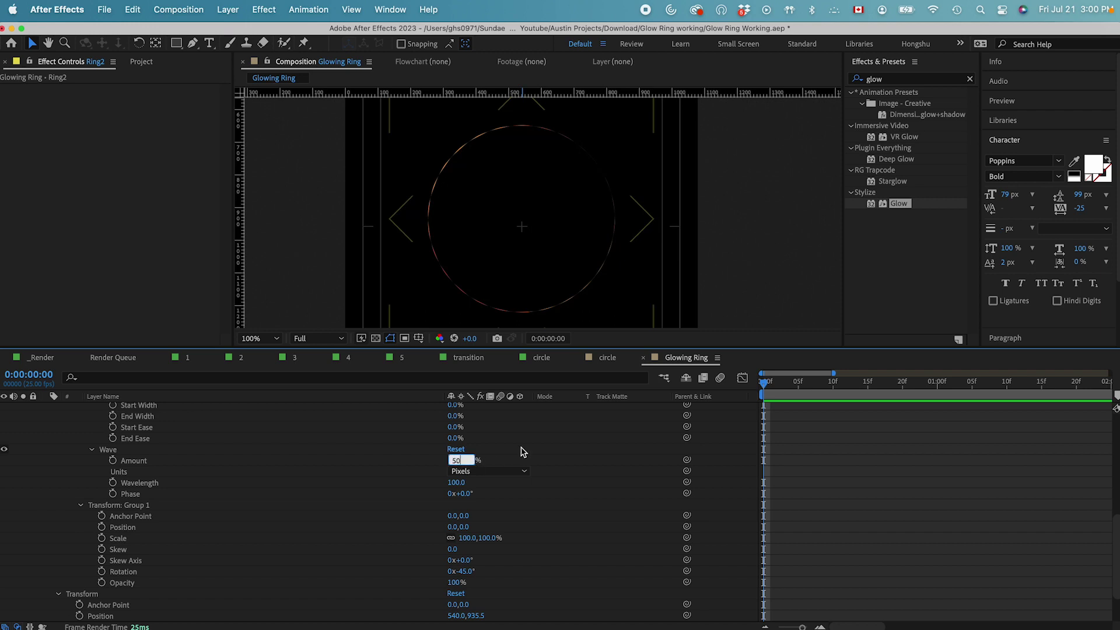
key("Return")
left_click(457, 484)
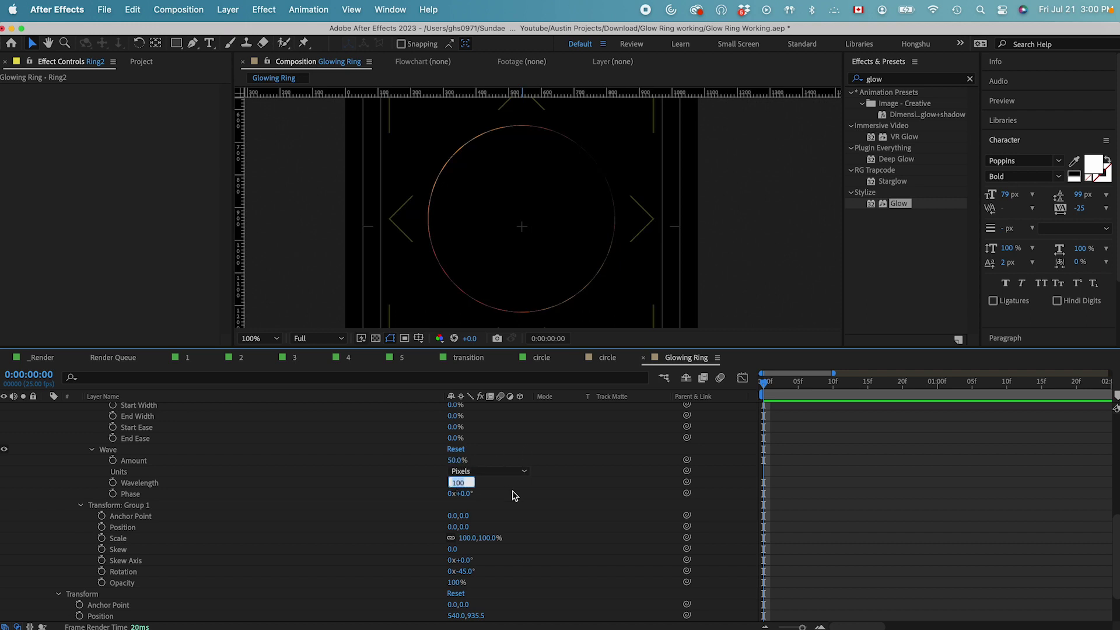
type("500")
key("Return")
Raise the wave Amount to 65% and return the viewer to 100% zoom.
scroll(562, 328, "up", 2)
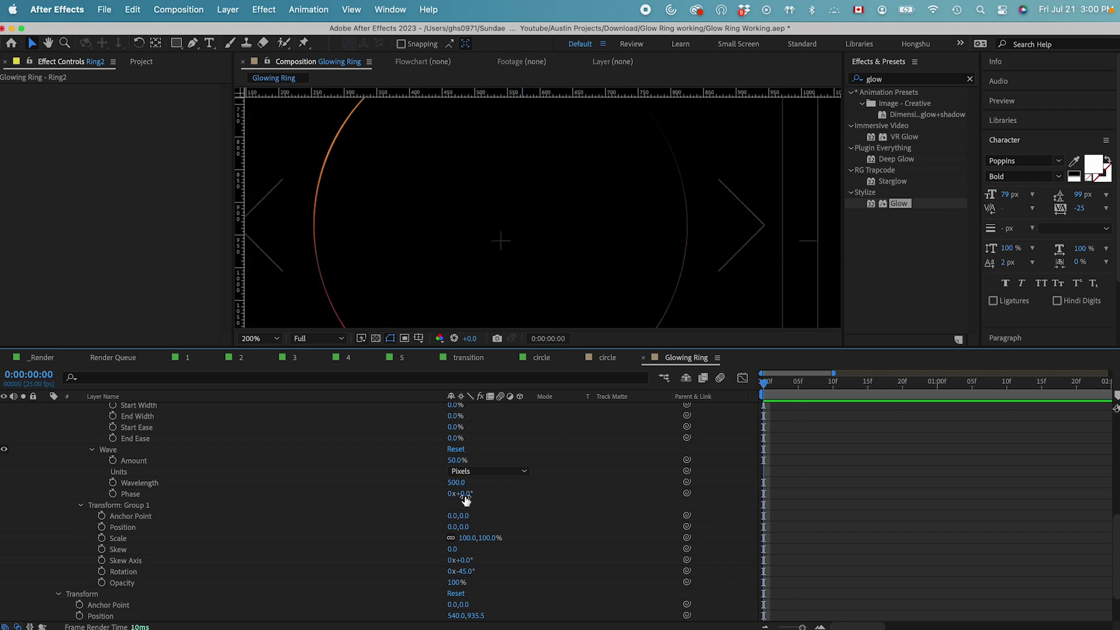
left_click(456, 461)
type("65")
key("Return")
key("comma")
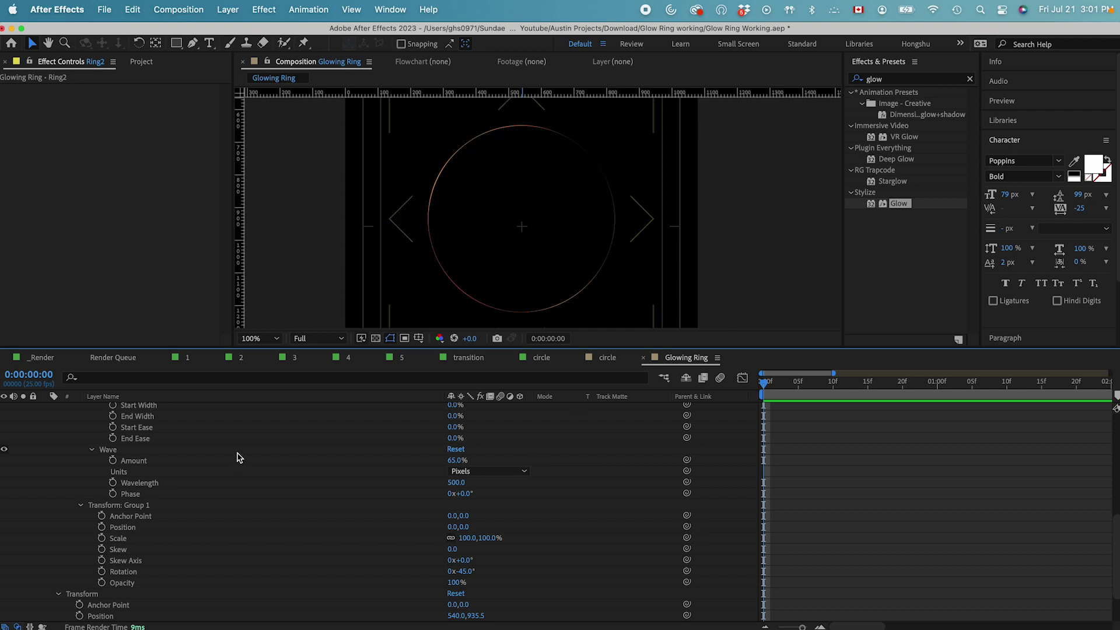
Keyframe Ring2's Rotation and Scale, with one full turn and 70% scale at frame 10.
key("u")
left_click(130, 470)
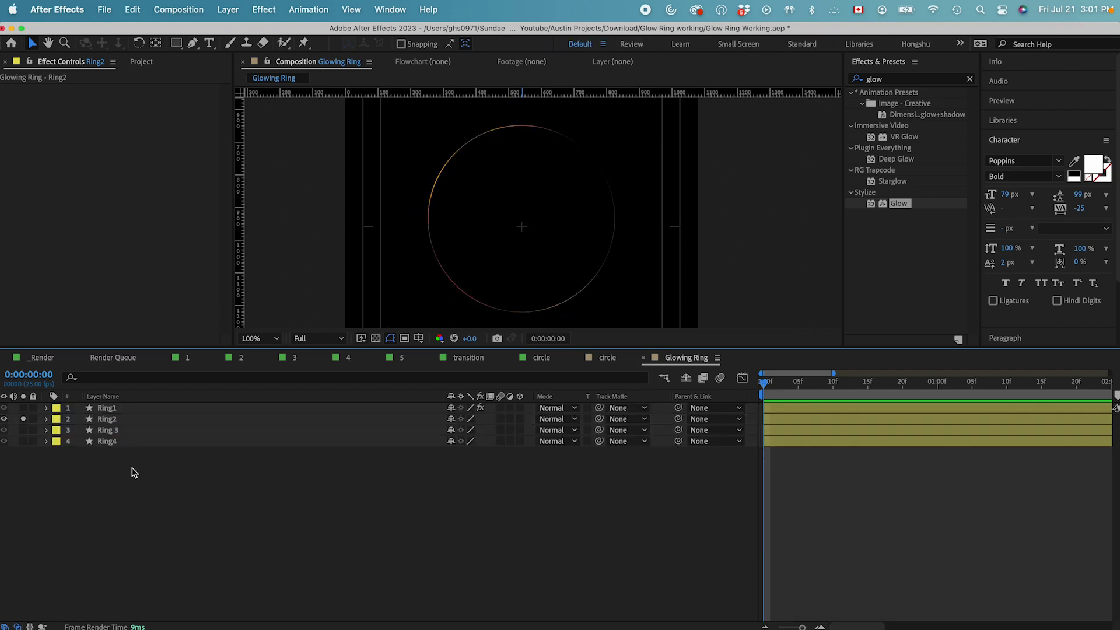
left_click(108, 420)
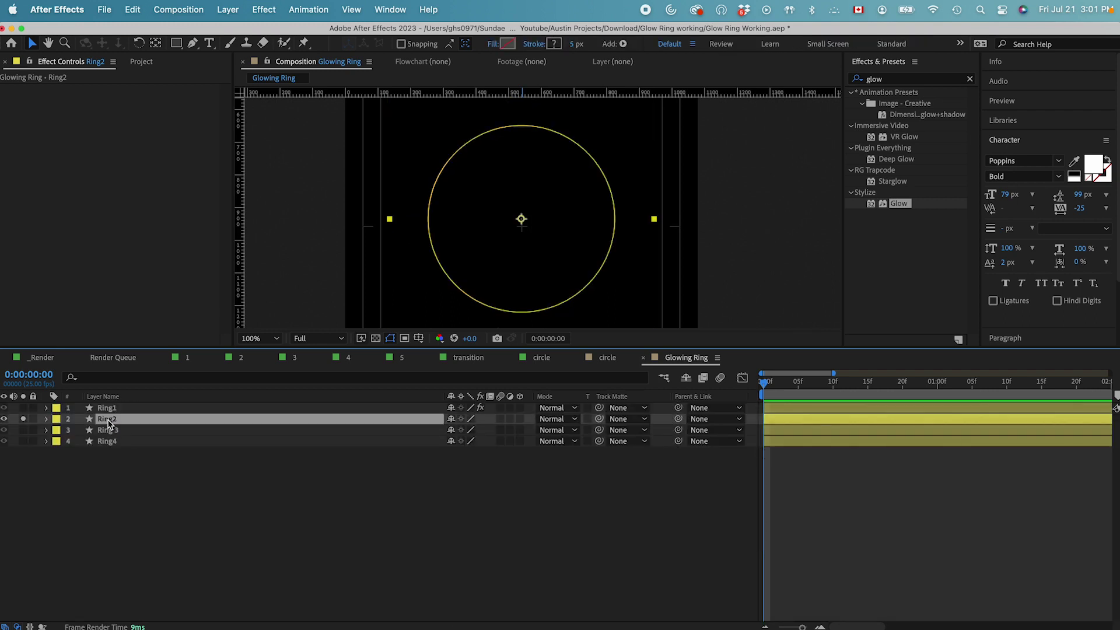
key("r")
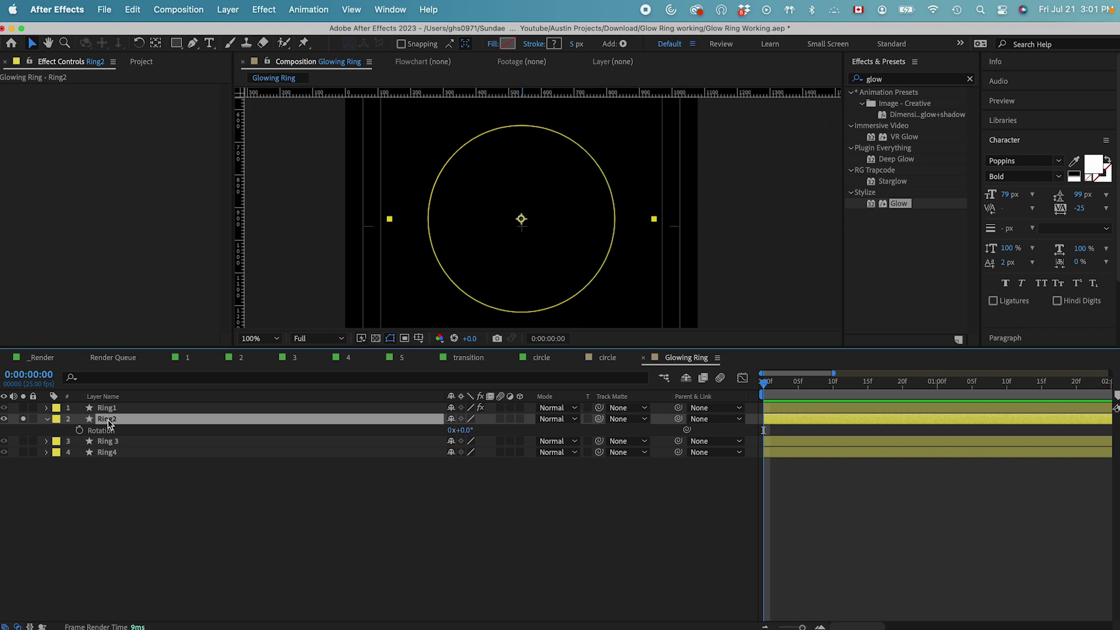
key("shift+s")
left_click(137, 525)
key("shift+Page_Down")
left_click(453, 441)
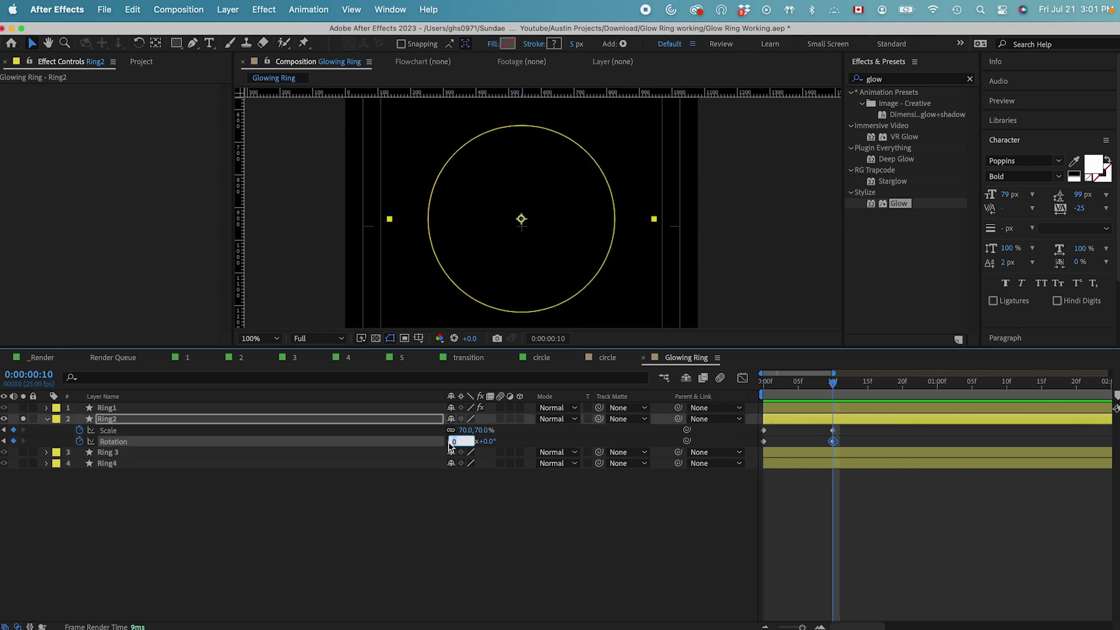
type("1")
left_click(464, 515)
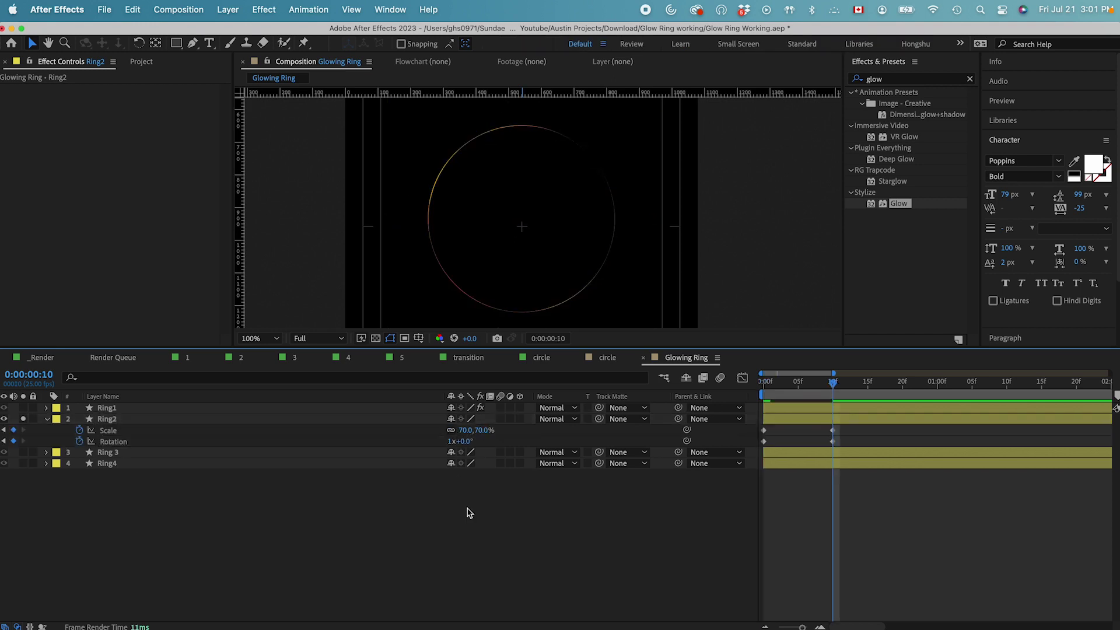
Set Ring2's Scale to 100% at frame 0 and apply Easy Ease to all keyframes.
key("Home")
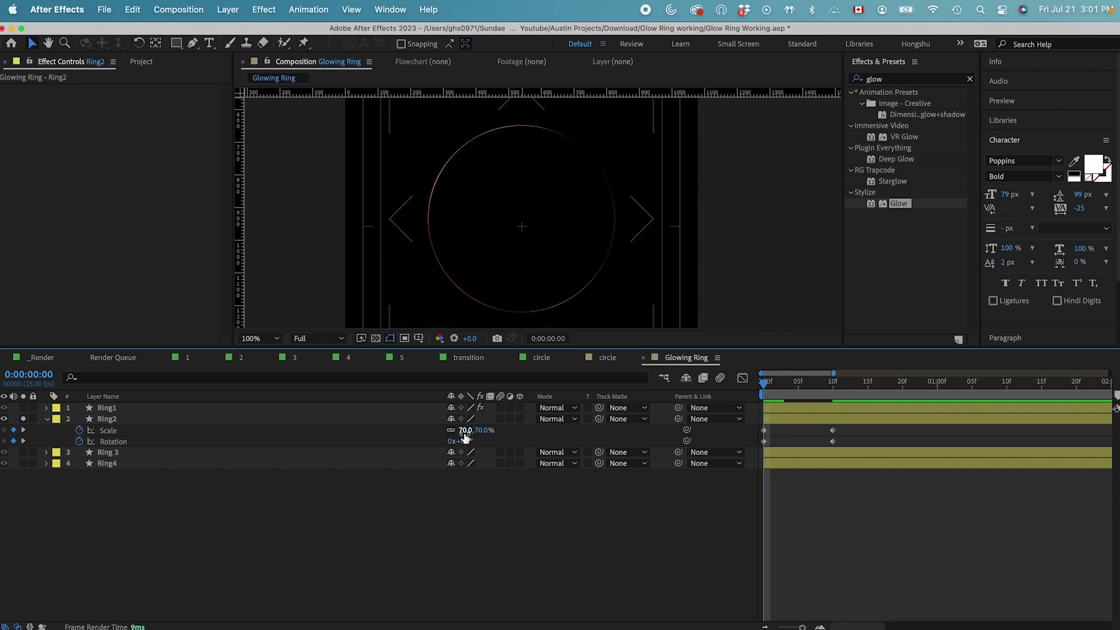
left_click(467, 430)
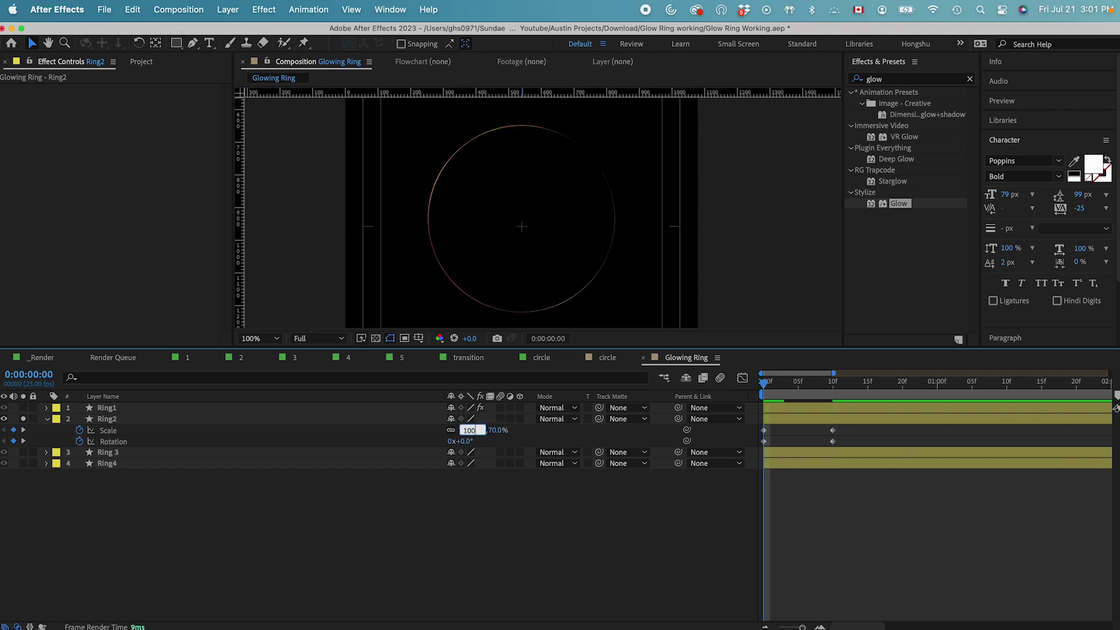
type("100")
key("Return")
left_click(515, 525)
left_click_drag(764, 383, 824, 390)
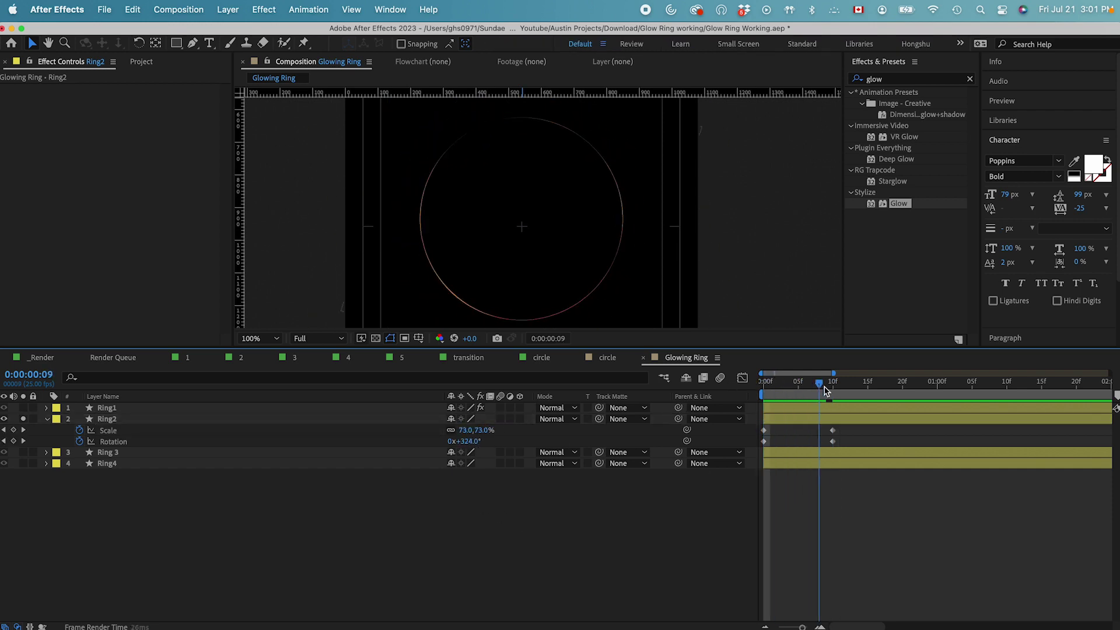
key("Home")
left_click_drag(862, 449, 757, 424)
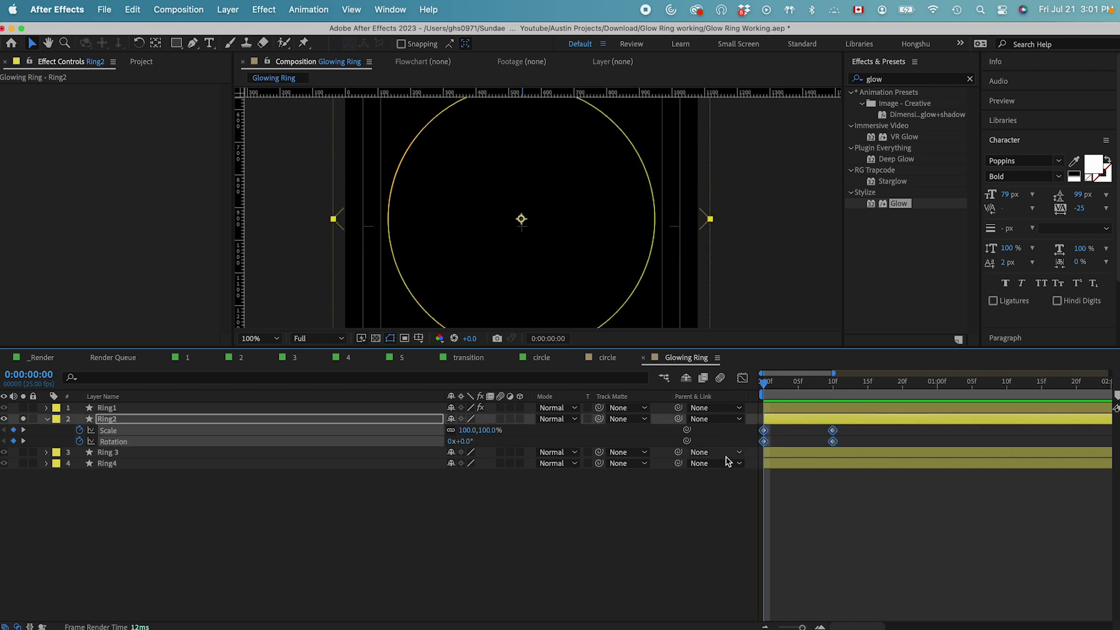
right_click(832, 441)
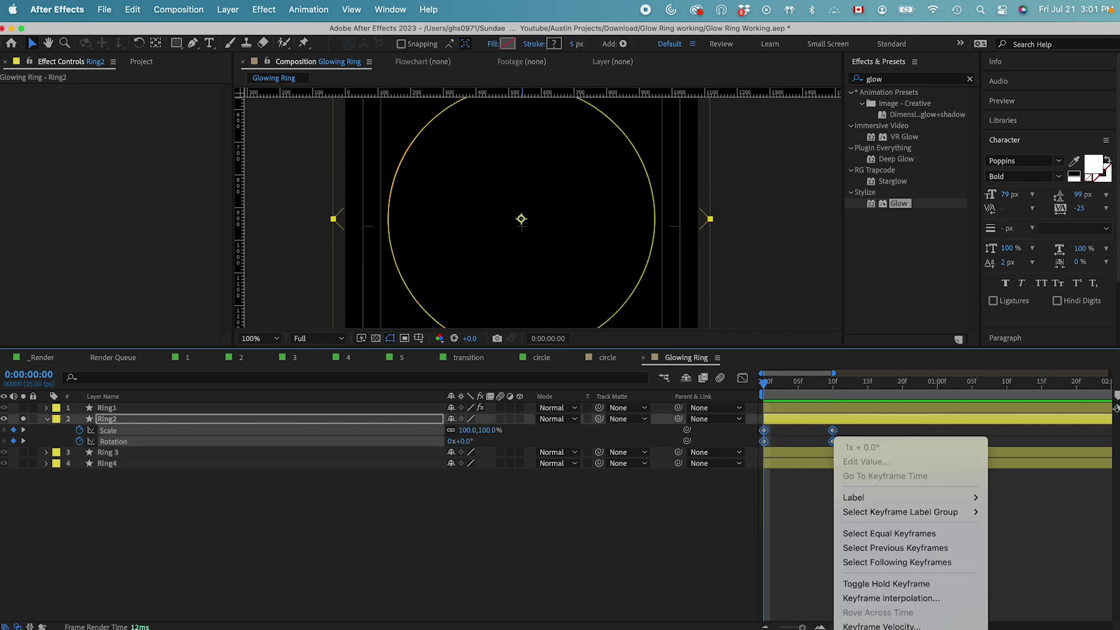
left_click(679, 553)
In the speed graph, drop the first keyframe's ease, lengthen the ease into frame 10, then preview.
left_click(742, 377)
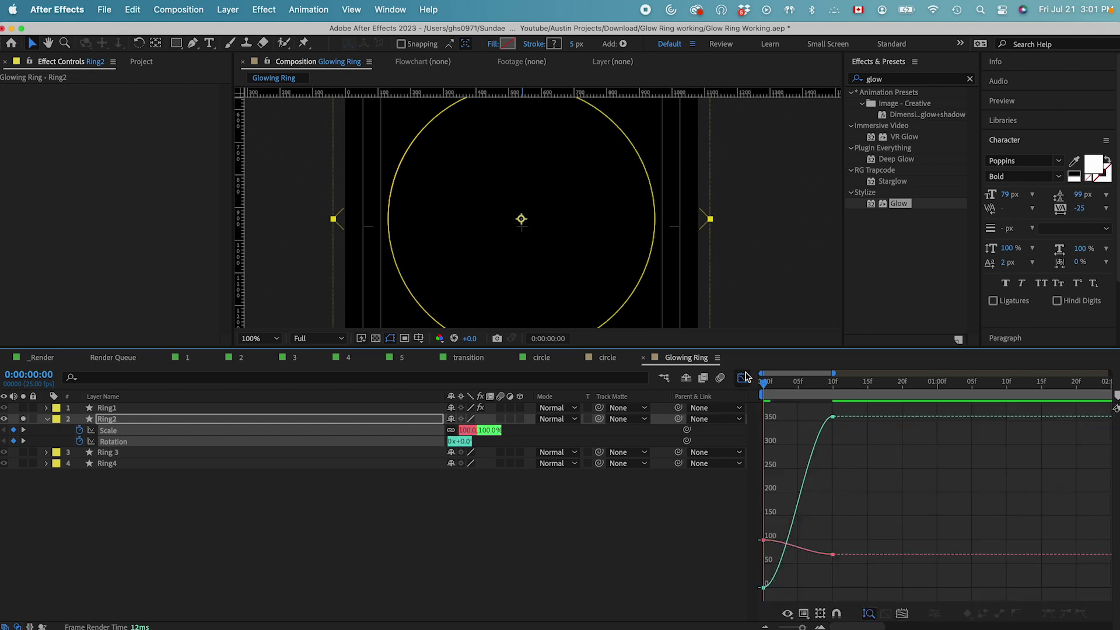
left_click(902, 613)
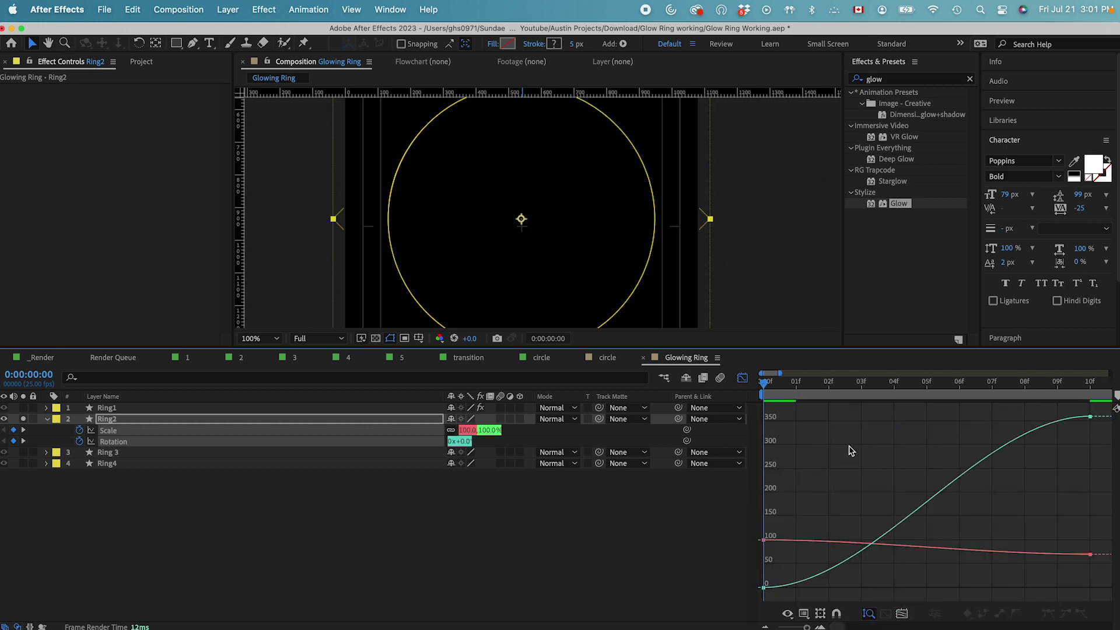
left_click(804, 613)
left_click(892, 527)
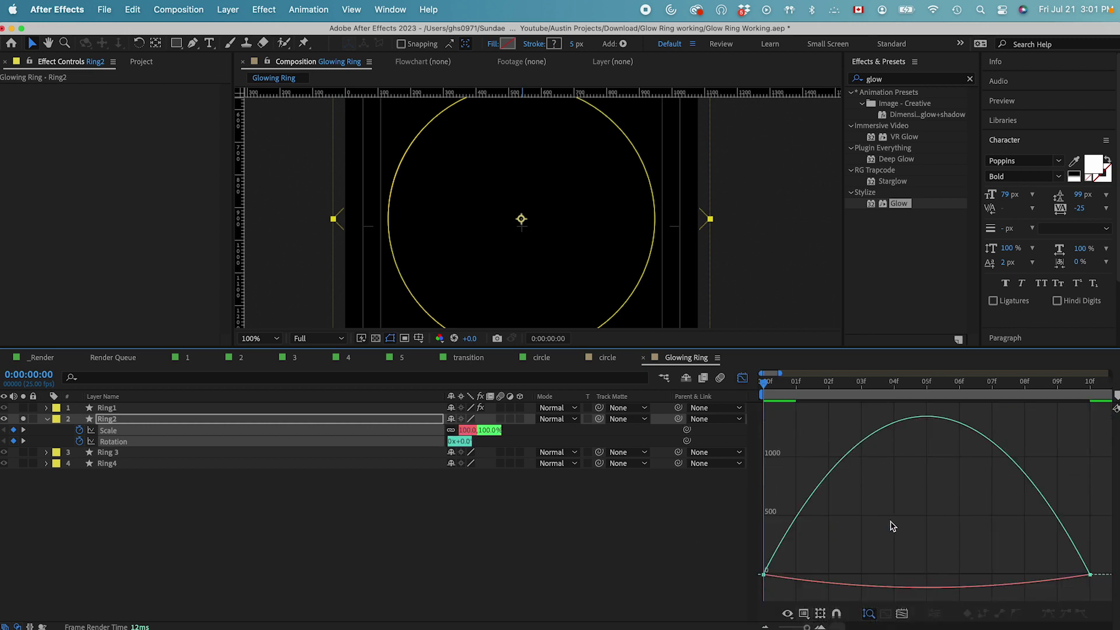
left_click(826, 580)
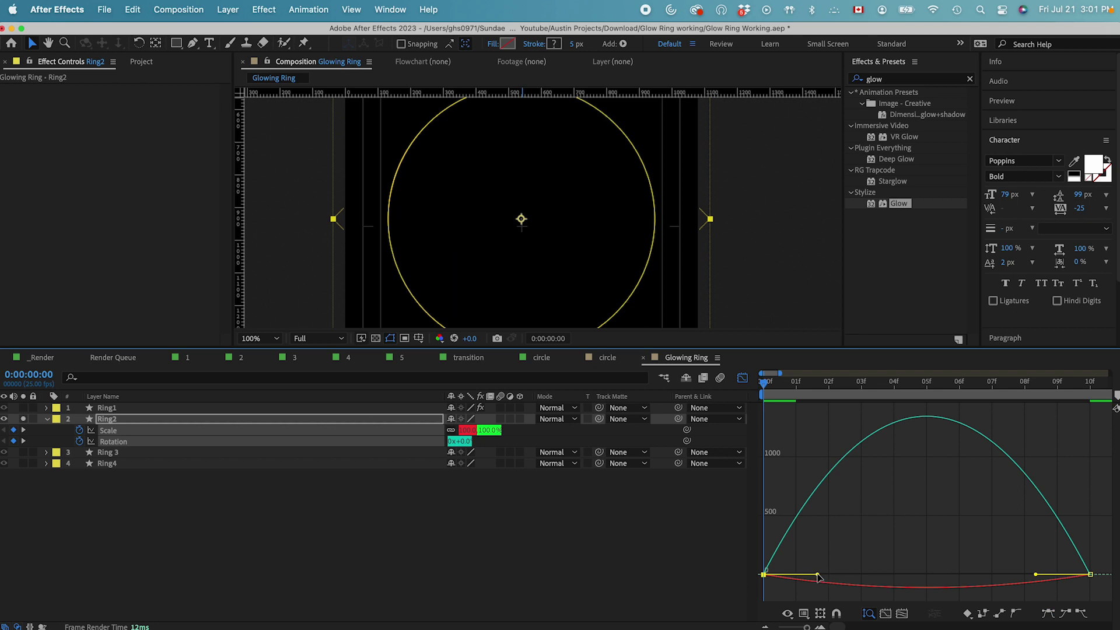
left_click_drag(819, 576, 745, 576)
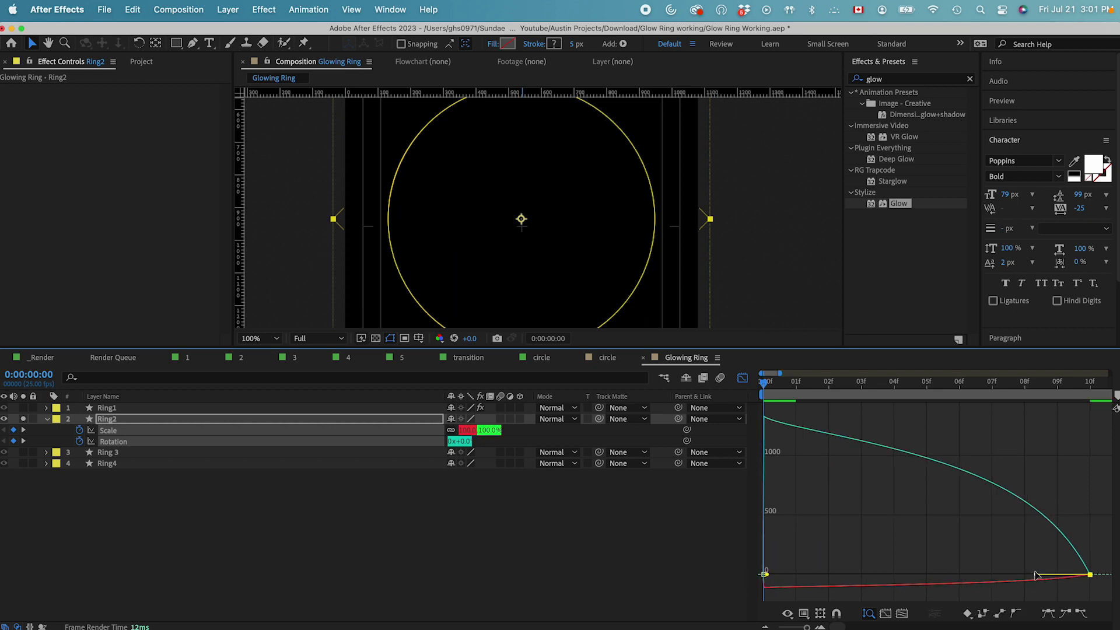
left_click_drag(1035, 575, 875, 563)
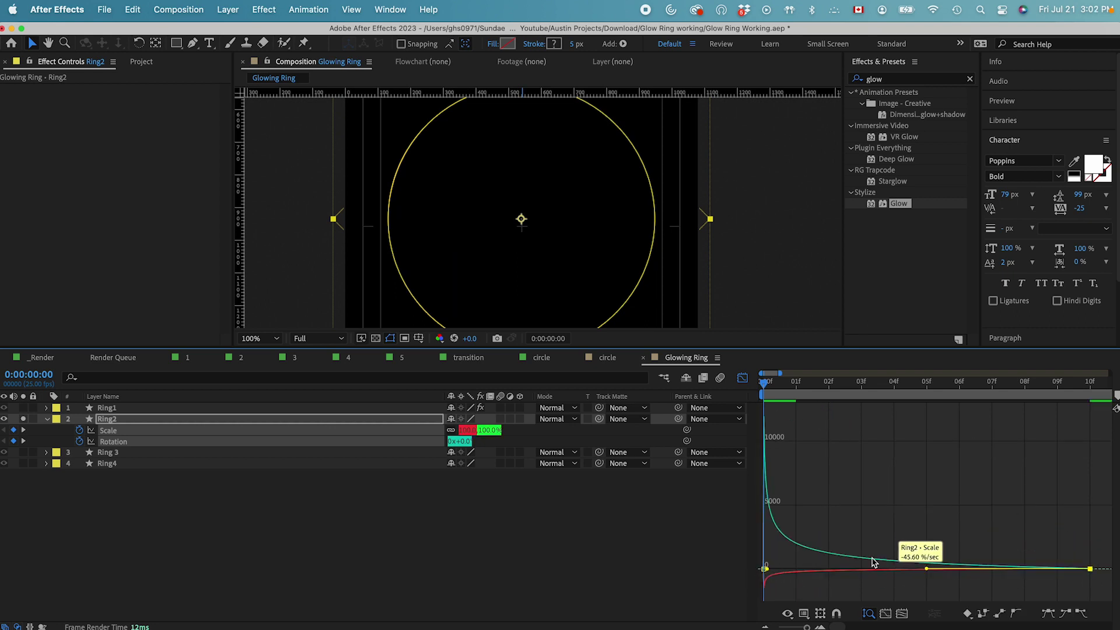
left_click(742, 379)
key("minus")
key("minus")
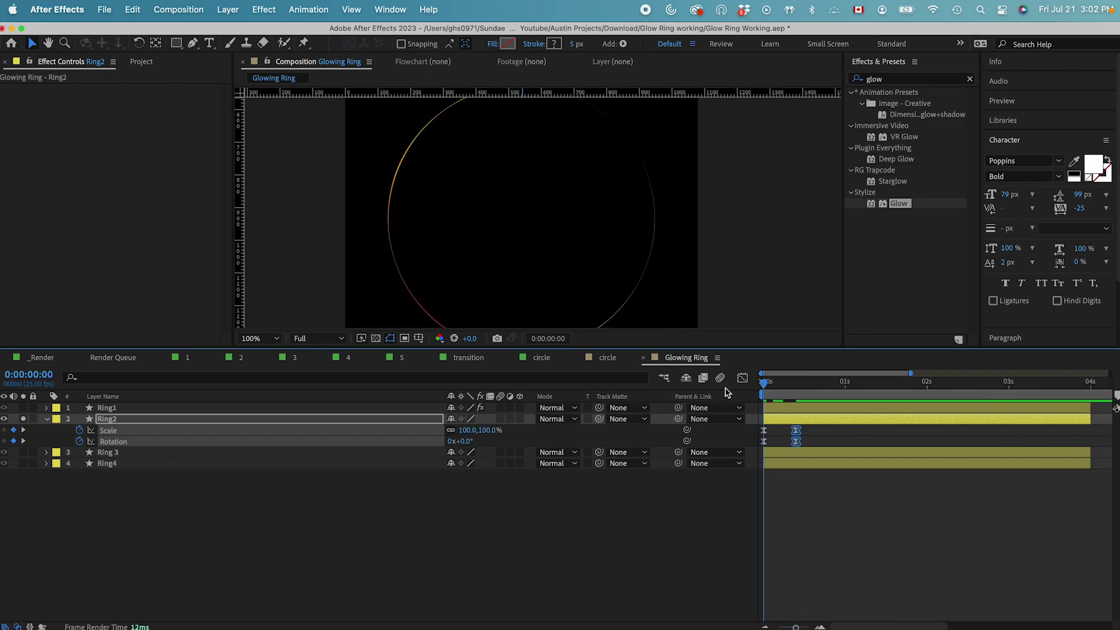
key("space")
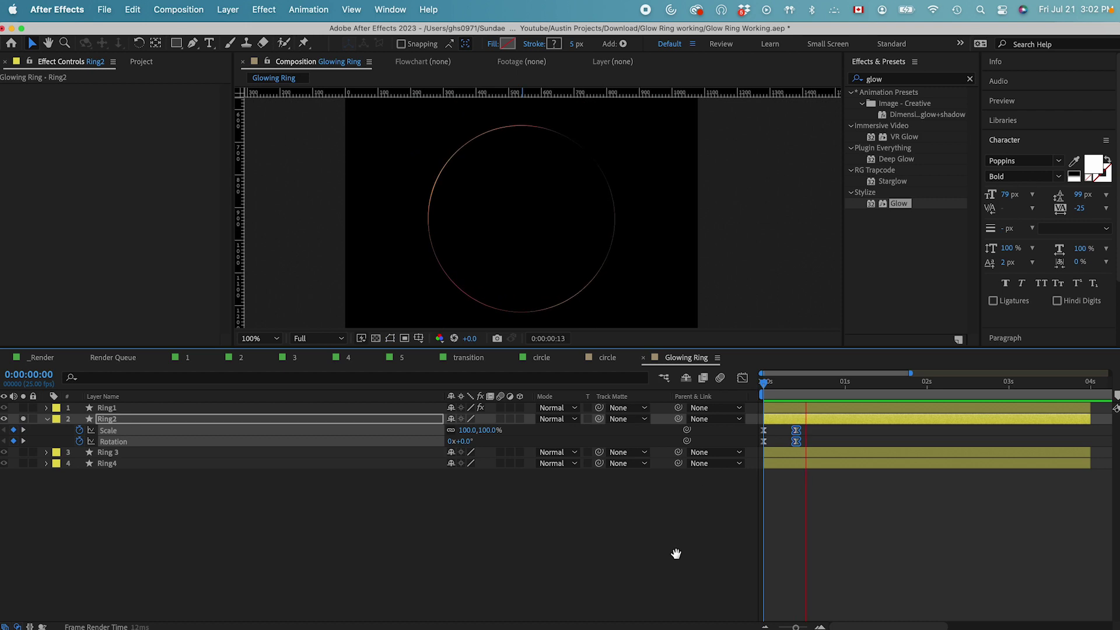
Apply Deep Glow to Ring2, then switch it off to compare.
key("space")
left_click(375, 484)
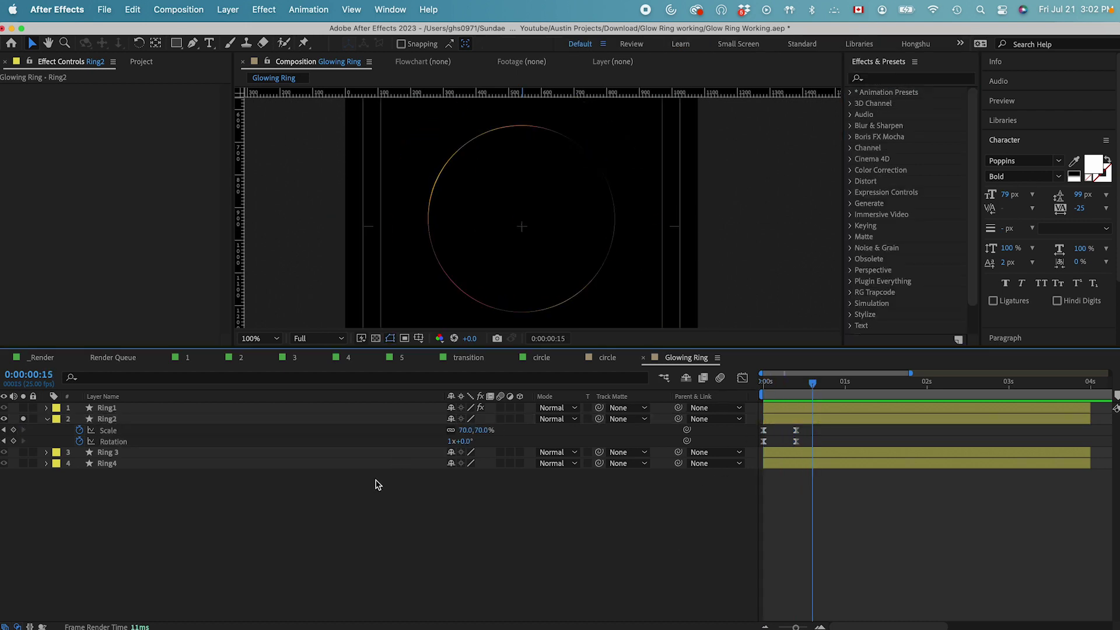
left_click(114, 430)
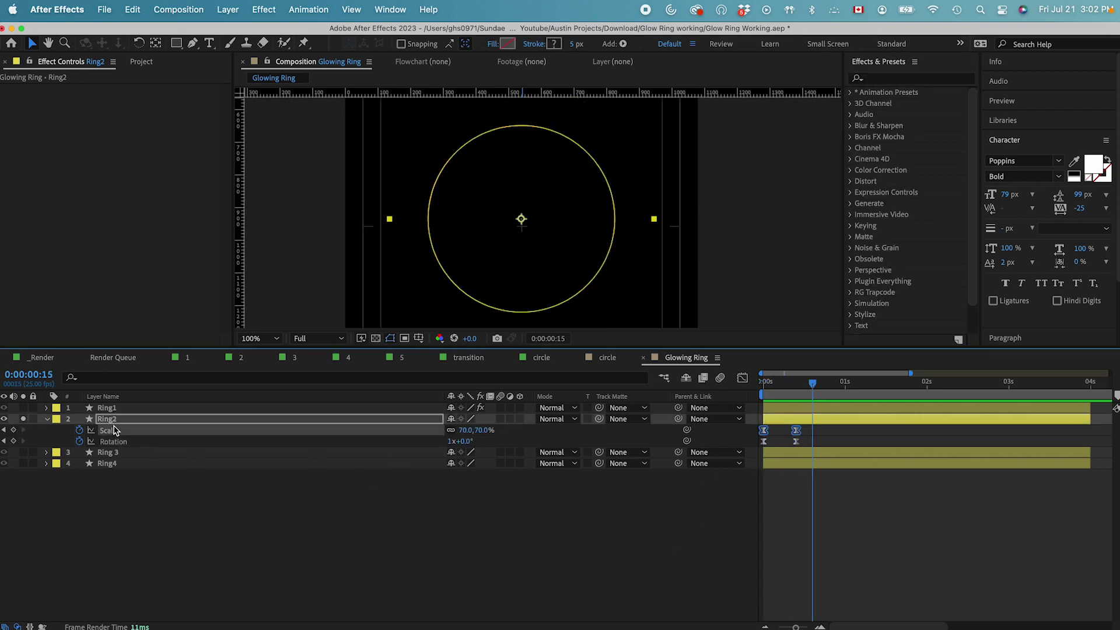
left_click(900, 82)
type("deep")
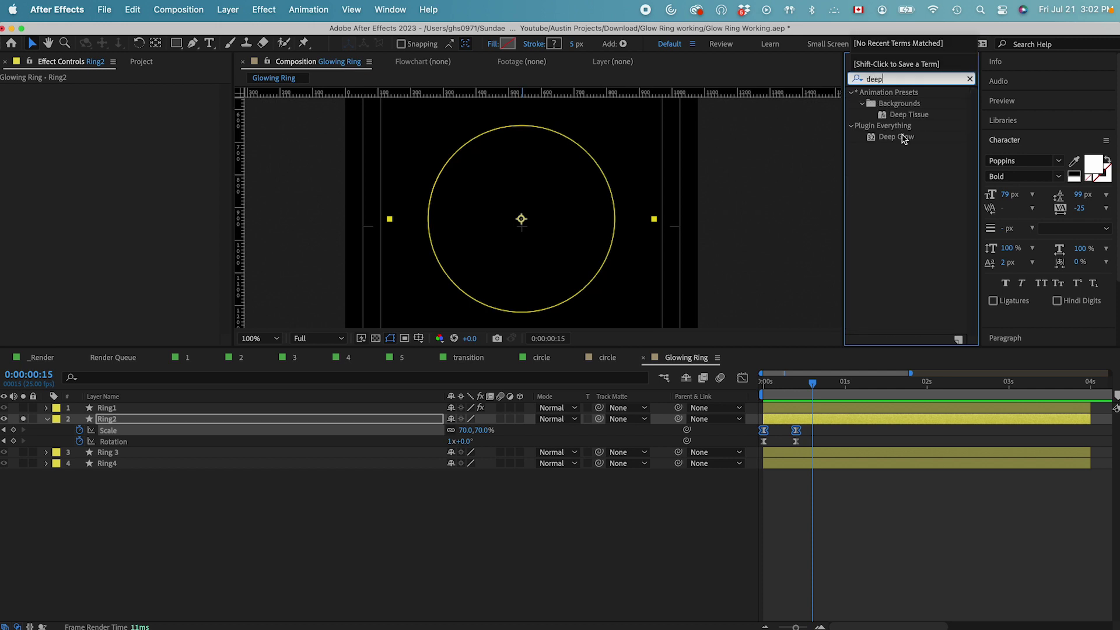
double_click(902, 138)
left_click(292, 562)
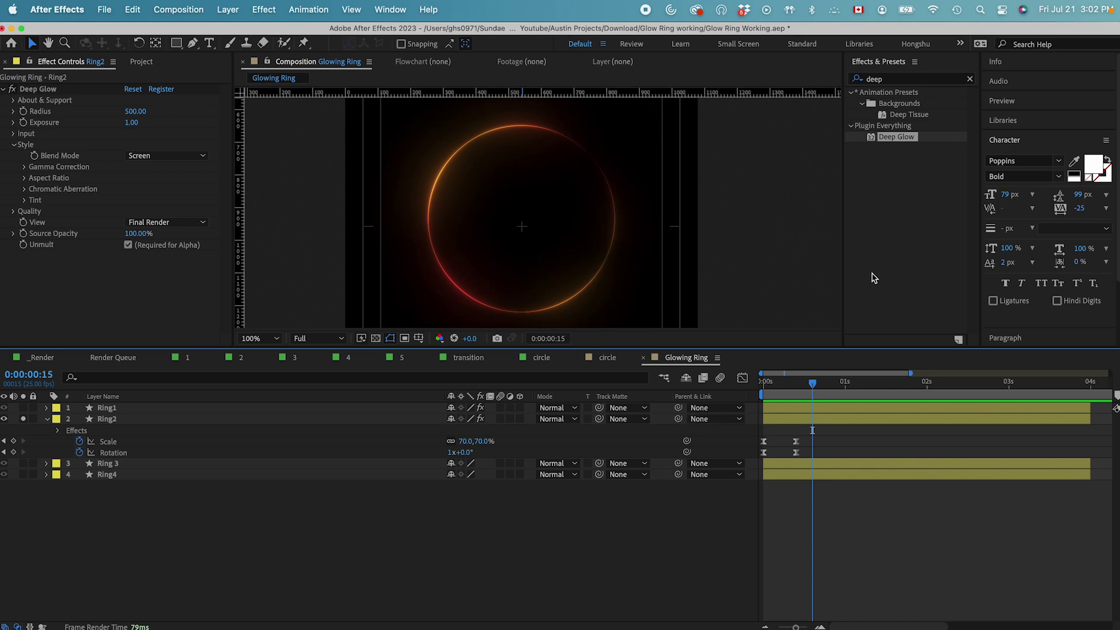
left_click(11, 88)
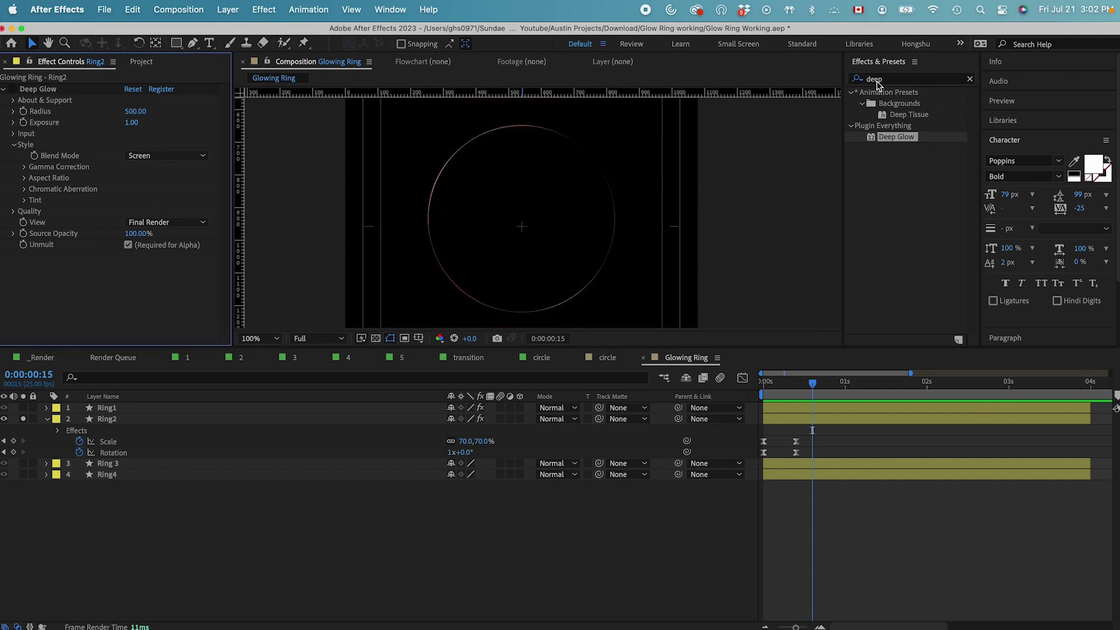
Add a Glow effect to Ring2 with 85.9% threshold and duplicate it as Glow 2.
left_click(876, 80)
type("glow")
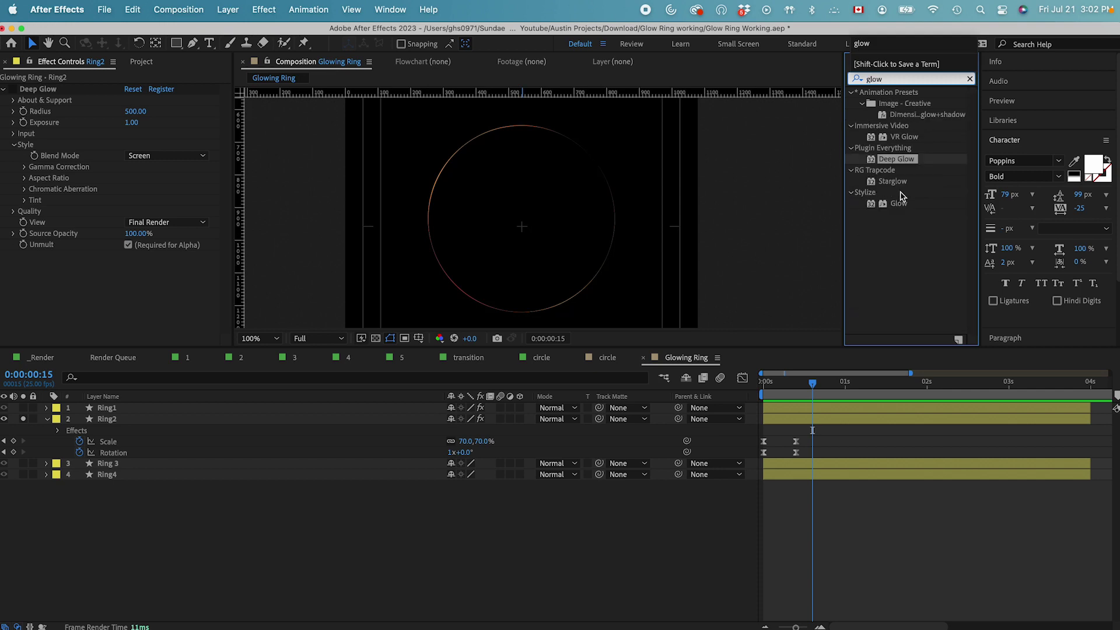
left_click(901, 204)
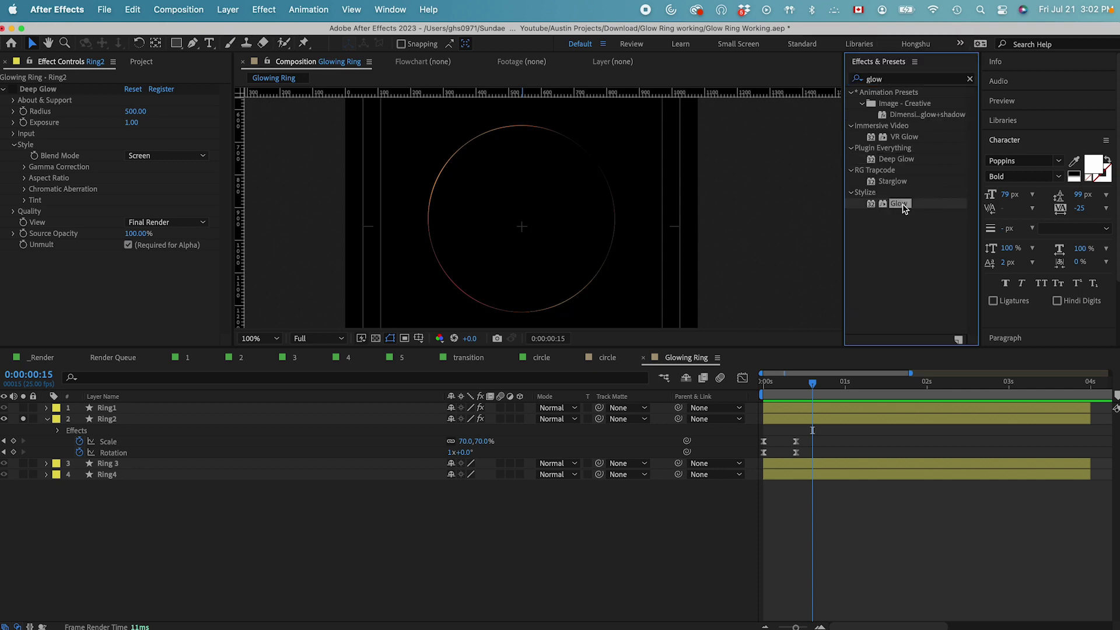
left_click_drag(900, 204, 143, 409)
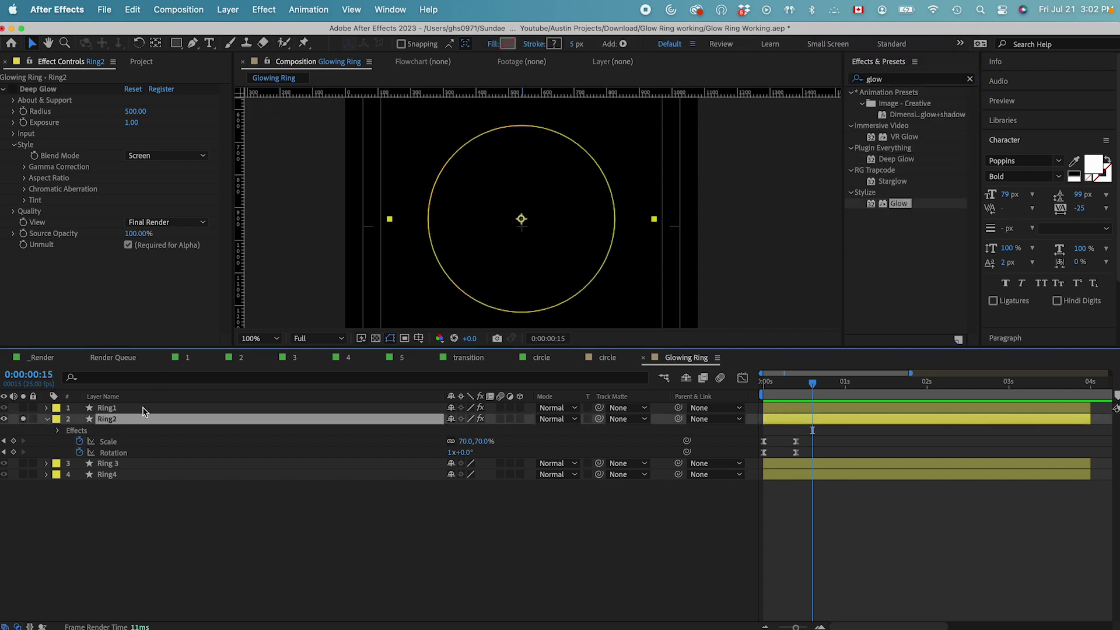
double_click(892, 204)
left_click(299, 543)
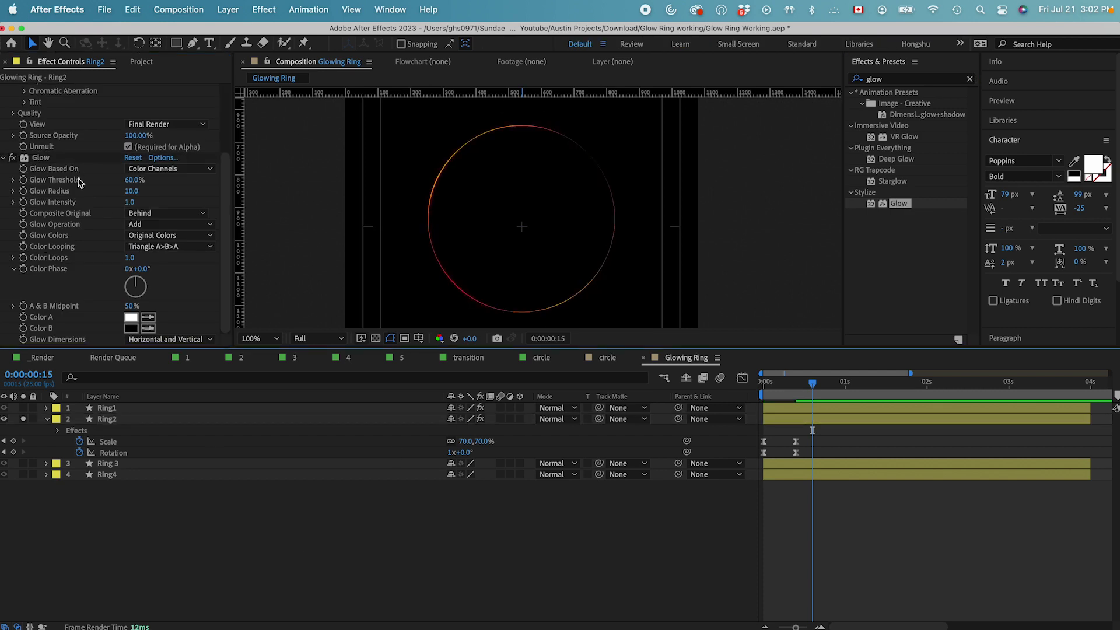
left_click_drag(133, 182, 146, 202)
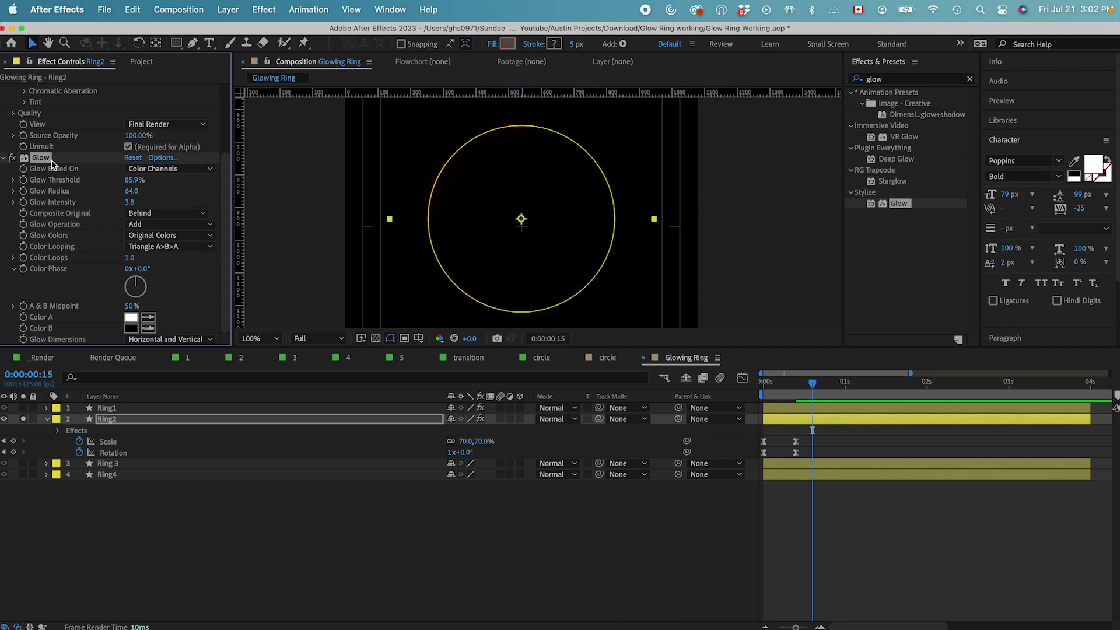
key("ctrl+d")
Preview the glows, disable Glow, re-enable Deep Glow, and go to frame 7.
key("Home")
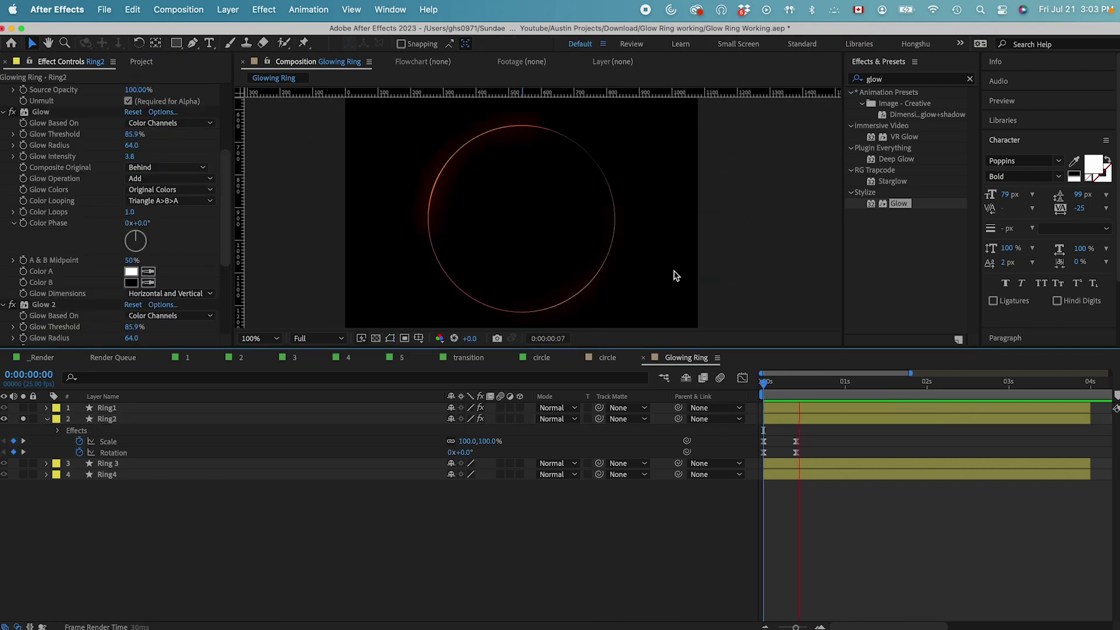
key("space")
left_click(55, 303)
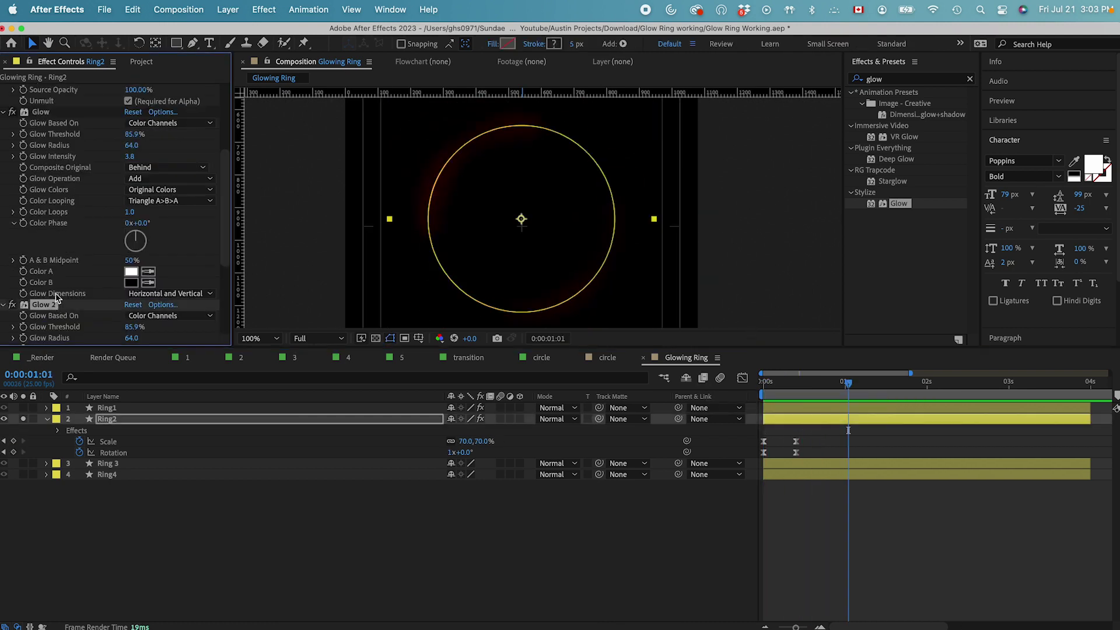
left_click(11, 111)
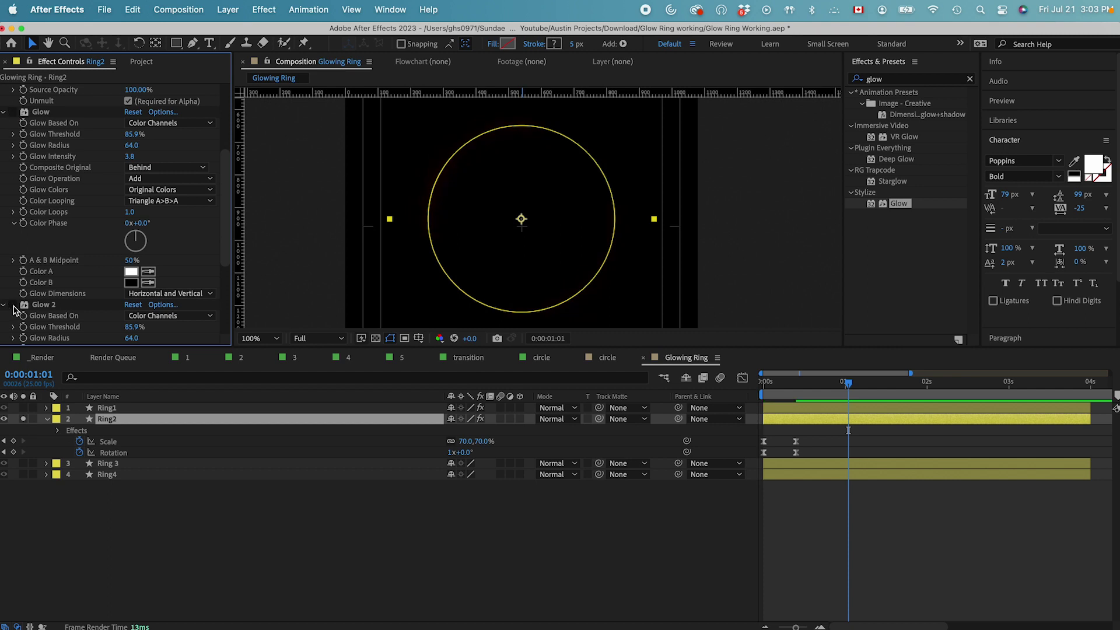
scroll(15, 309, "up", 5)
left_click(12, 89)
left_click(788, 396)
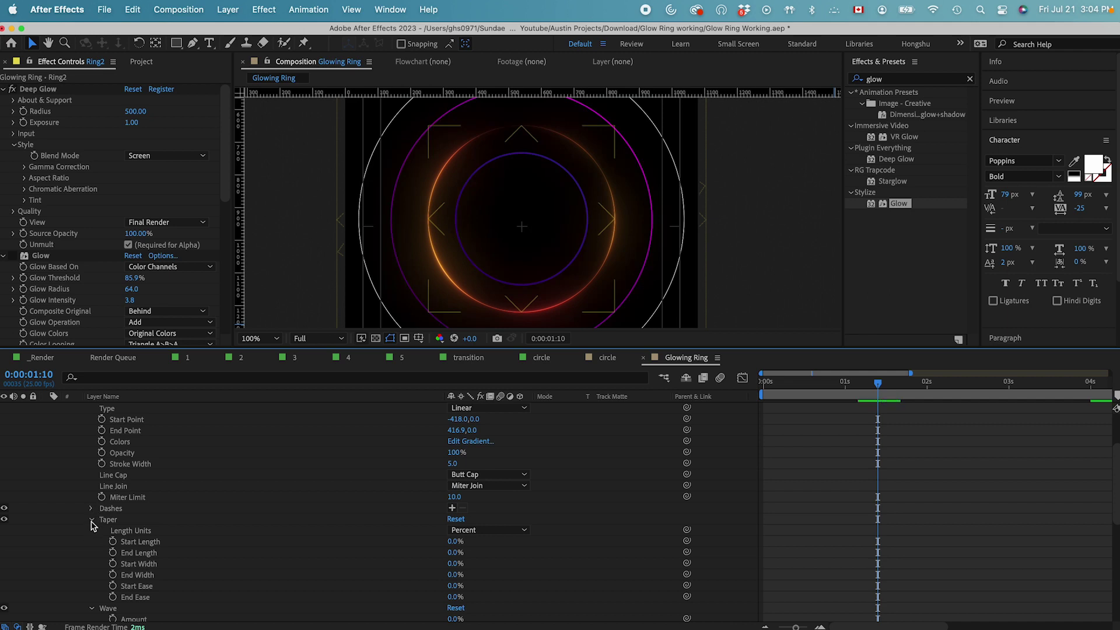
Set Ring1's stroke taper to 100% start length and 25% end length.
left_click(92, 519)
left_click(92, 519)
left_click(454, 542)
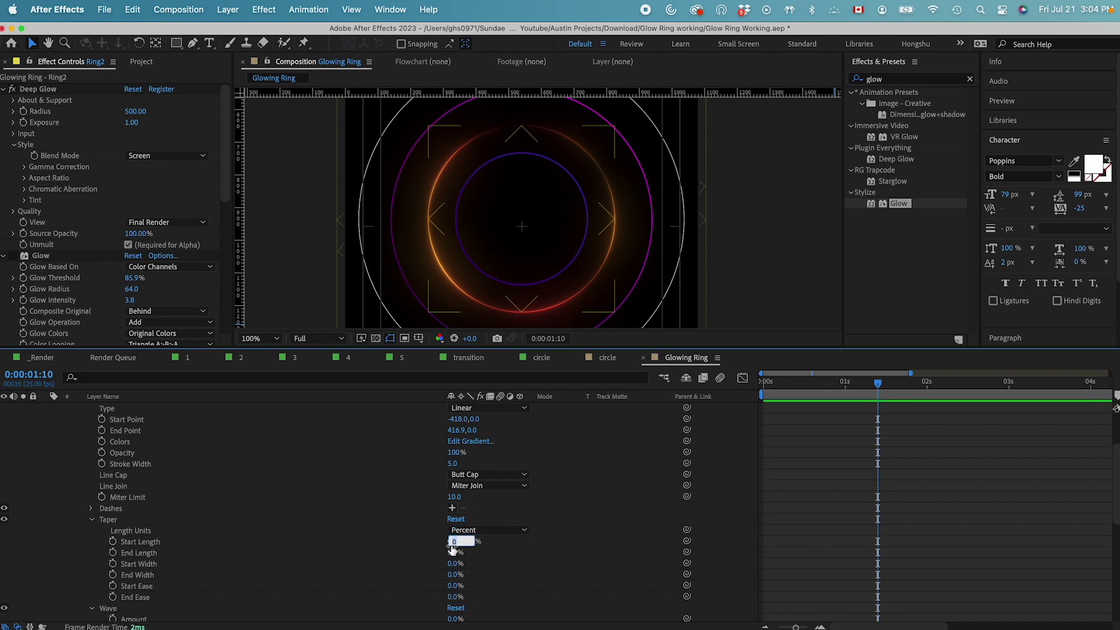
type("100")
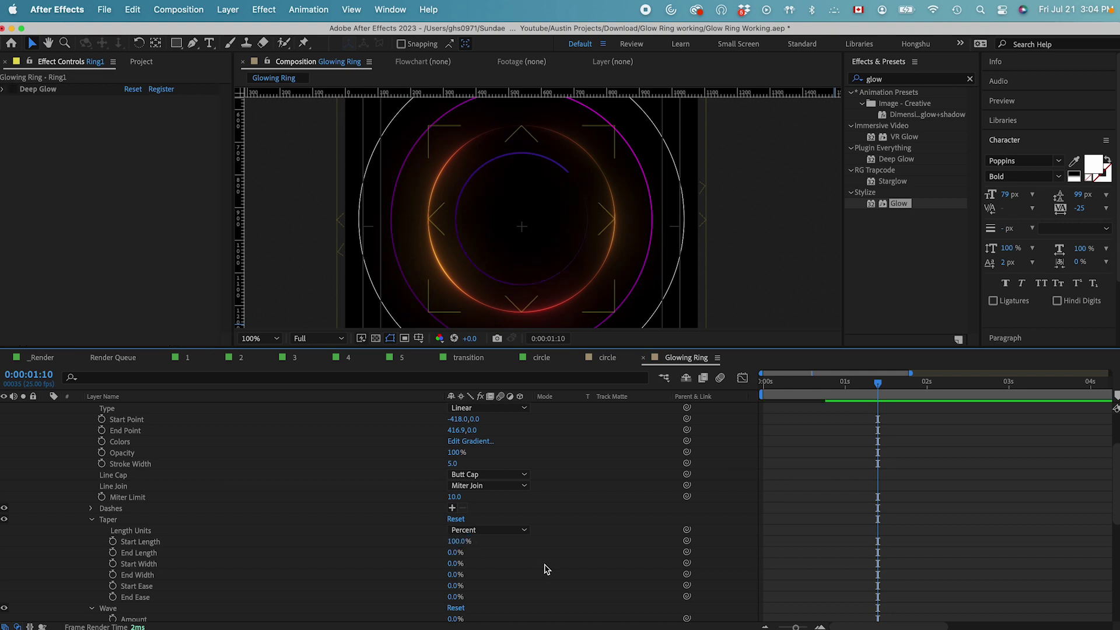
key("Tab")
type("2")
left_click(515, 567)
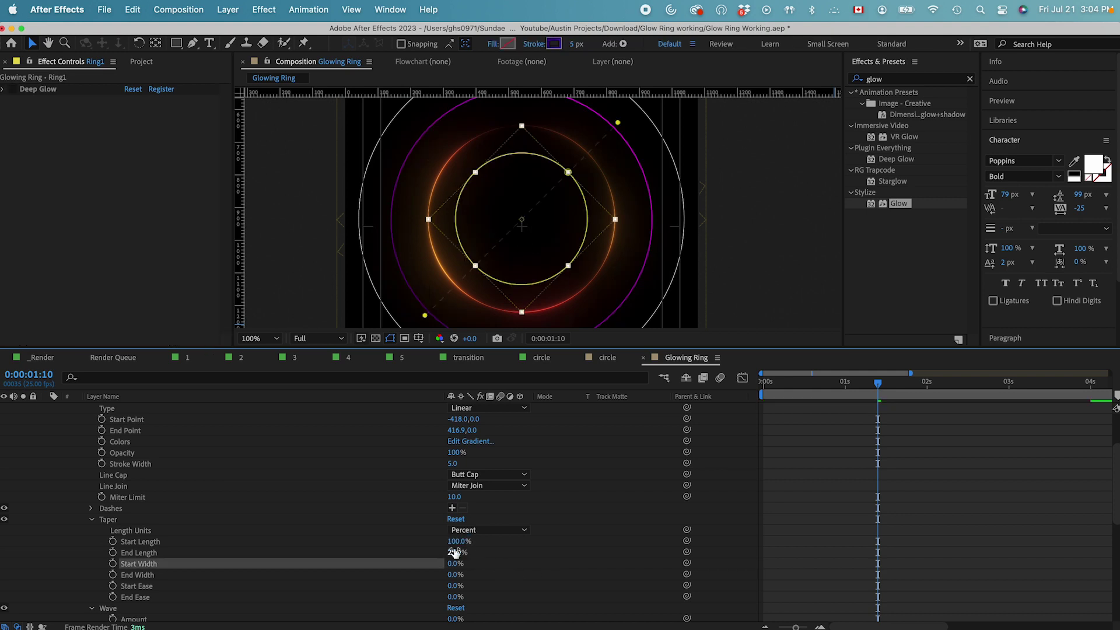
Give Ring1's stroke a wave of 50% amount and 500 wavelength.
scroll(489, 570, "down", 3)
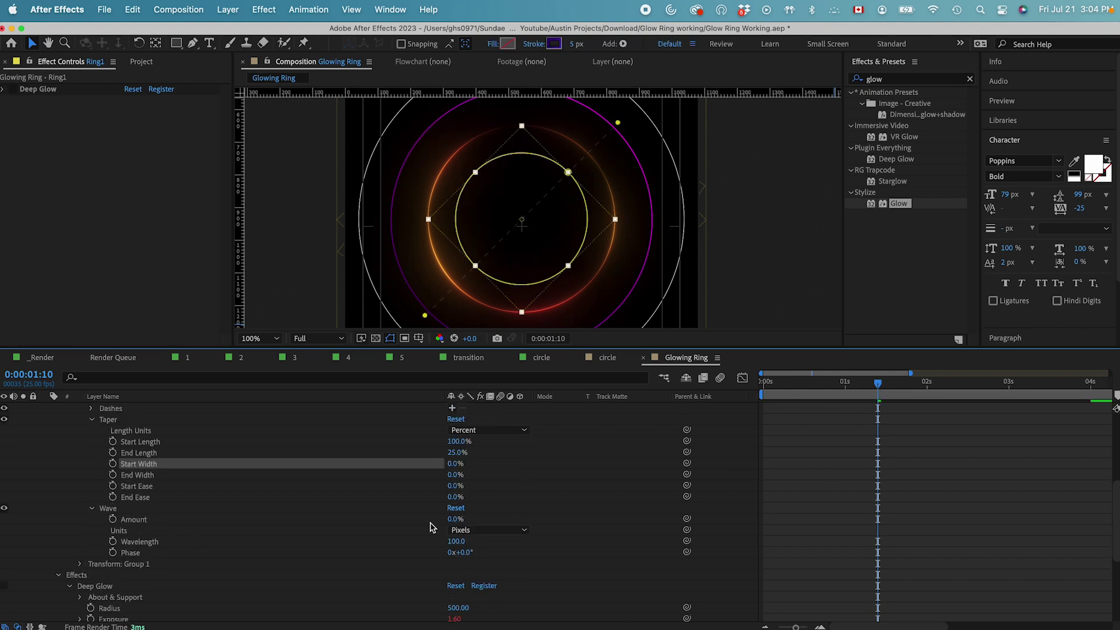
left_click(455, 520)
type("50")
key("Return")
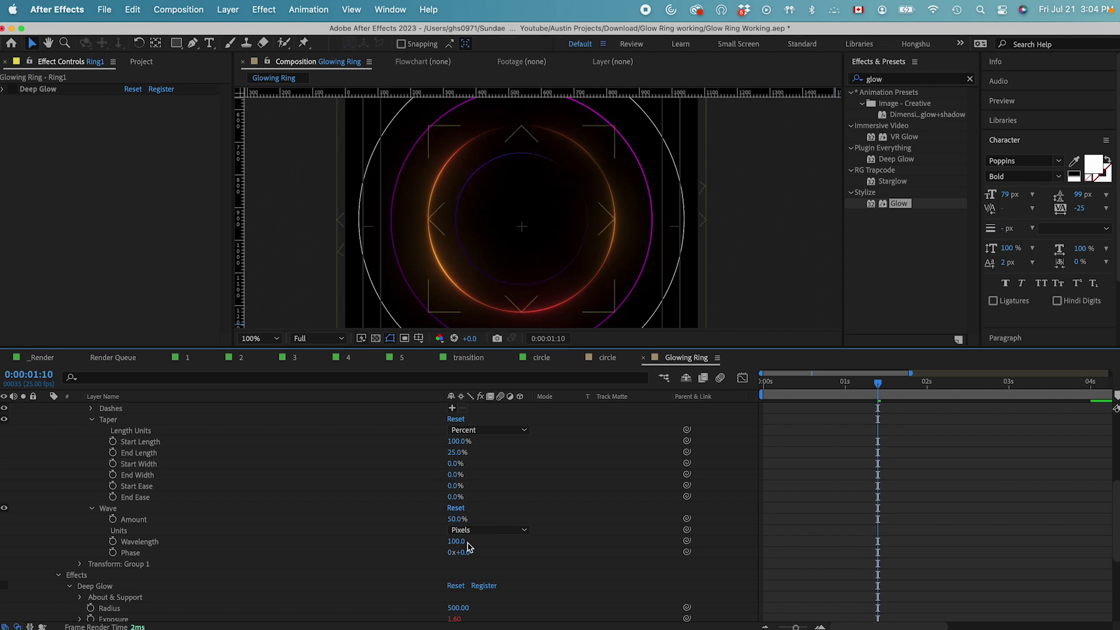
left_click(458, 542)
type("500")
key("Return")
scroll(133, 476, "up", 5)
left_click(47, 408)
Inspect the Deep Glow effect settings on Ring2, Ring4 and Ring1.
left_click(108, 420)
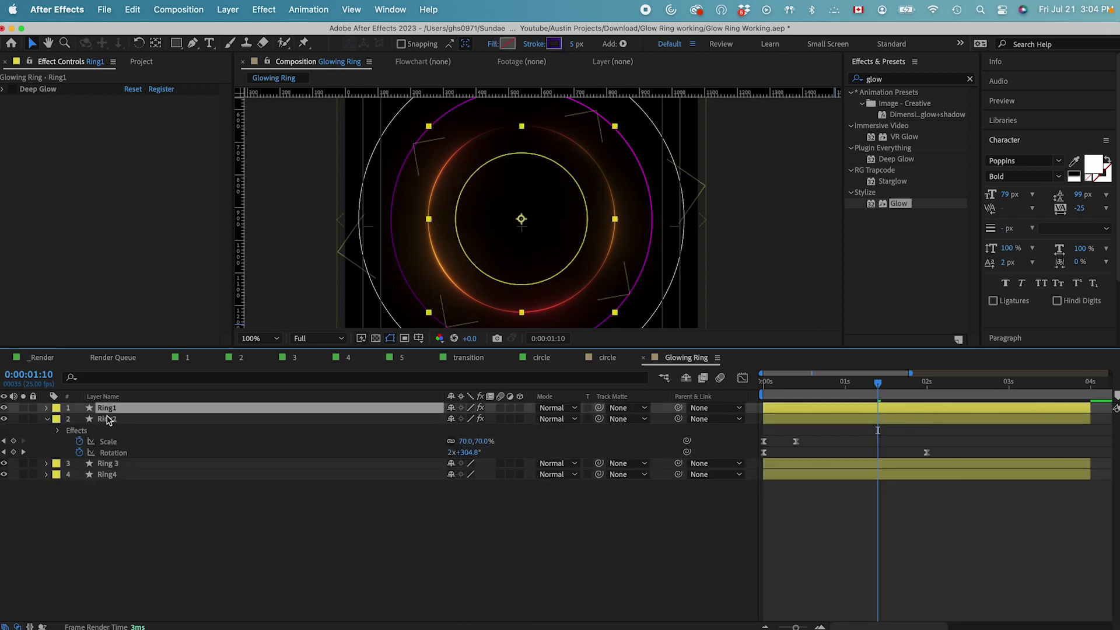
left_click(52, 88)
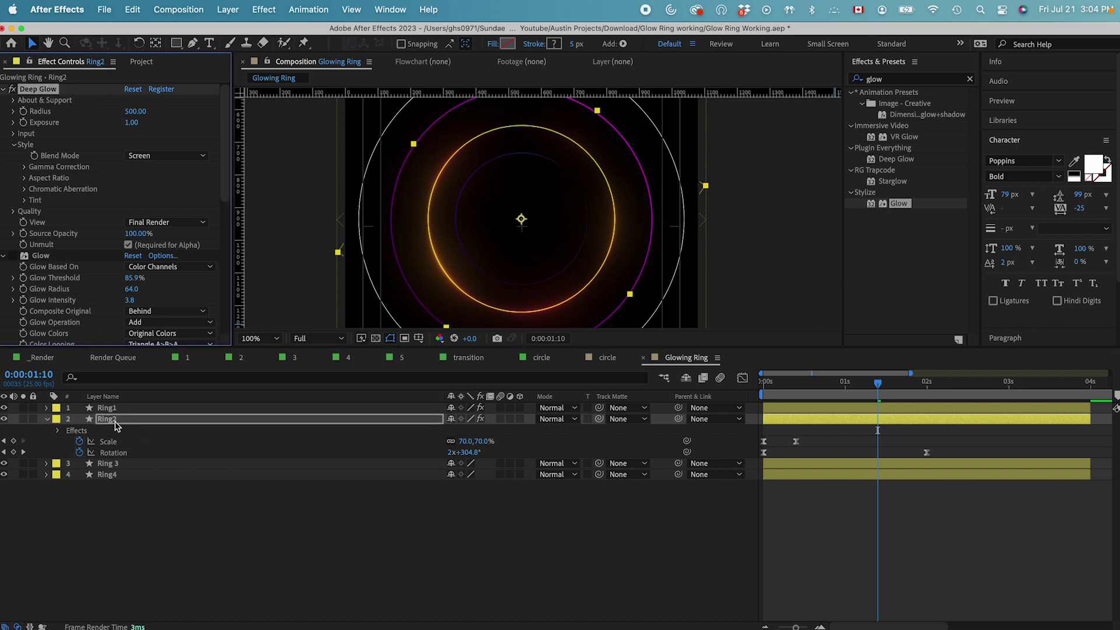
left_click(463, 285)
left_click(234, 475)
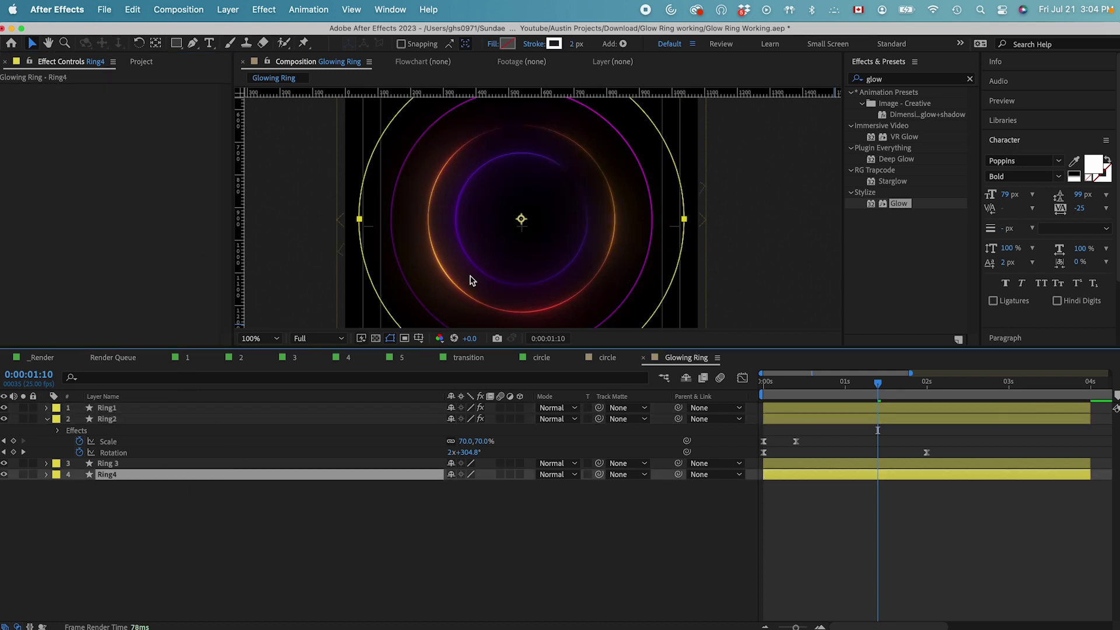
left_click(106, 407)
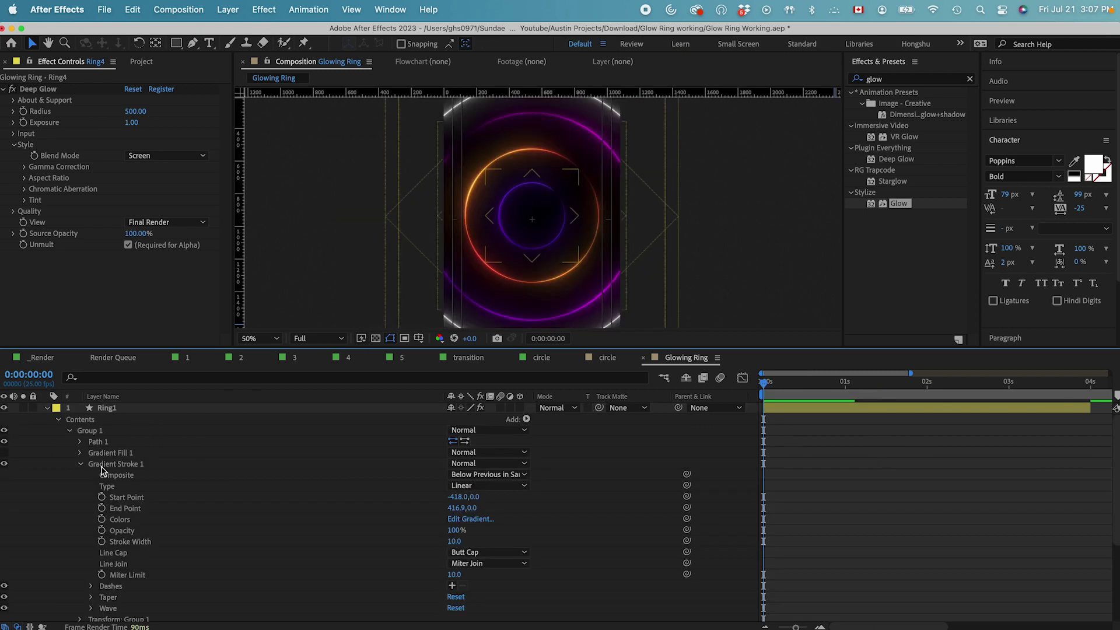
Set Ring1's gradient Stroke Width to 20 and preview the animation.
left_click(99, 467)
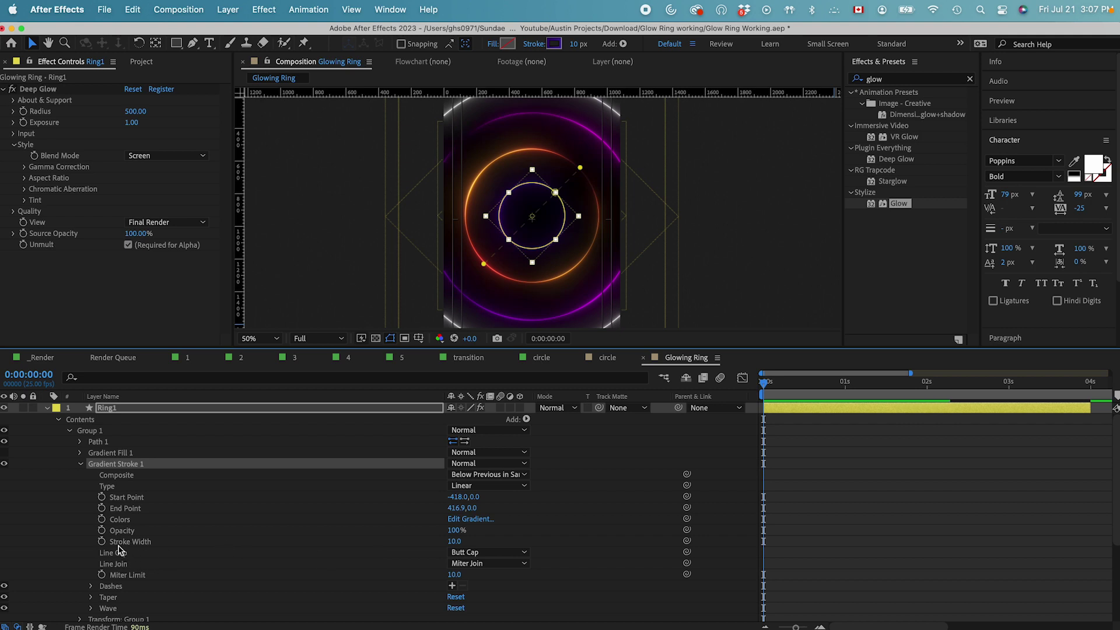
left_click(455, 542)
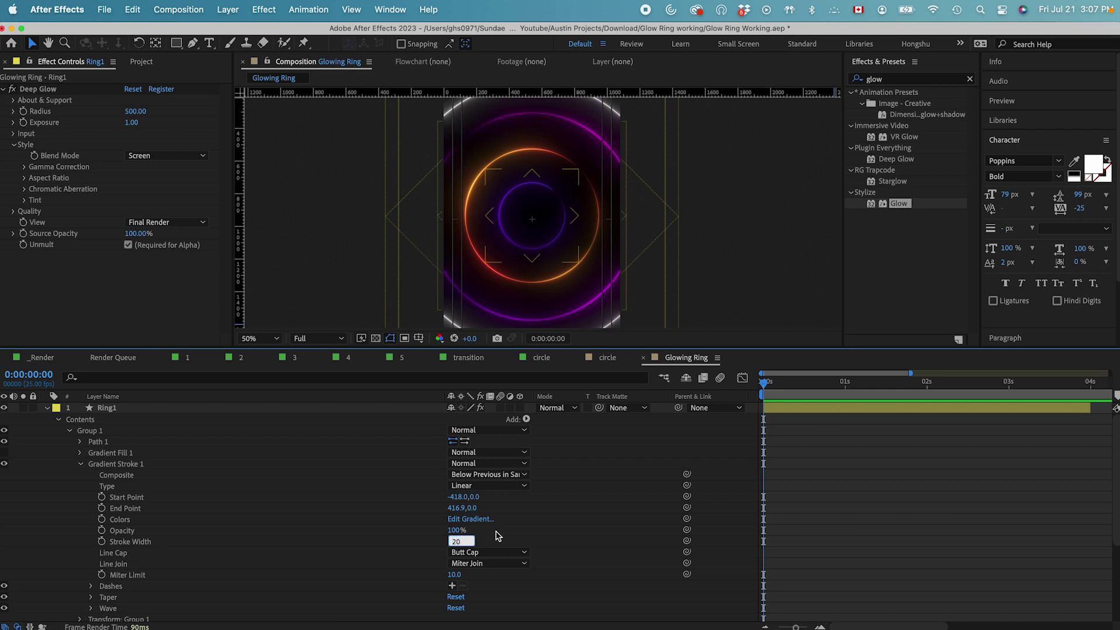
type("20")
key("Return")
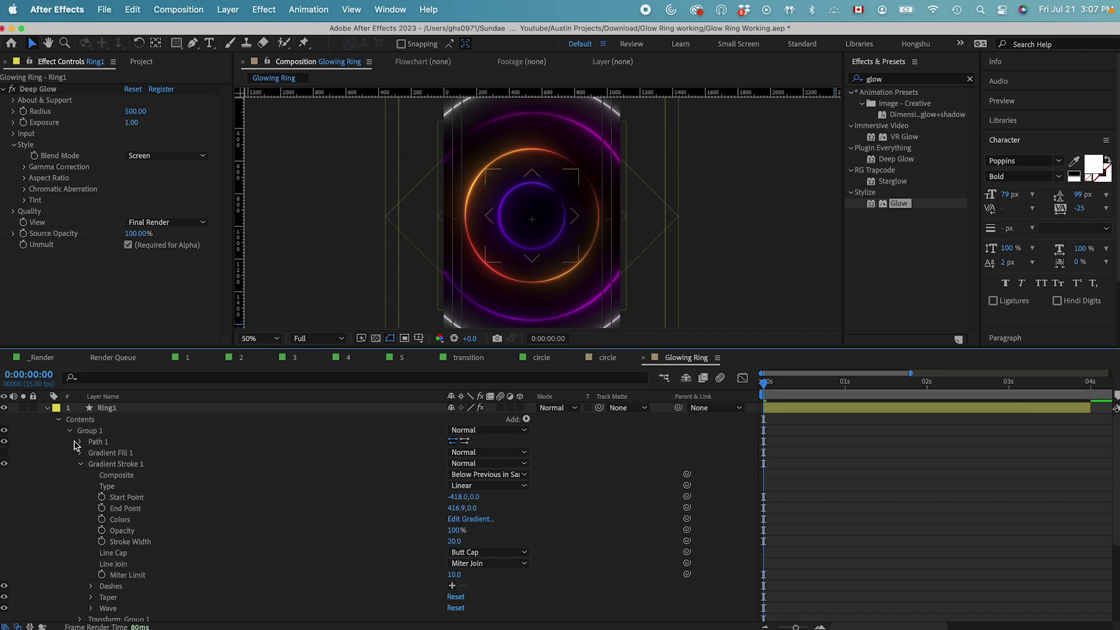
left_click(81, 465)
left_click(59, 419)
key("space")
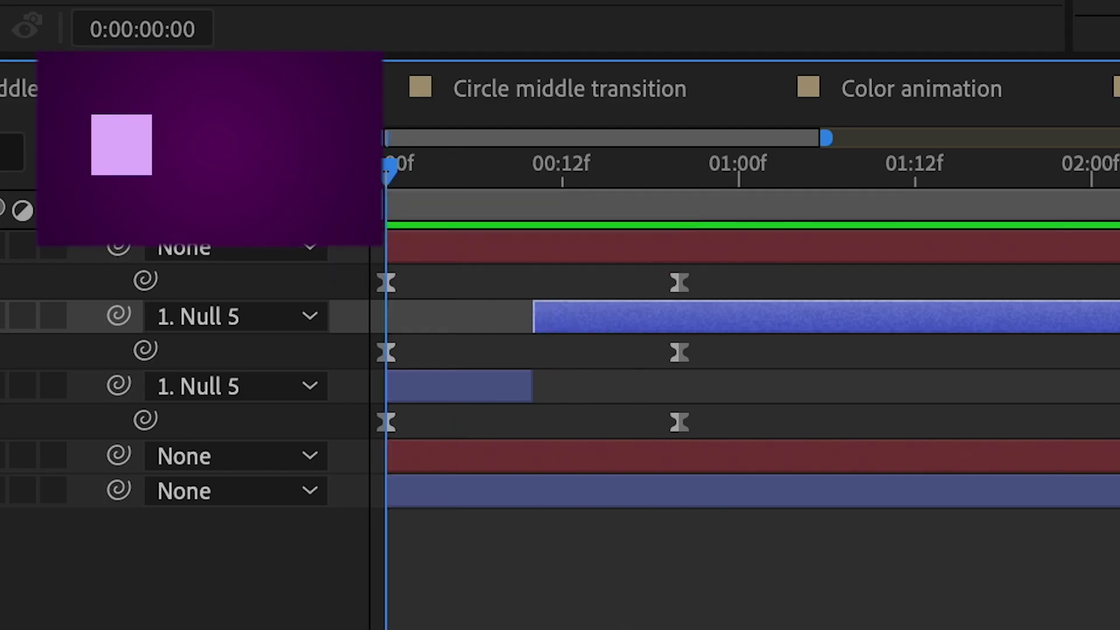
Scrub through the opening frames of the Match cut composition.
left_click_drag(422, 187, 376, 194)
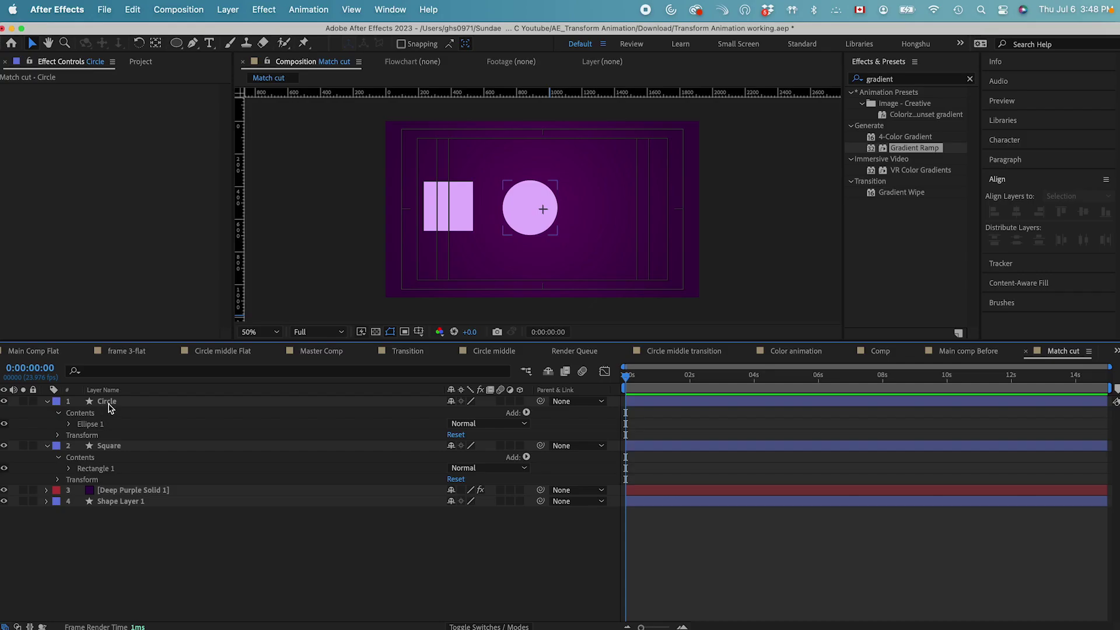
Align the Circle and Square layers to a shared horizontal centre so they overlap.
left_click(115, 447, "shift")
left_click(118, 403)
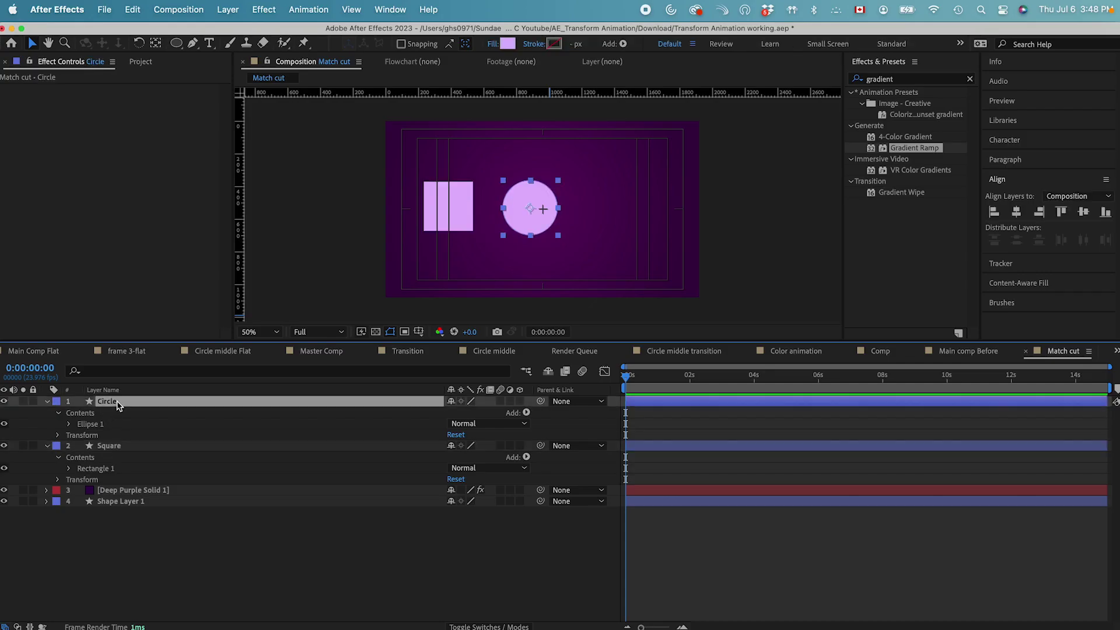
left_click(117, 447, "shift")
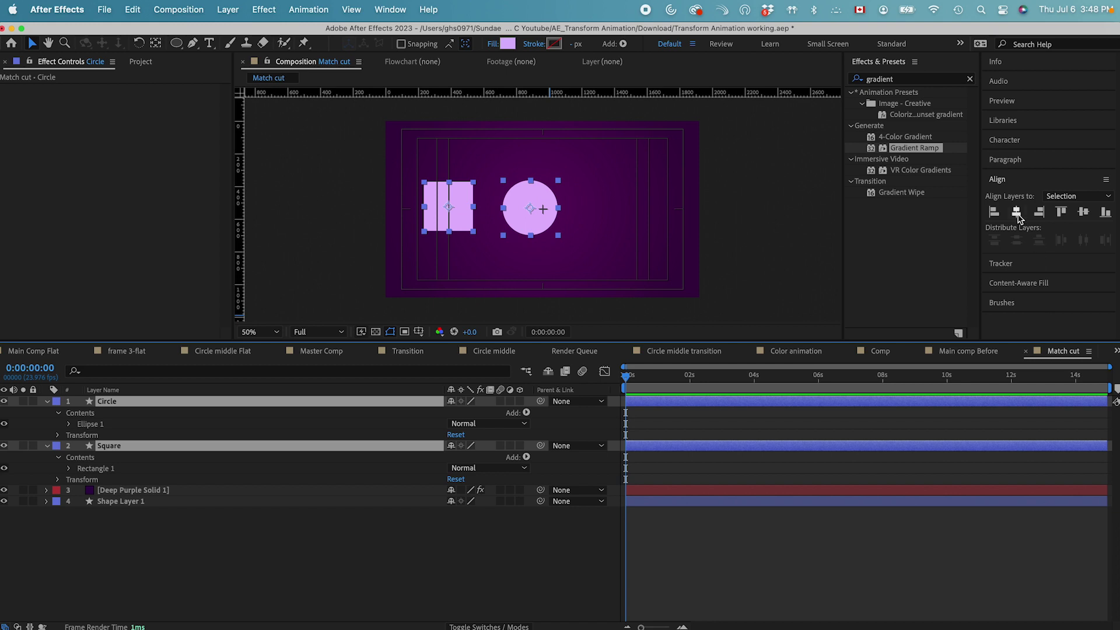
left_click(1016, 212)
left_click(362, 557)
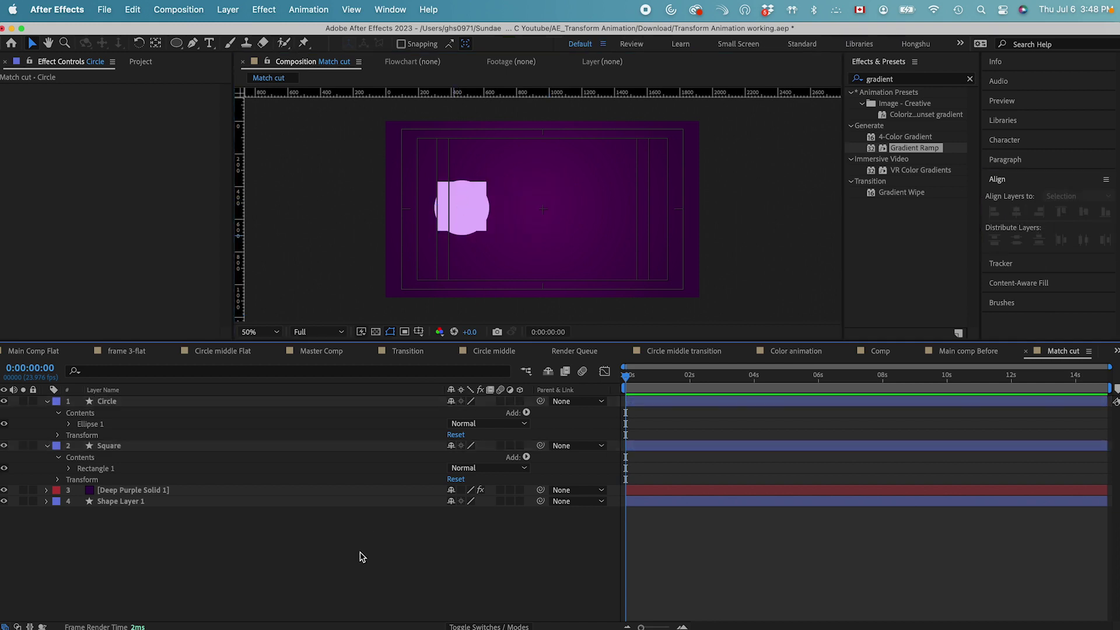
Add a new null object, Null 5, and parent both Circle and Square to it.
left_click(228, 9)
mouse_move(245, 33)
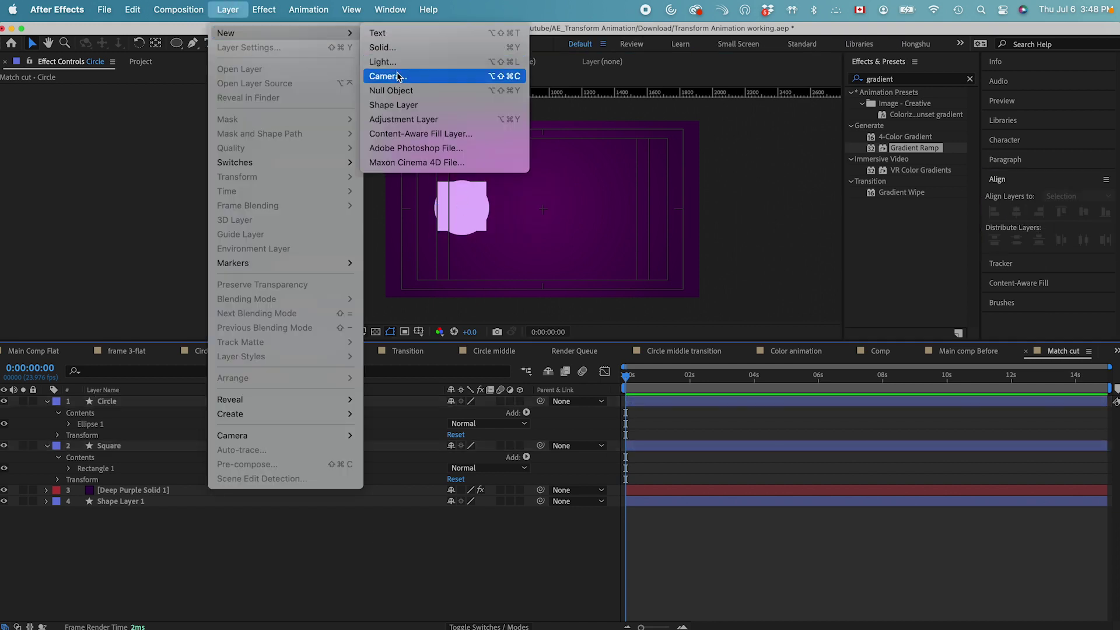
left_click(379, 90)
left_click(142, 412)
left_click(130, 457, "shift")
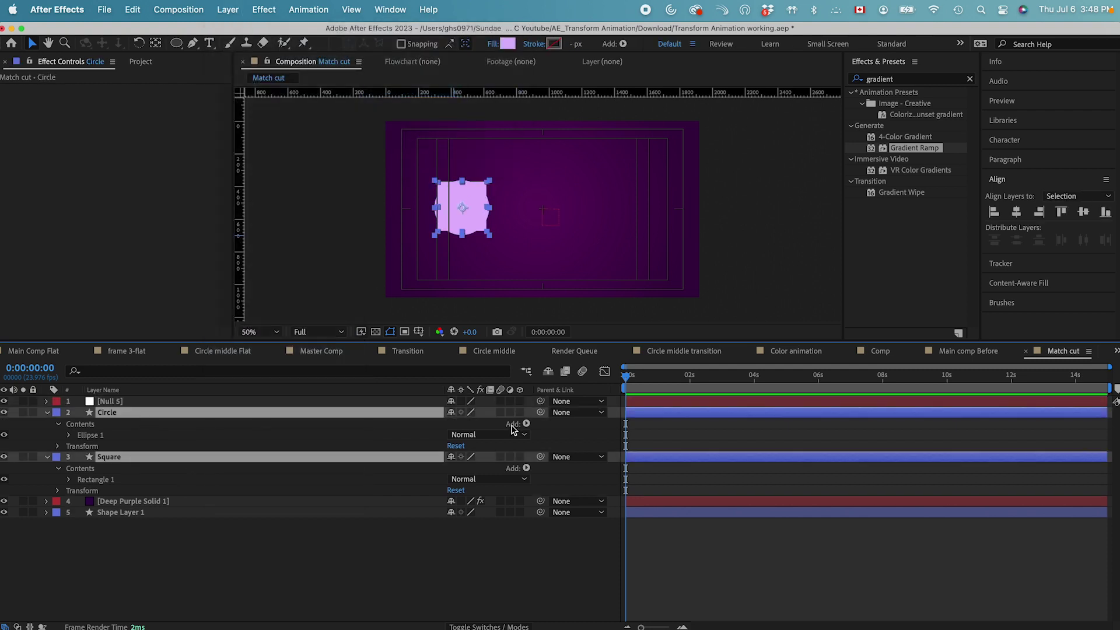
left_click_drag(540, 412, 175, 401)
left_click(142, 548)
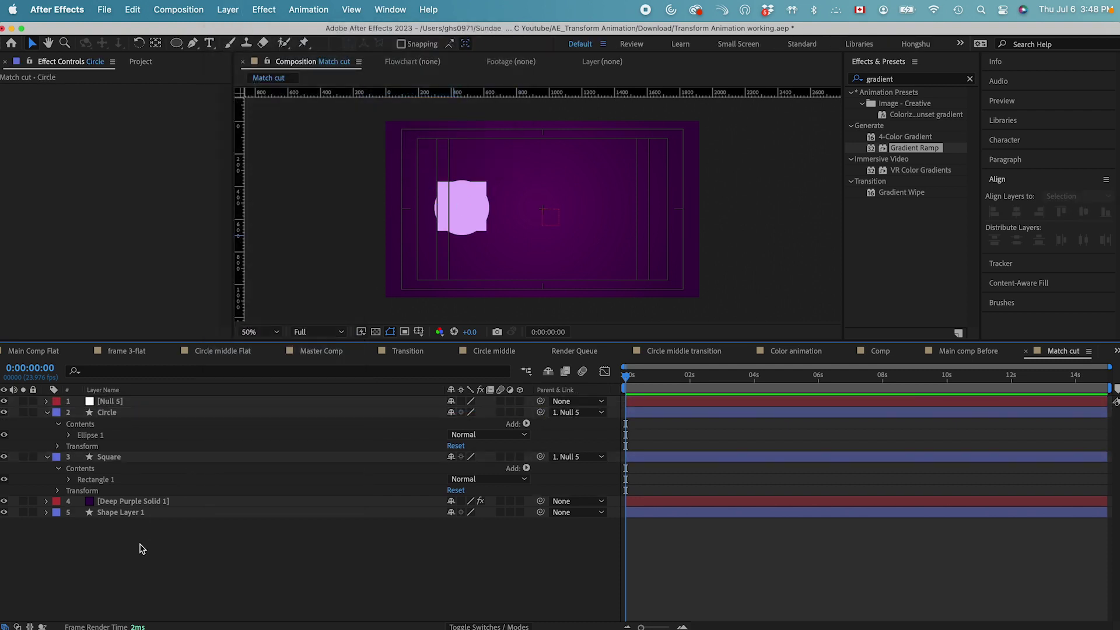
Keyframe Null 5's Position so it slides right from 960,540 to 2036,540 over ten frames.
left_click(128, 405)
key("p")
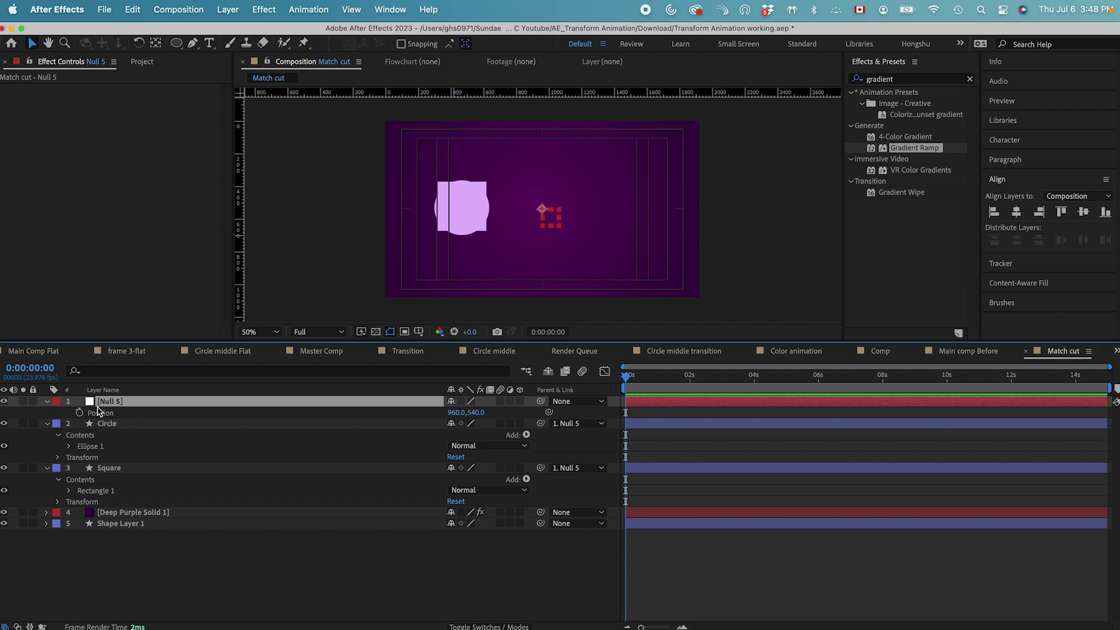
left_click(79, 412)
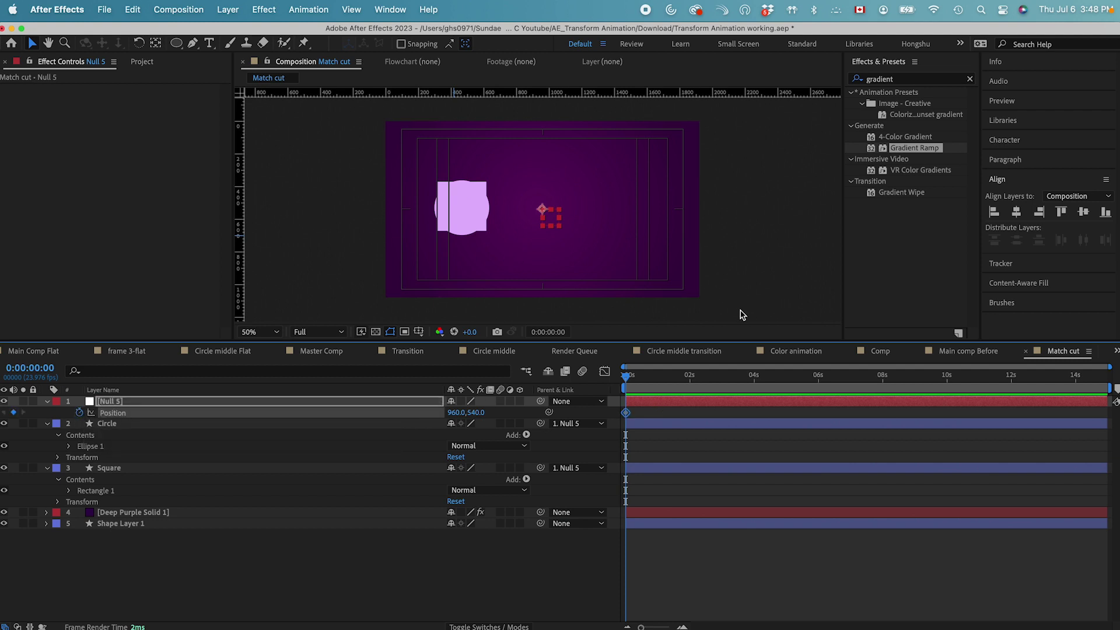
key("shift+Page_Down")
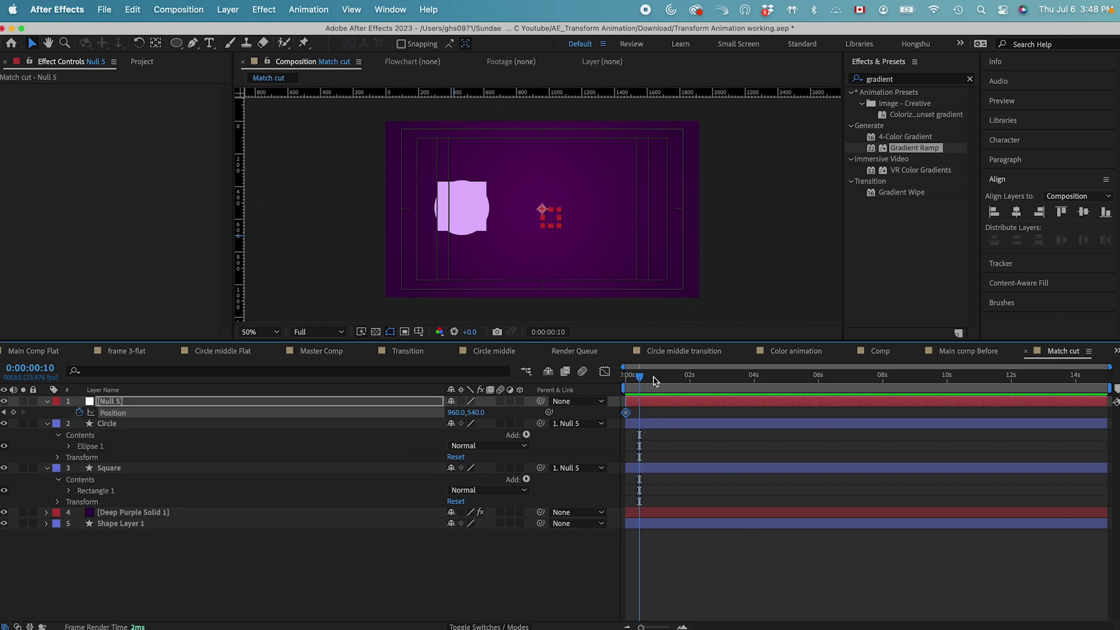
left_click_drag(551, 217, 727, 217)
key("Home")
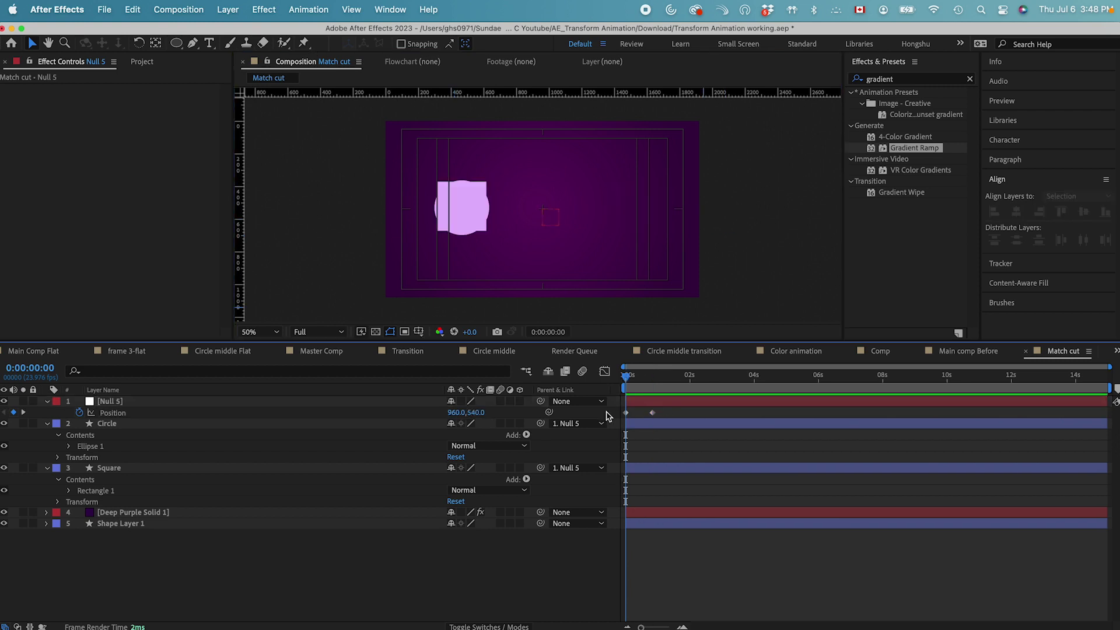
Apply Easy Ease to both Position keyframes and show their speed graph in the Graph Editor.
left_click(607, 413)
right_click(652, 413)
mouse_move(729, 620)
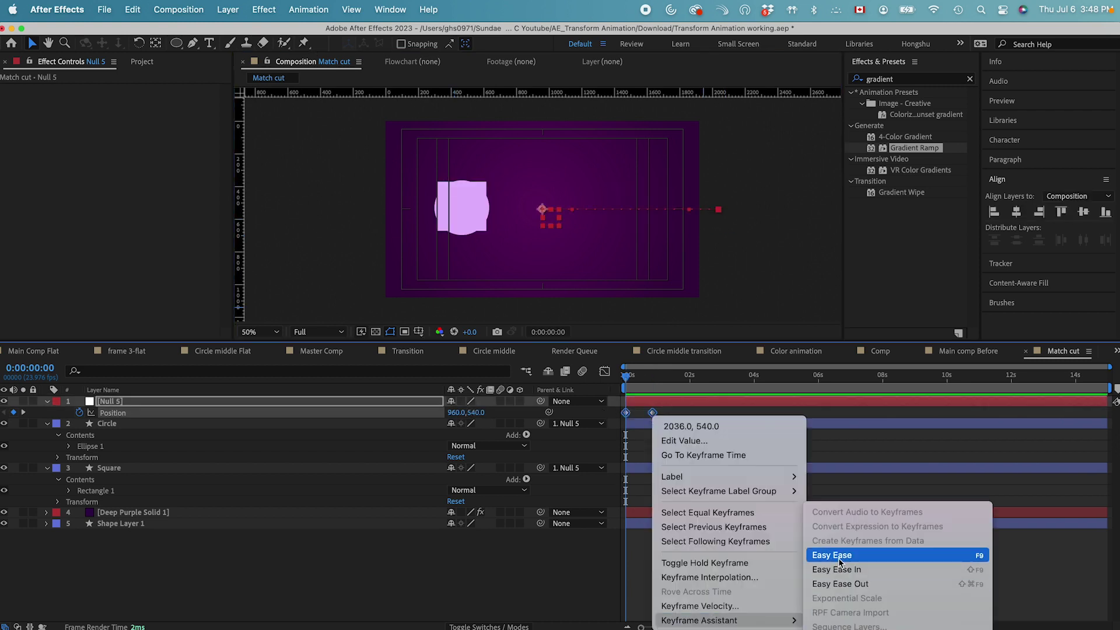
left_click(839, 557)
left_click(604, 371)
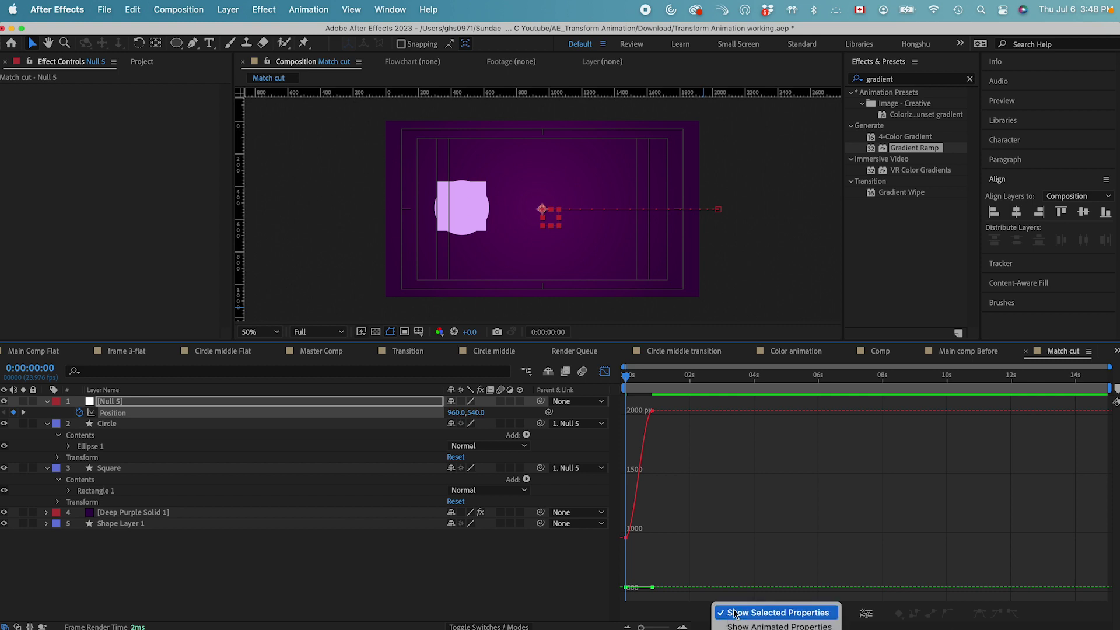
left_click(738, 617)
left_click(758, 526)
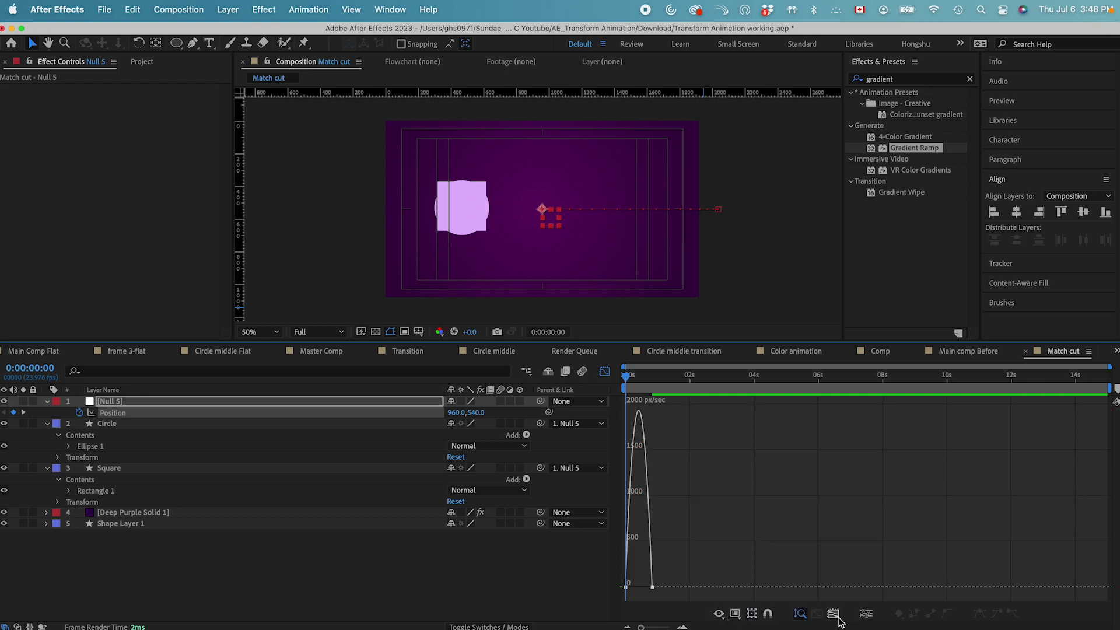
Stretch both keyframes' easing influence handles so the speed curve spikes sharply mid-move.
left_click_drag(602, 597, 700, 590)
key("F9")
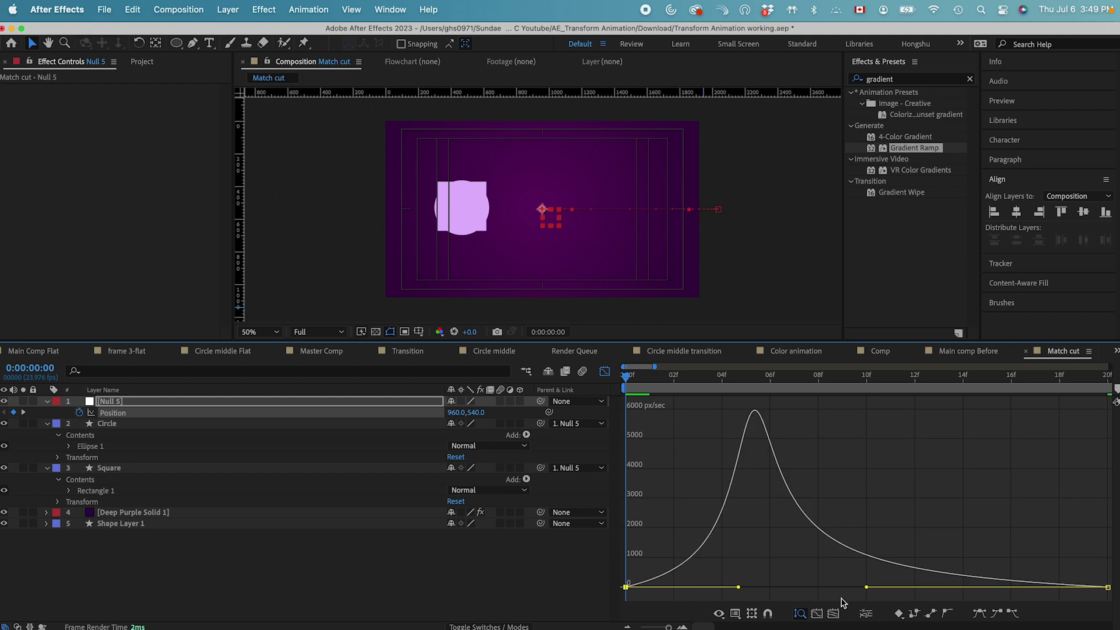
left_click_drag(866, 587, 937, 584)
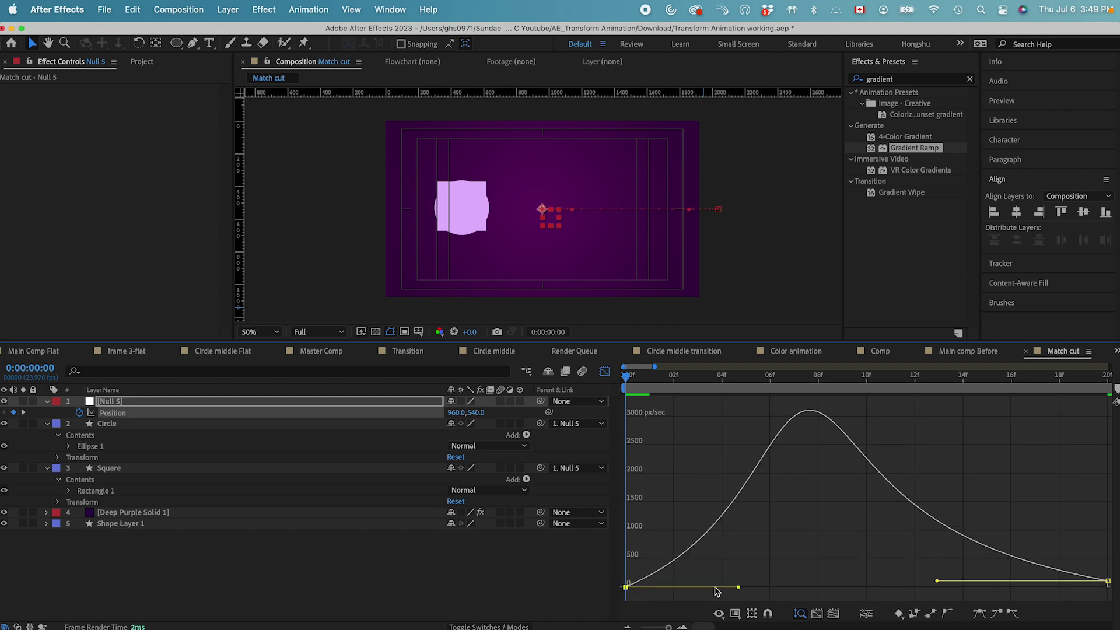
left_click_drag(738, 586, 841, 586)
left_click_drag(936, 585, 862, 587)
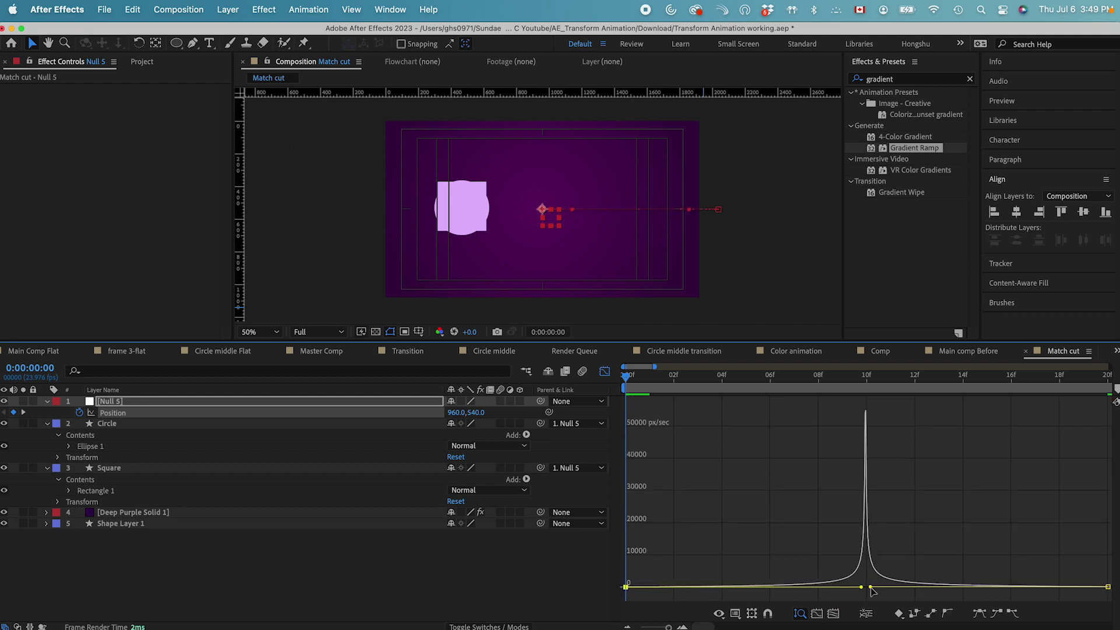
key("shift+F3")
left_click(114, 425)
left_click(114, 449, "shift")
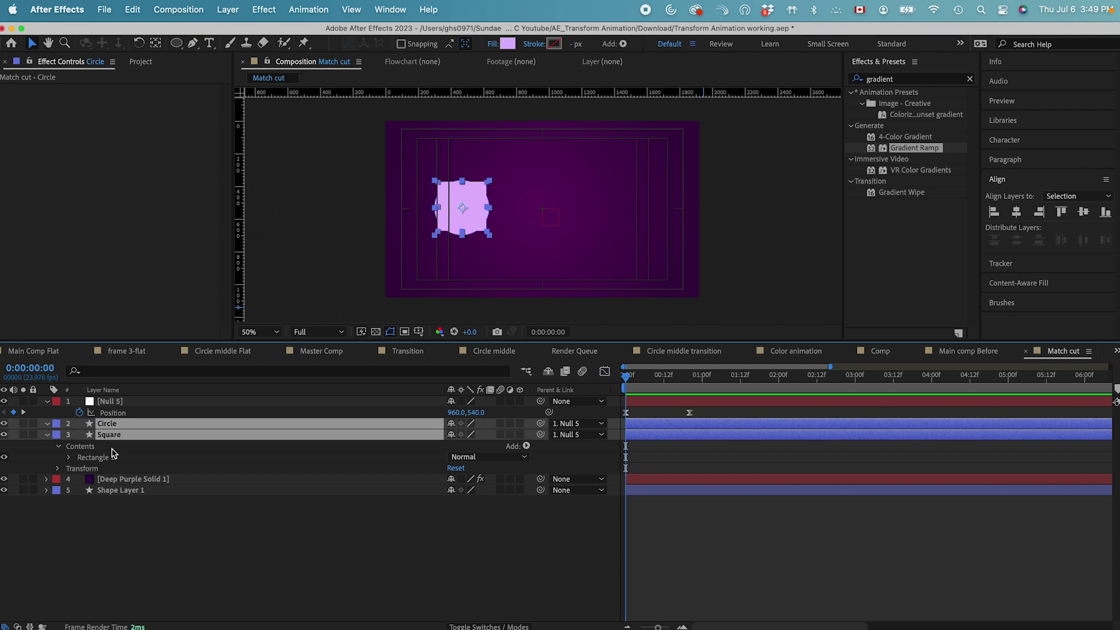
Keyframe Circle and Square Rotation from 0 to 1x+0.0° at frame 20, then ease the keyframes with F9.
key("r")
left_click(80, 435)
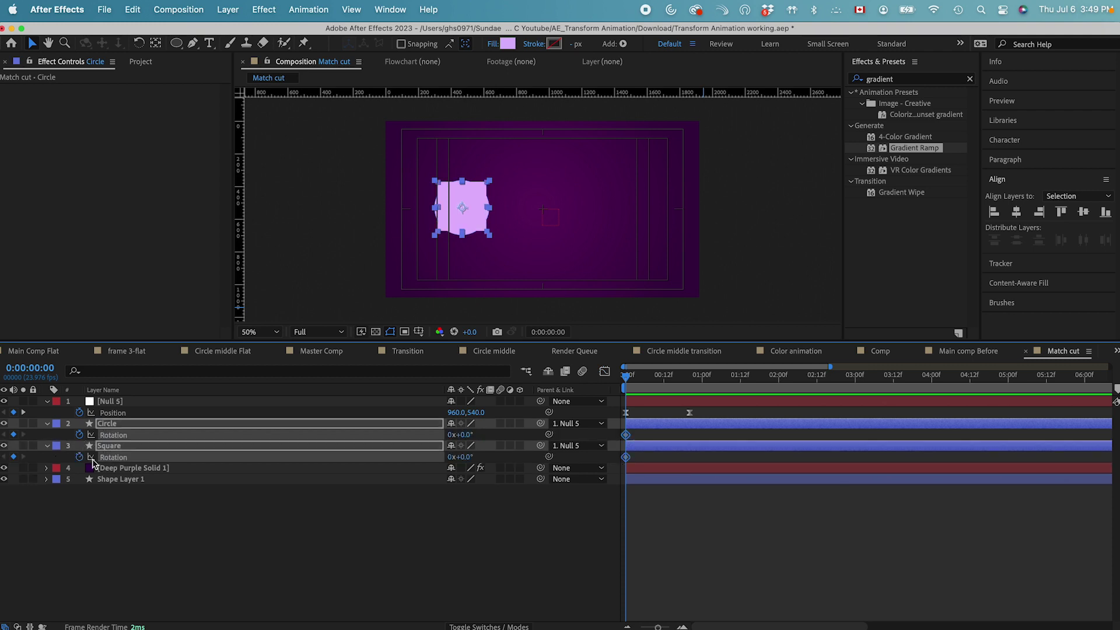
left_click_drag(655, 385, 692, 382)
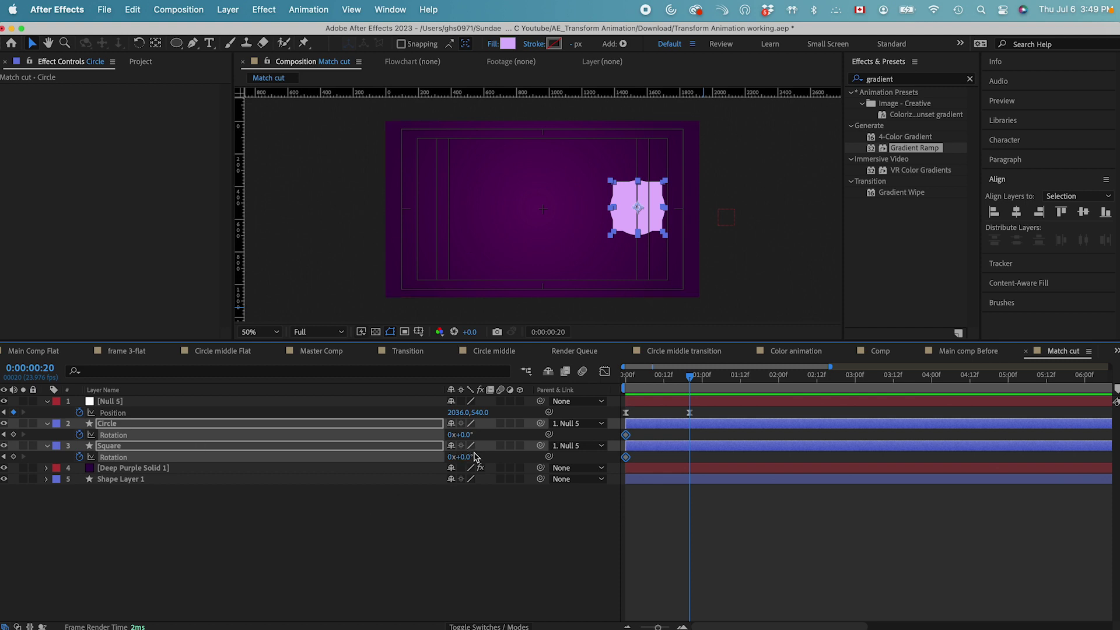
left_click(451, 435)
type("1")
left_click(451, 457)
type("1")
left_click(457, 510)
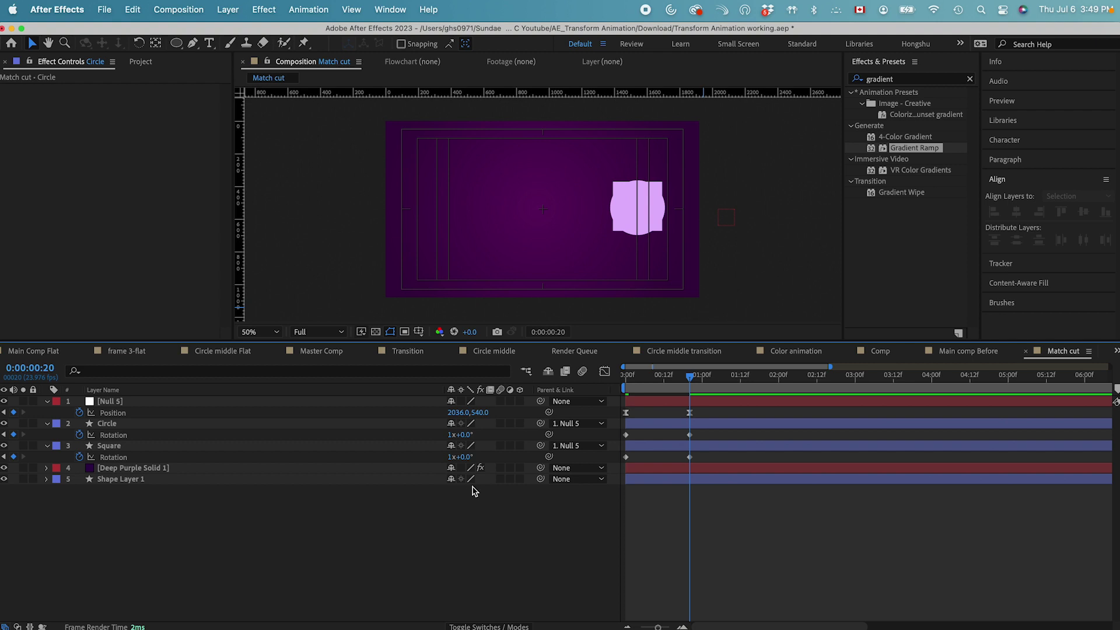
left_click_drag(707, 430, 621, 461)
key("F9")
left_click_drag(676, 379, 675, 380)
Trim Circle to start and Square to end at frame 10 with Alt+[ and Alt+].
left_click(710, 545)
left_click(650, 426)
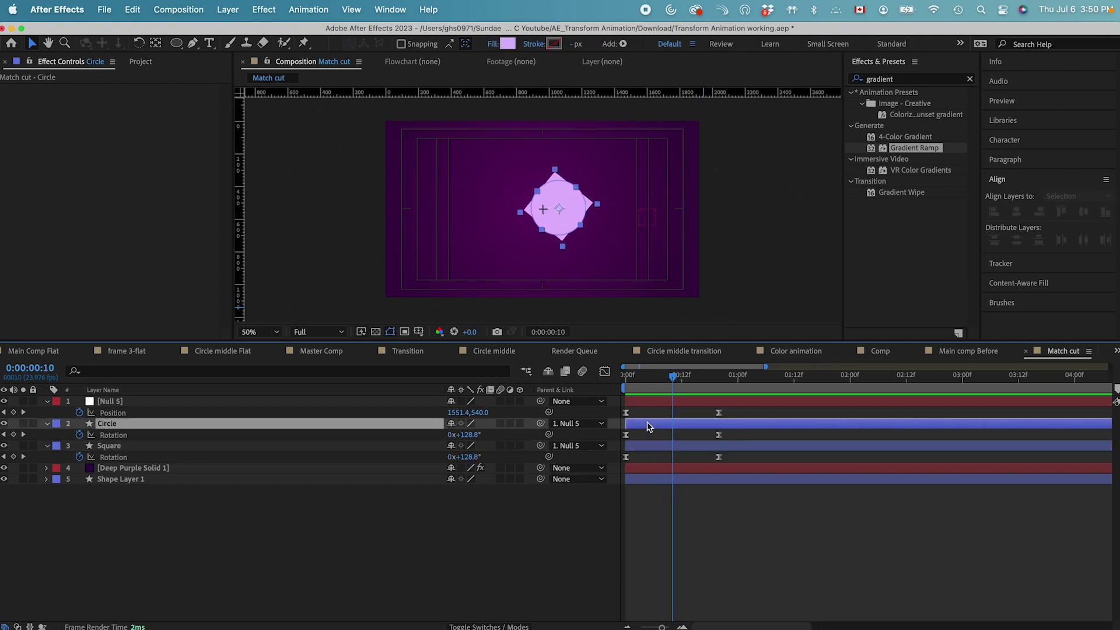
key("alt+bracketleft")
left_click(670, 443)
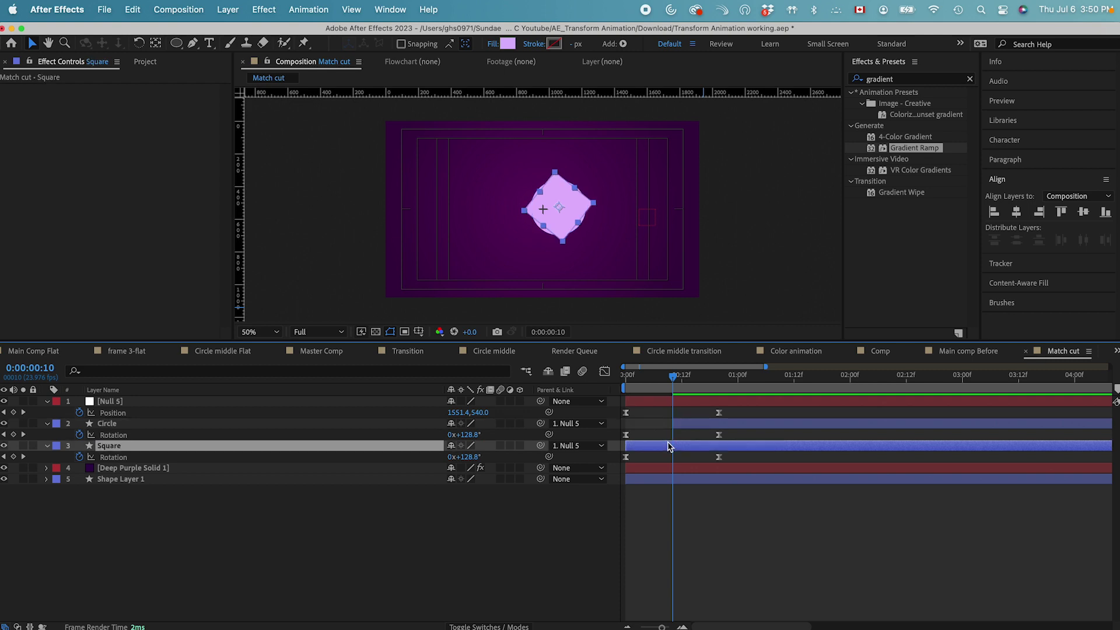
key("alt+bracketright")
Scrub back and forth across frame 10 and play a preview to check the match cut.
left_click(670, 493)
left_click(674, 424)
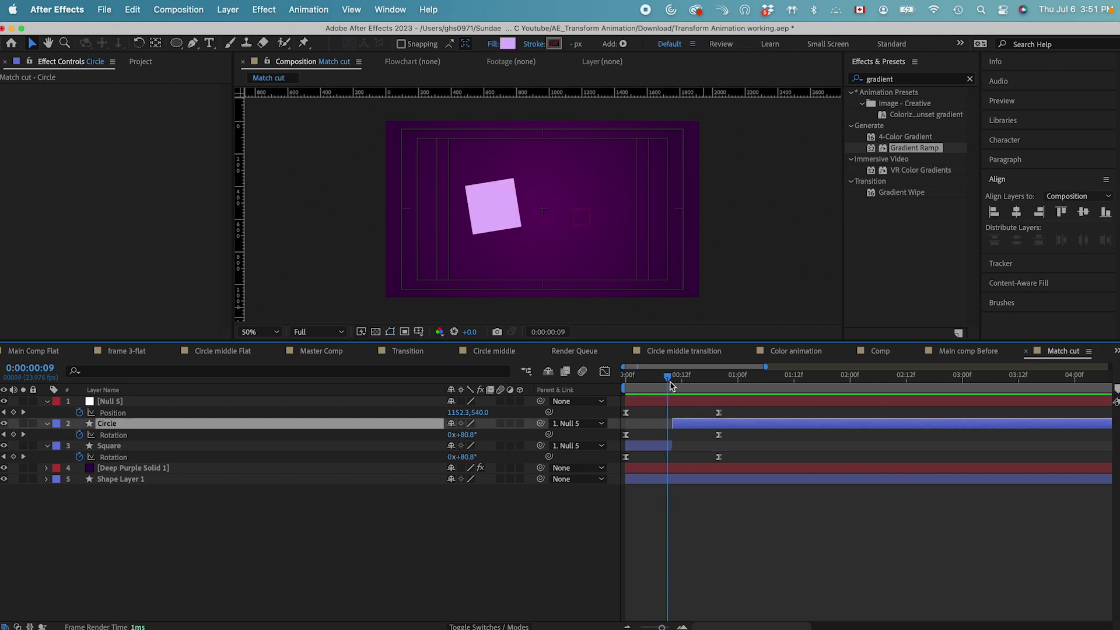
key("Page_Up")
key("Page_Up")
key("Page_Up")
key("Page_Up")
key("Page_Up")
key("Page_Up")
key("Page_Up")
key("Page_Up")
key("Page_Up")
key("Page_Up")
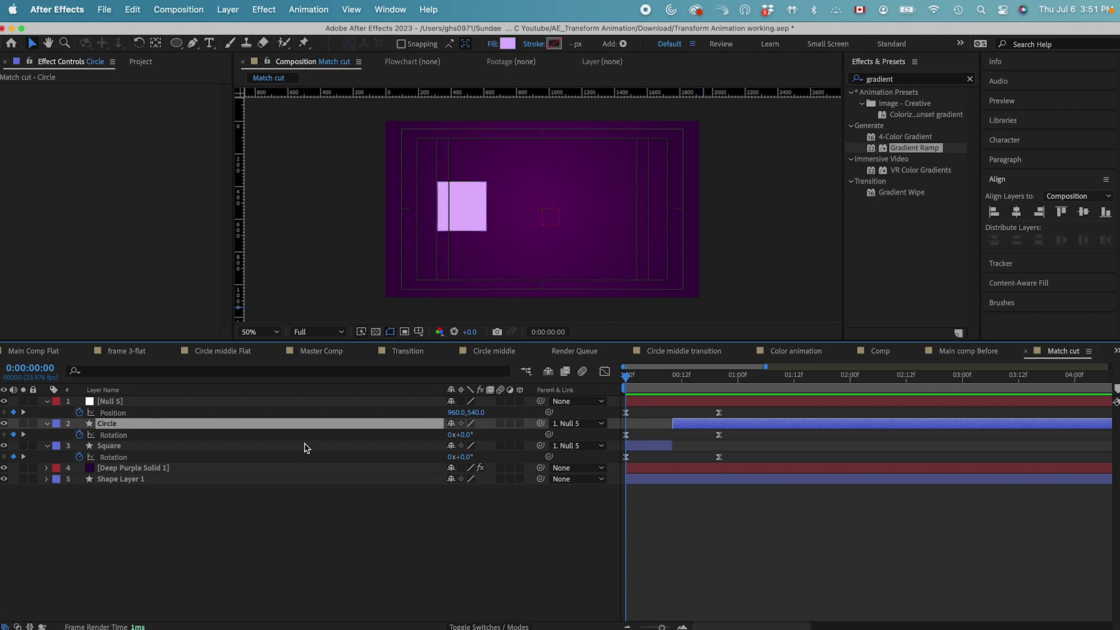
left_click_drag(657, 381, 674, 379)
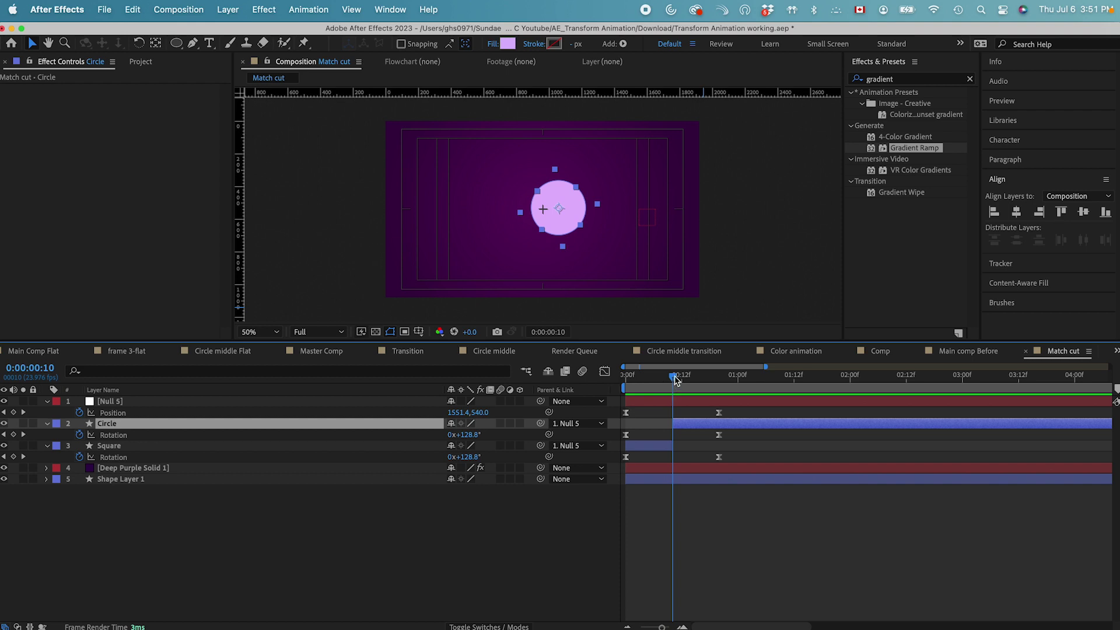
left_click_drag(675, 379, 616, 390)
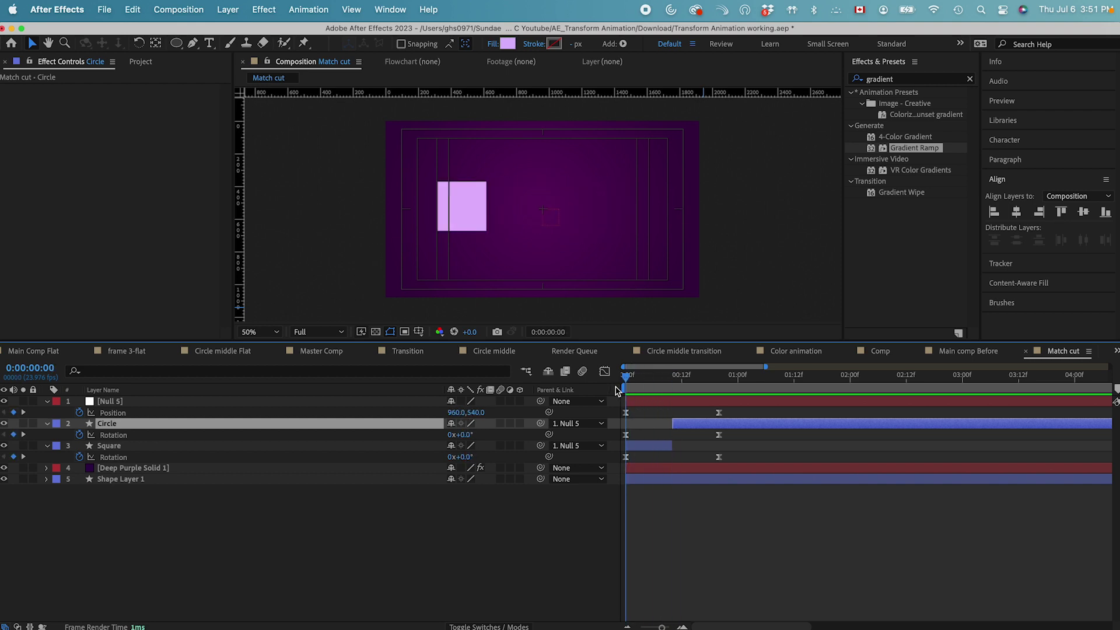
key("space")
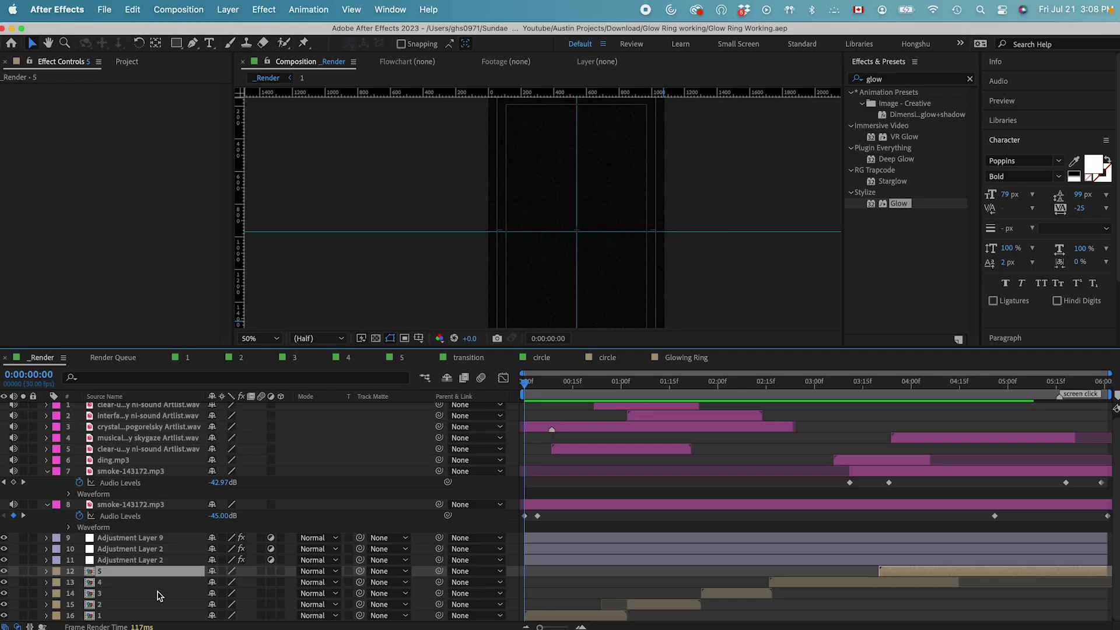
left_click(553, 584)
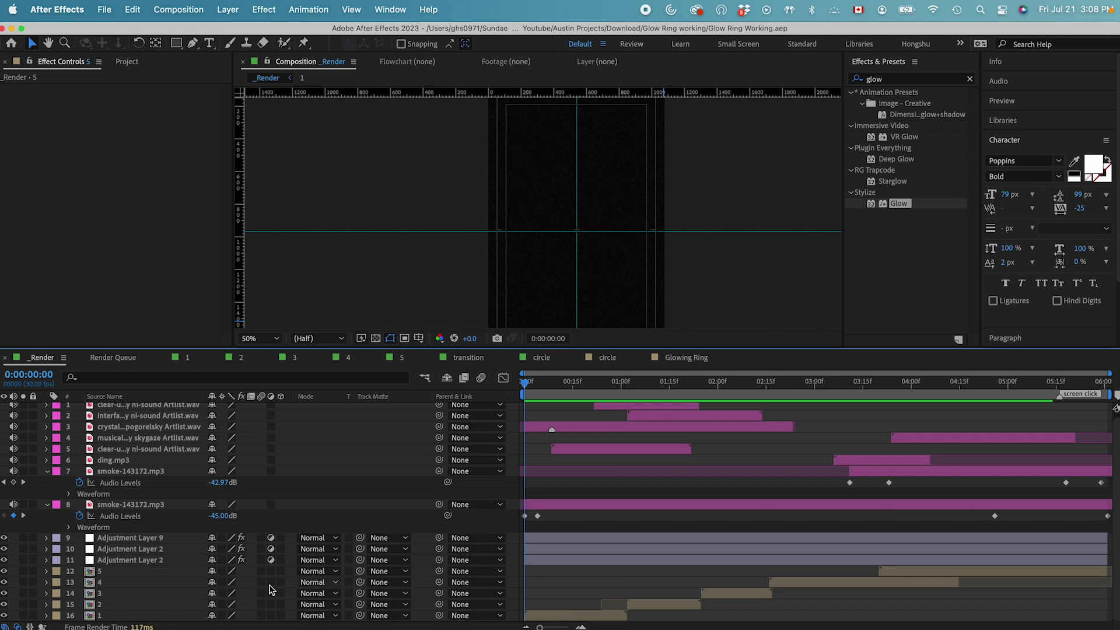
double_click(102, 620)
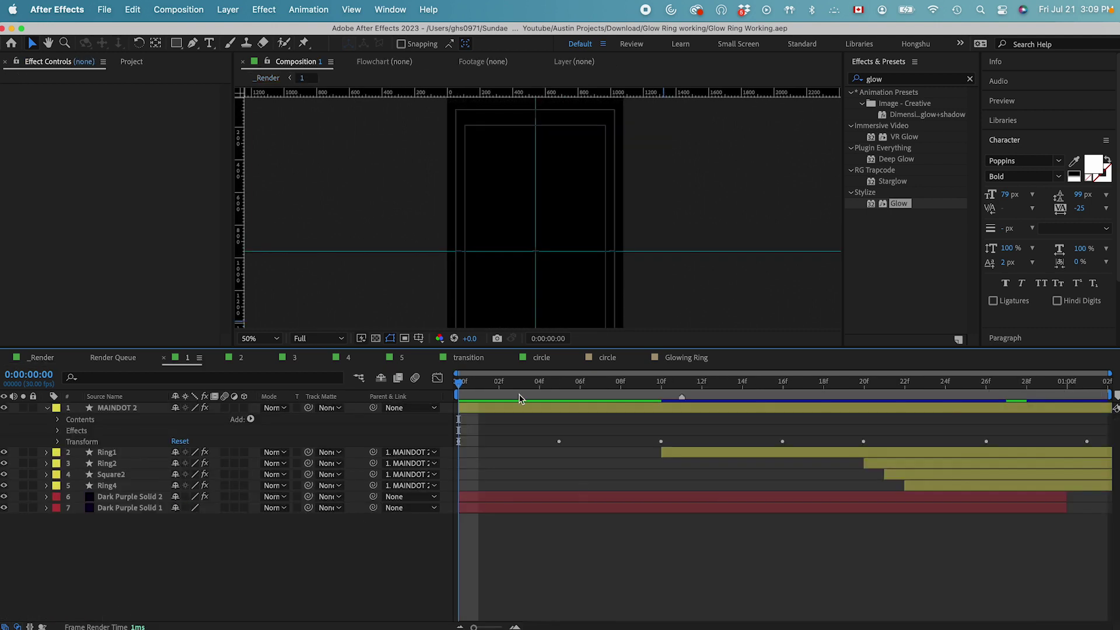
key("space")
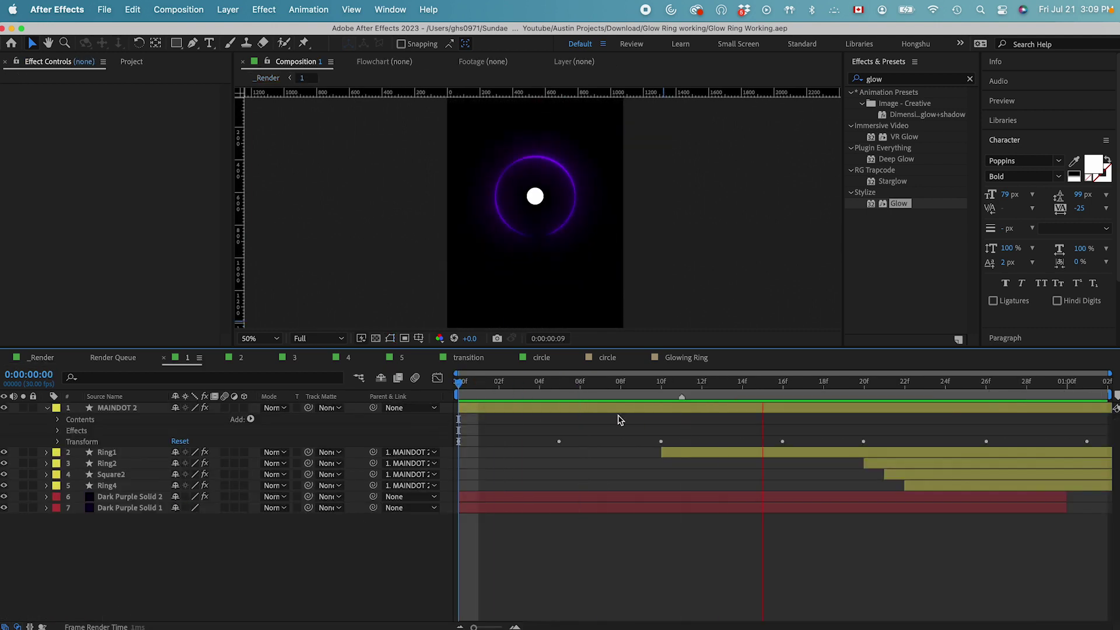
left_click_drag(553, 386, 753, 375)
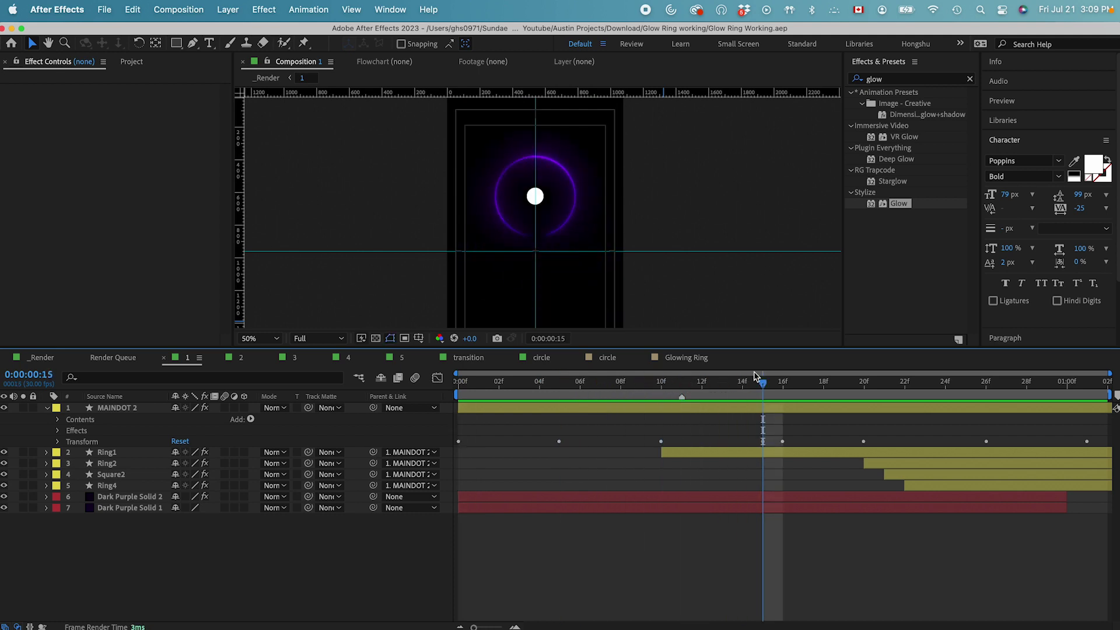
key("space")
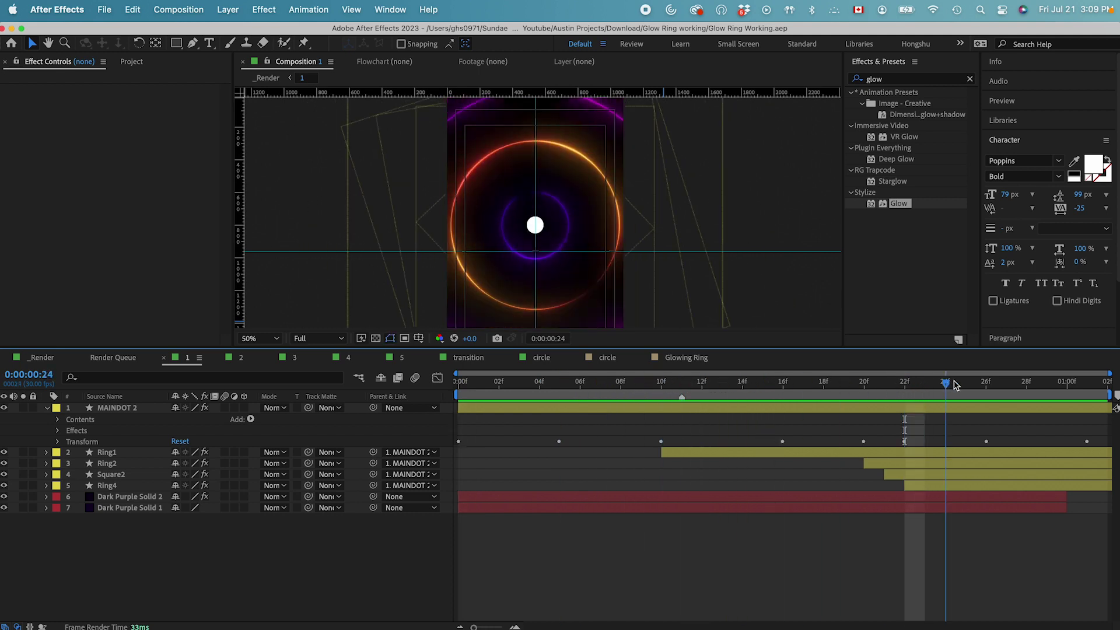
left_click(496, 408)
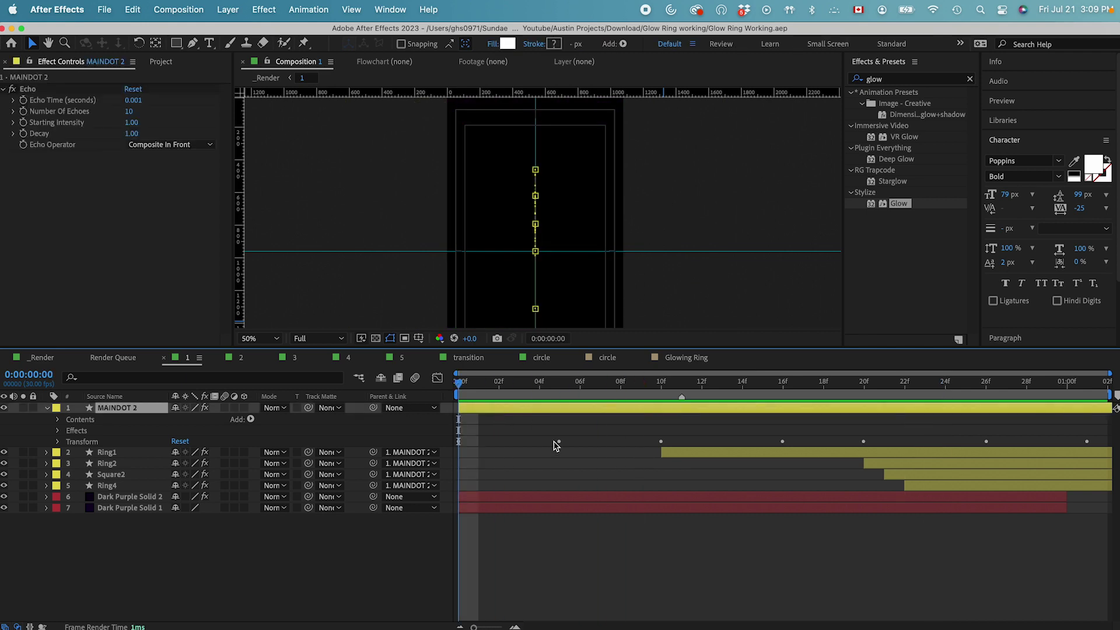
key("u")
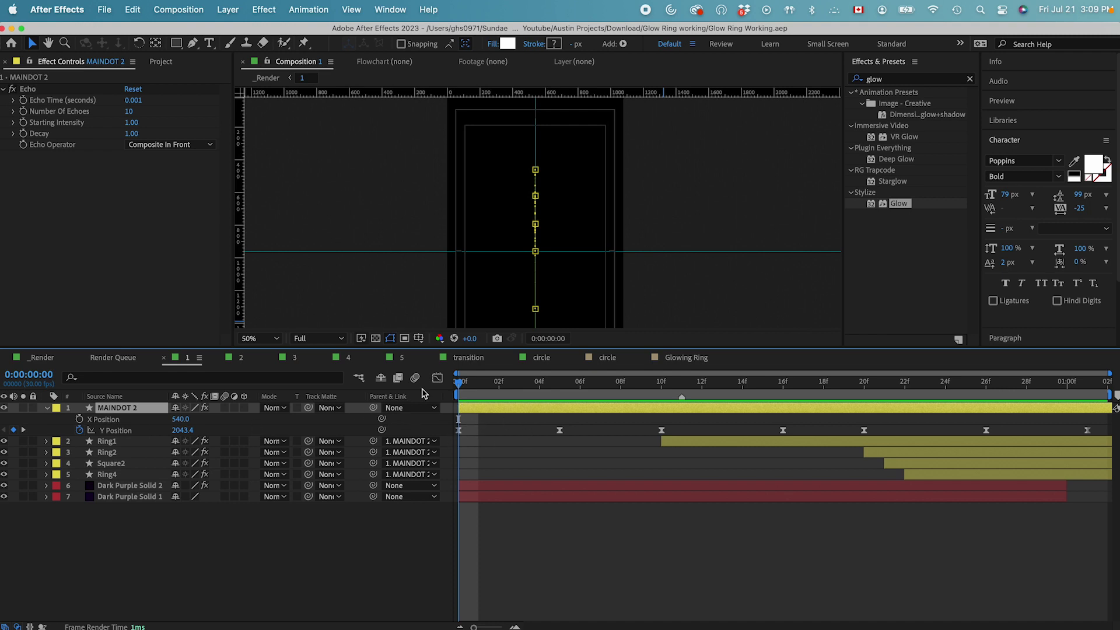
left_click(130, 432)
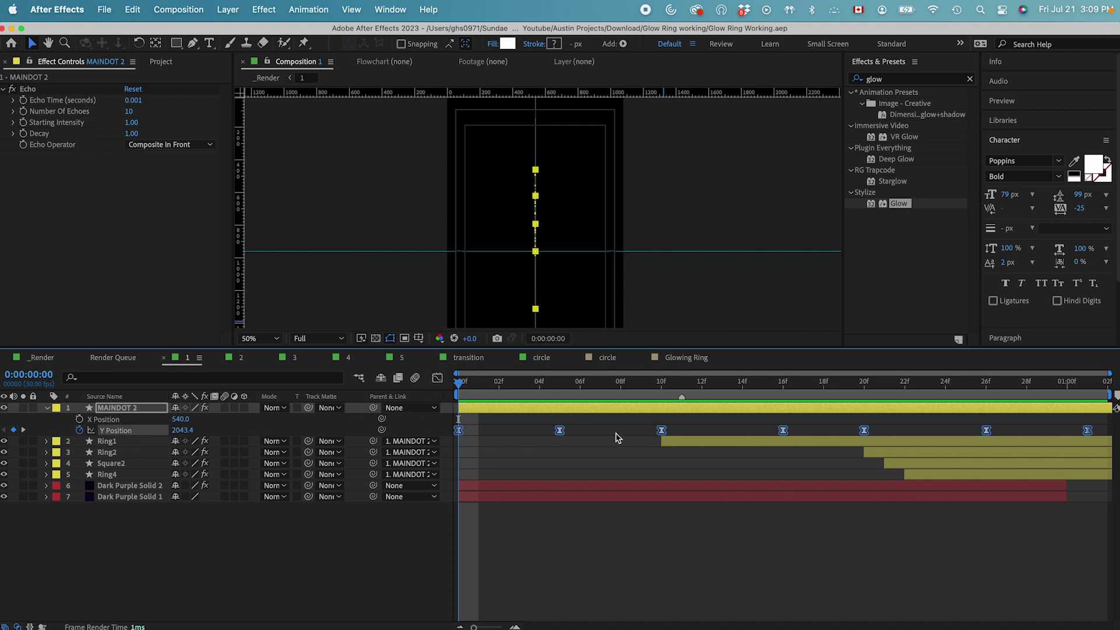
left_click(487, 423)
key("space")
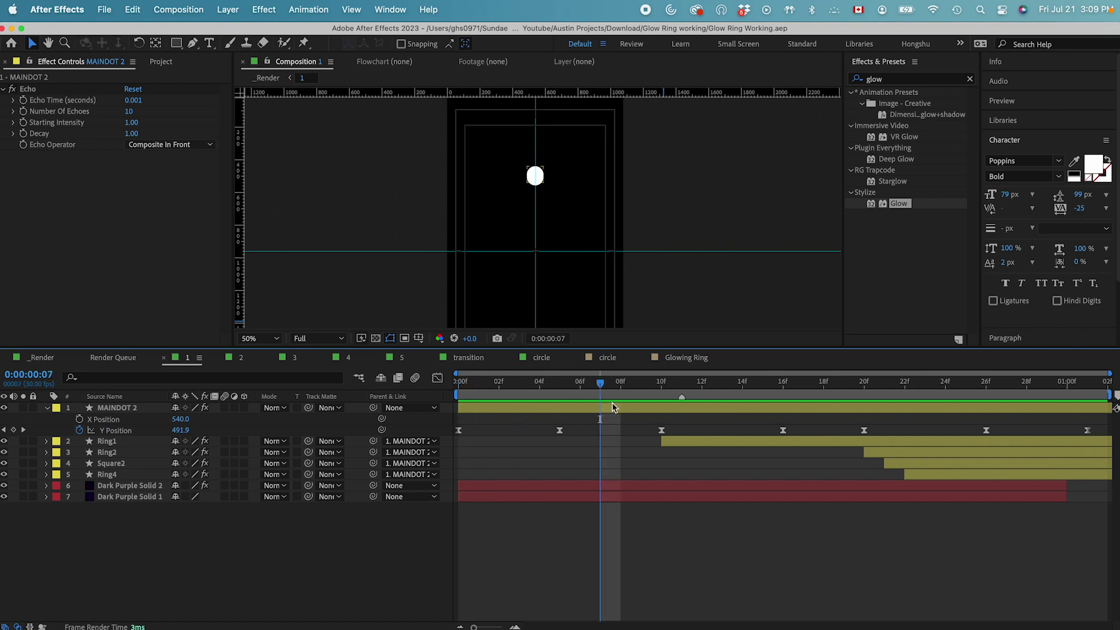
left_click_drag(478, 384, 721, 400)
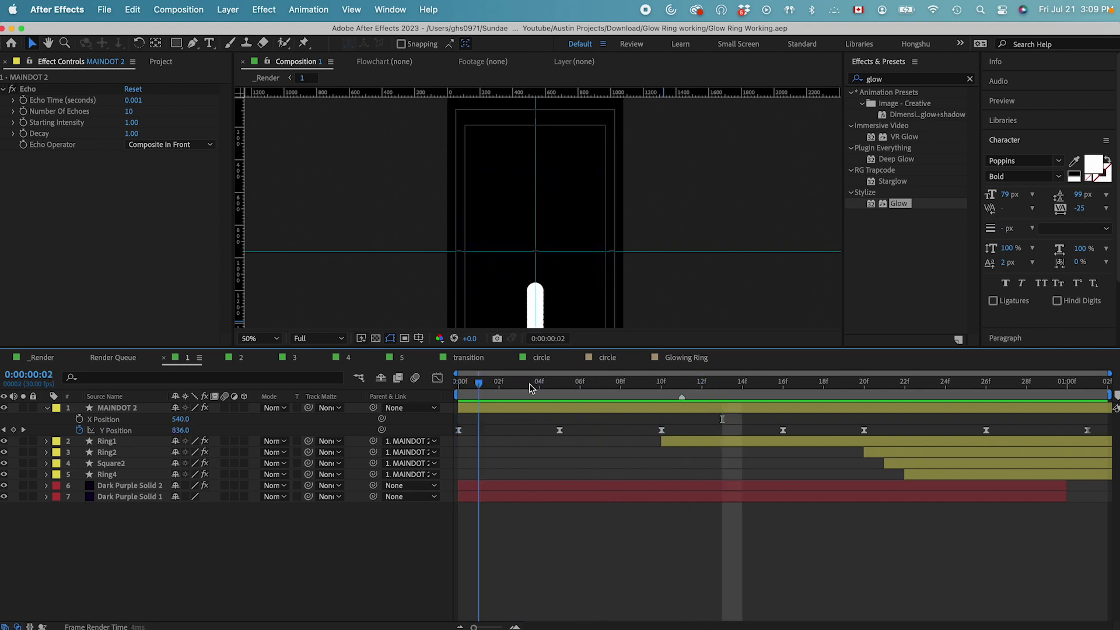
left_click_drag(531, 388, 461, 393)
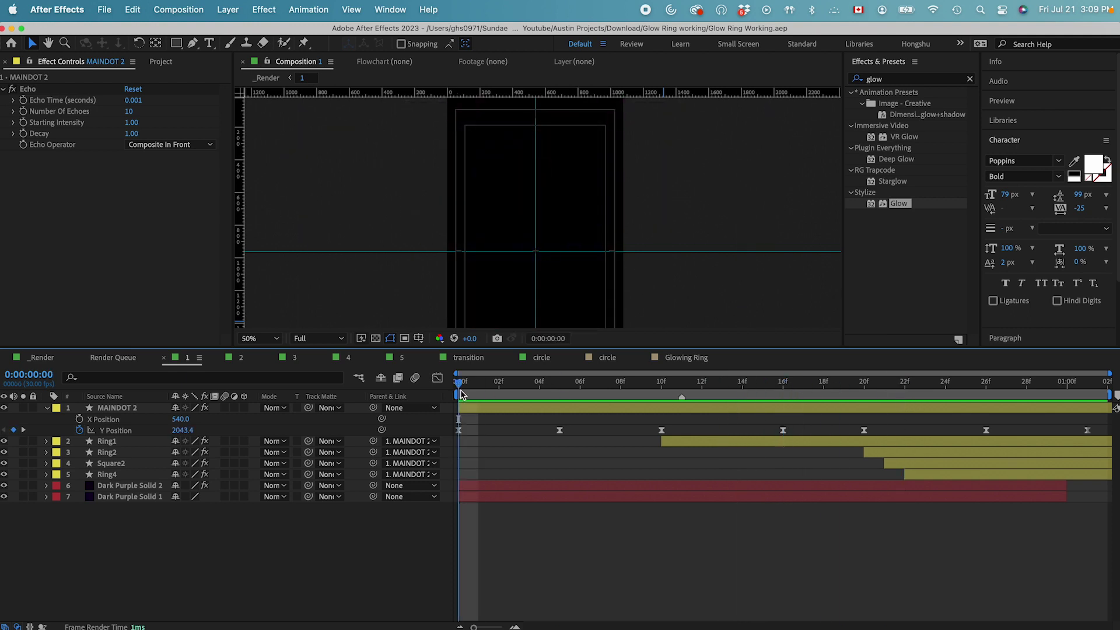
left_click(117, 408)
key("space")
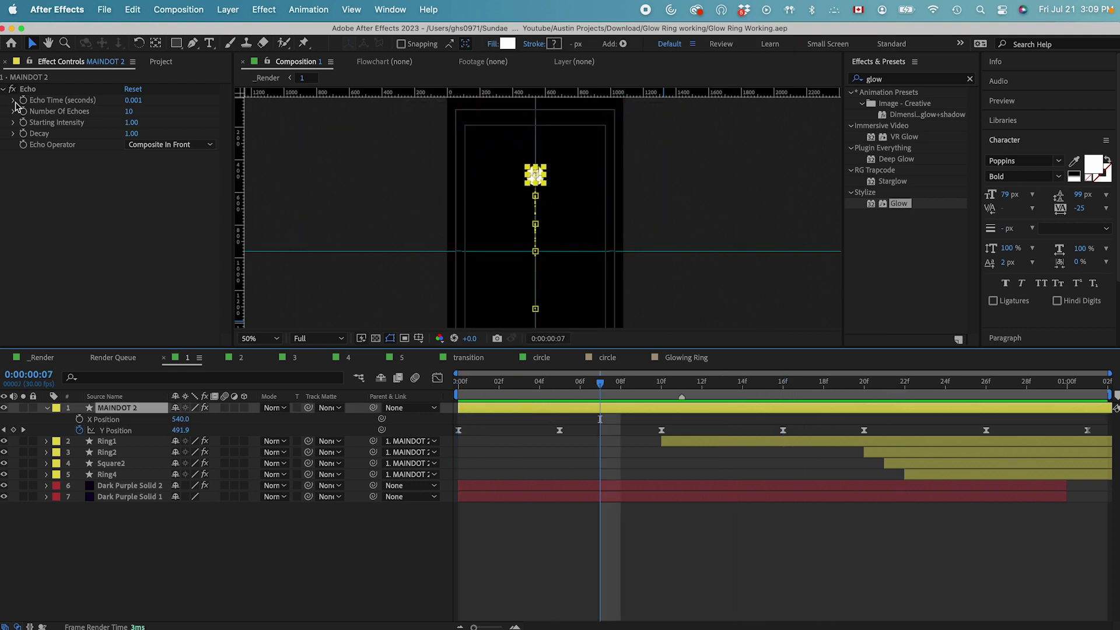
key("space")
key("space")
left_click(532, 456)
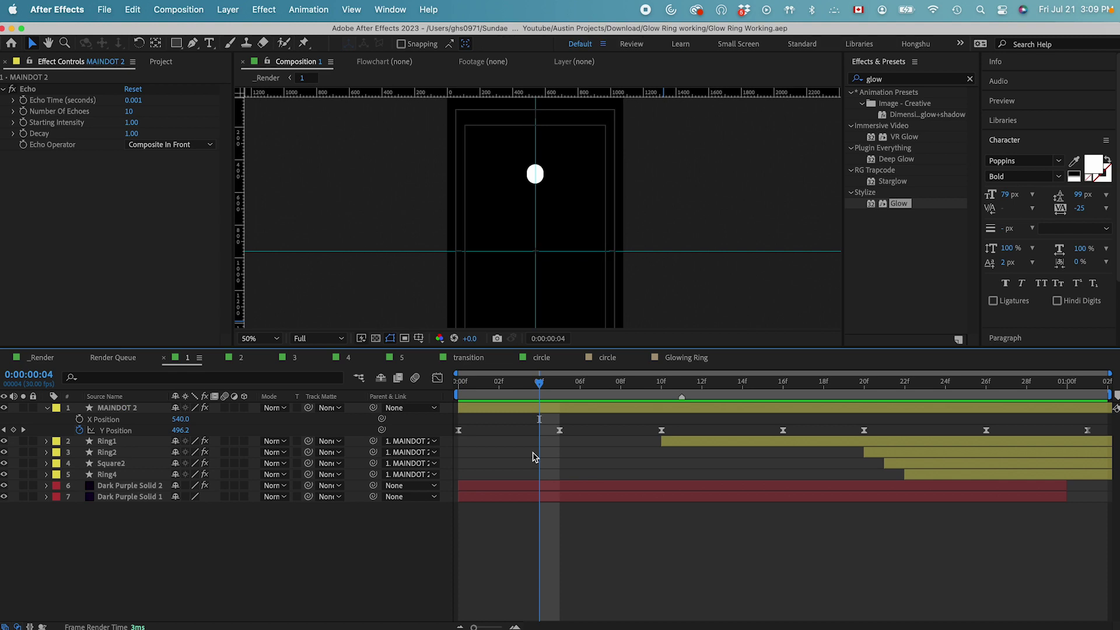
left_click_drag(542, 386, 664, 394)
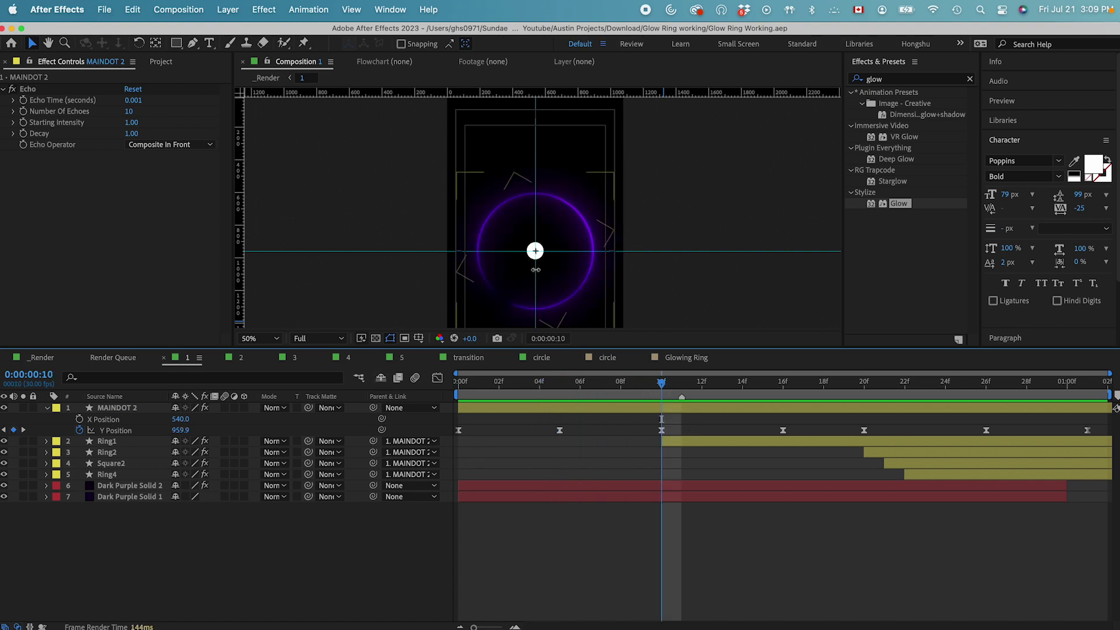
left_click(670, 441)
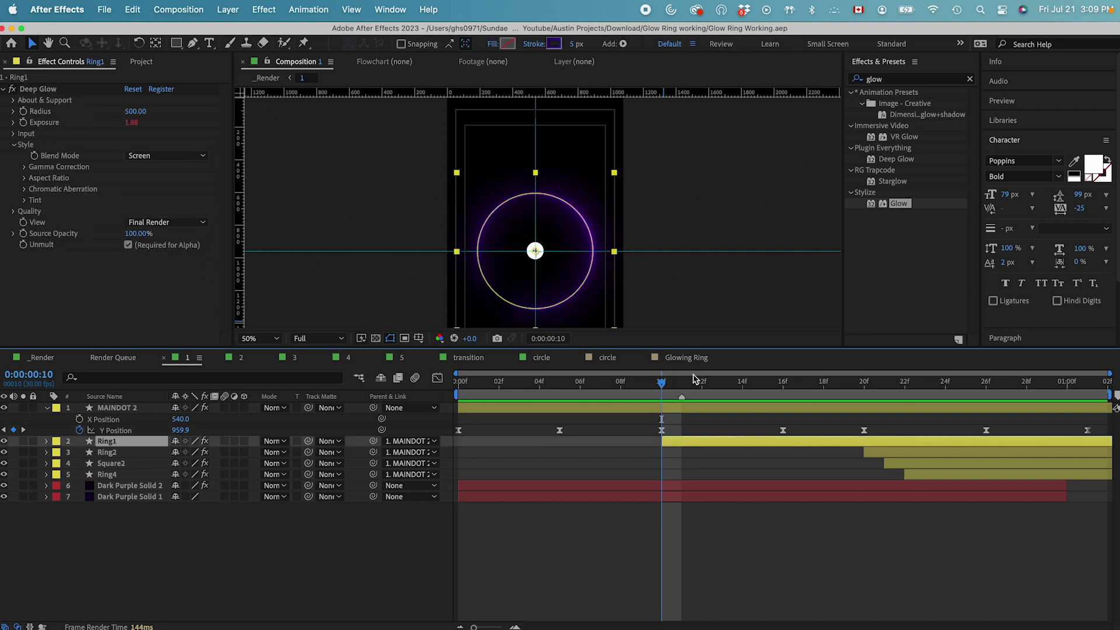
left_click_drag(694, 379, 931, 395)
left_click(683, 432)
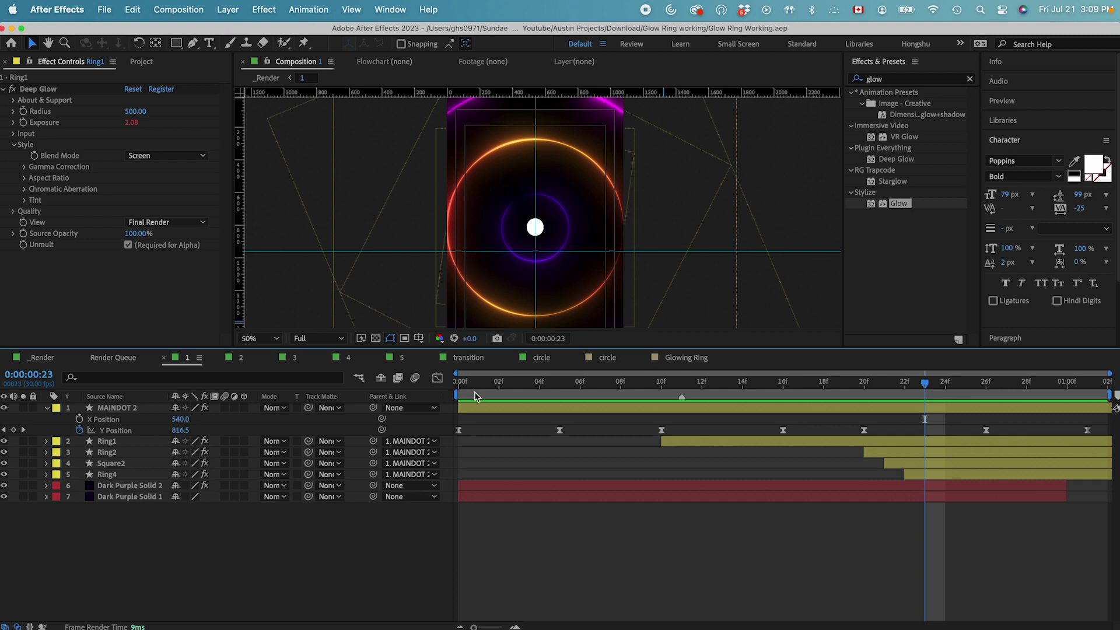
left_click(116, 406)
left_click(127, 410)
left_click(483, 540)
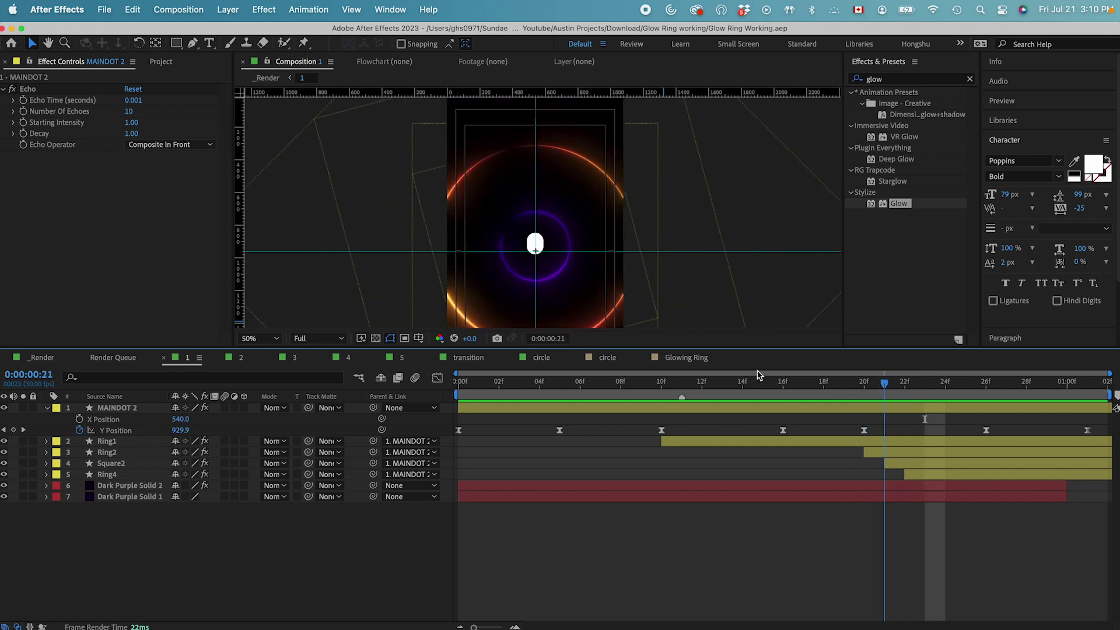
key("space")
key("space")
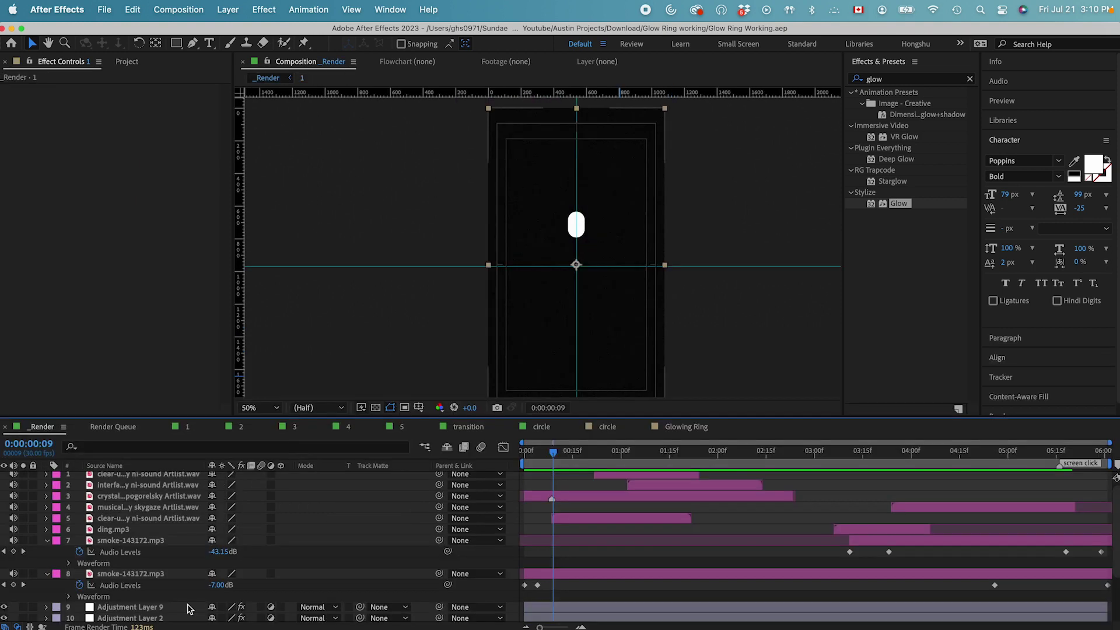
Open Composition 2 from the render and check the glow cone around frames 5 and 6.
scroll(258, 567, "down", 5)
double_click(131, 607)
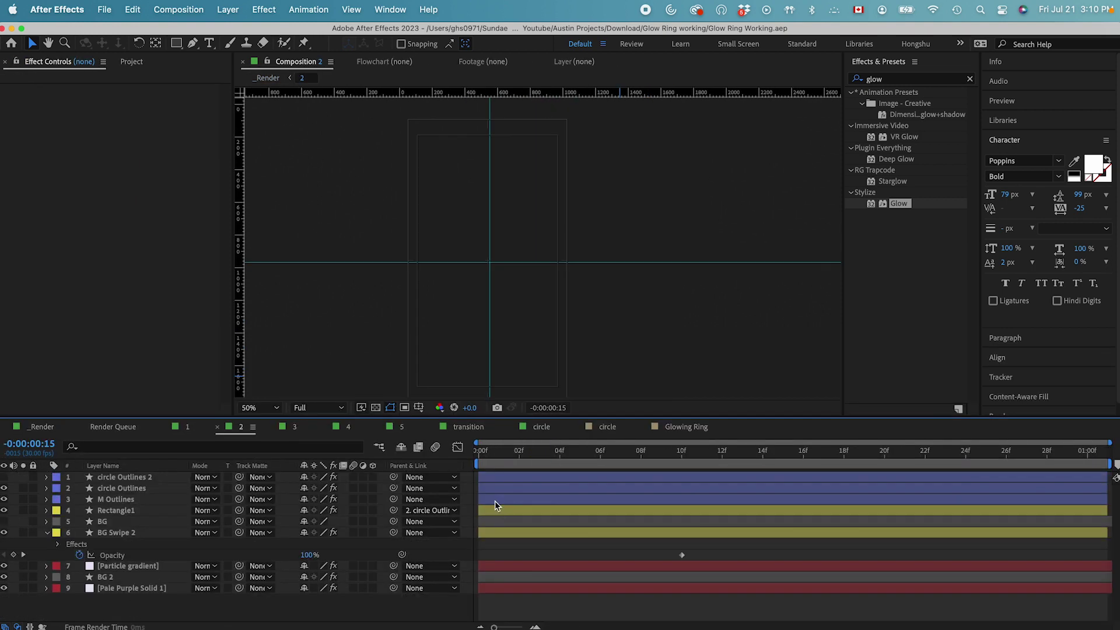
left_click_drag(481, 454, 600, 454)
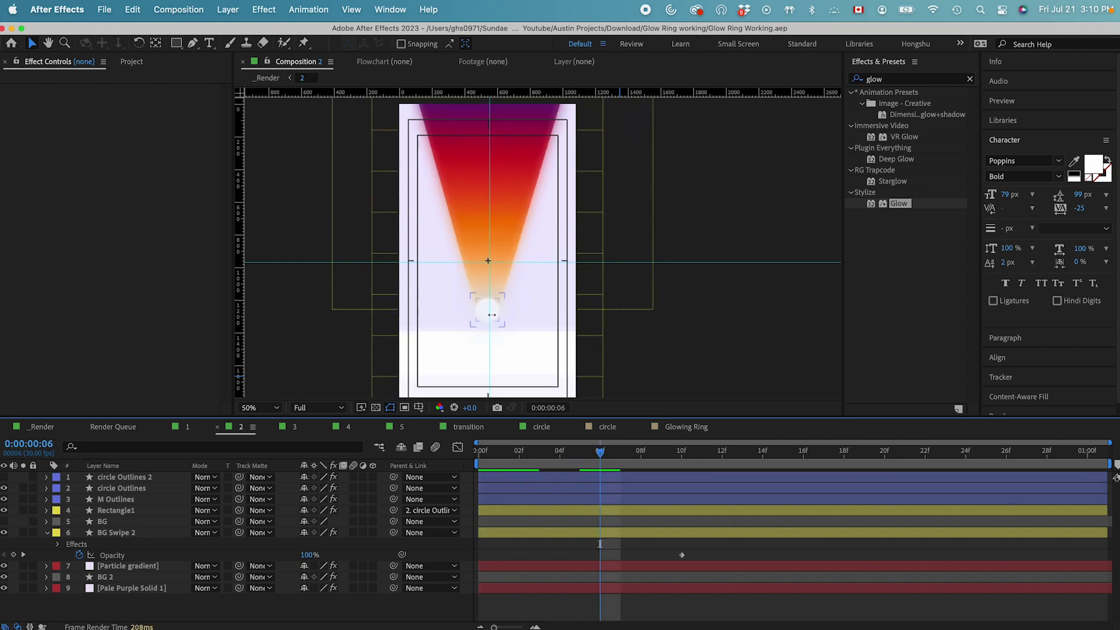
left_click_drag(509, 459, 579, 454)
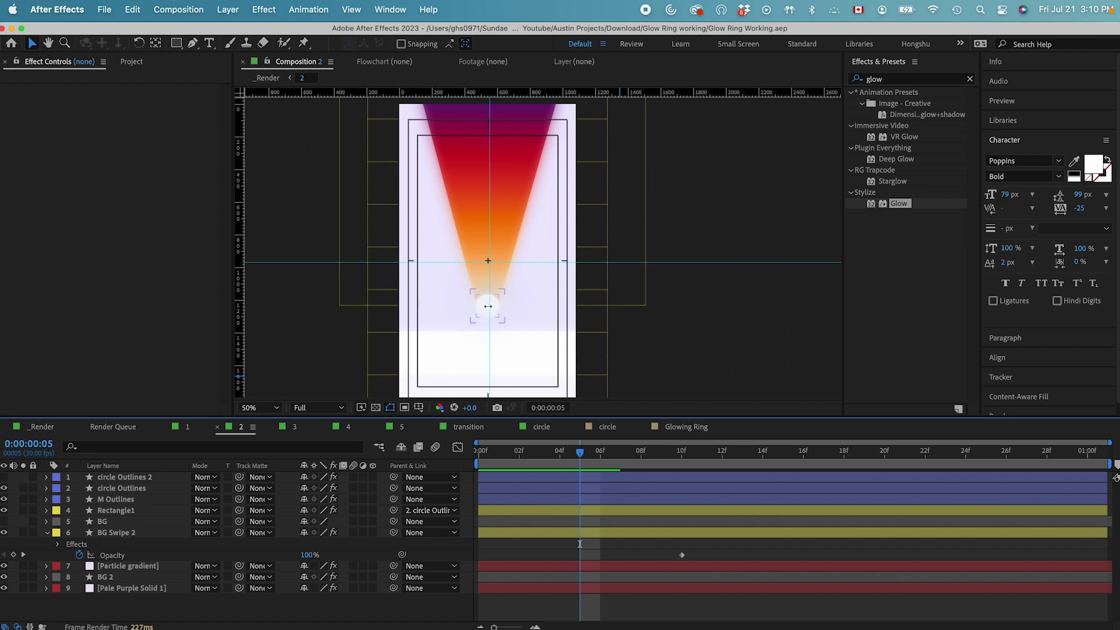
Select the Rectangle1 and circle Outlines layers, preview to about frame 25, then open Composition 3.
left_click(116, 510)
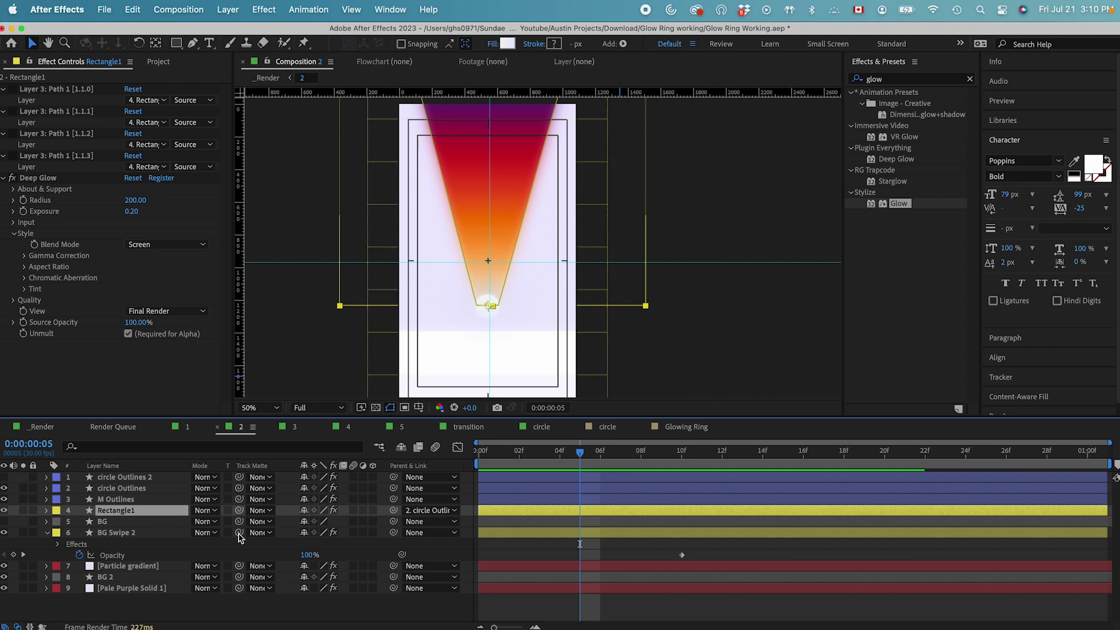
left_click(122, 488)
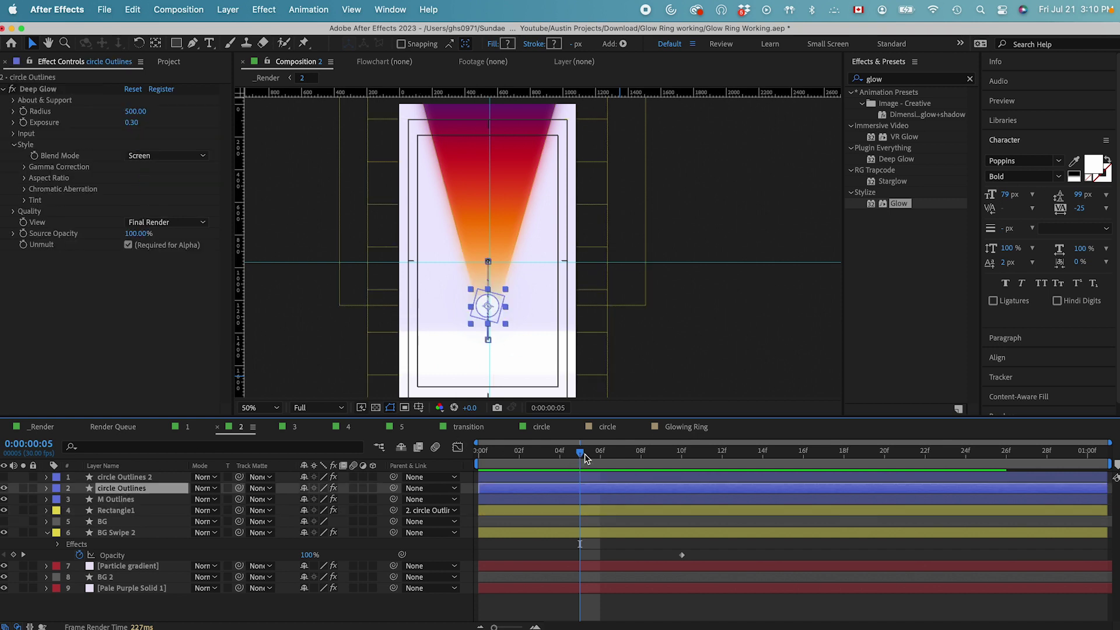
left_click_drag(585, 458, 1088, 458)
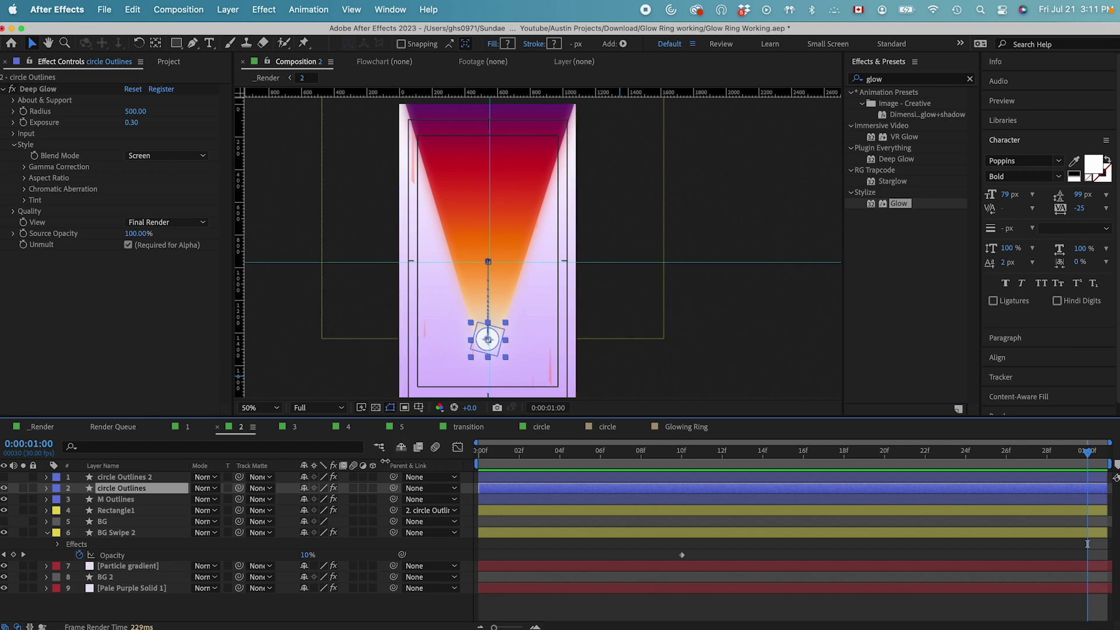
left_click(292, 426)
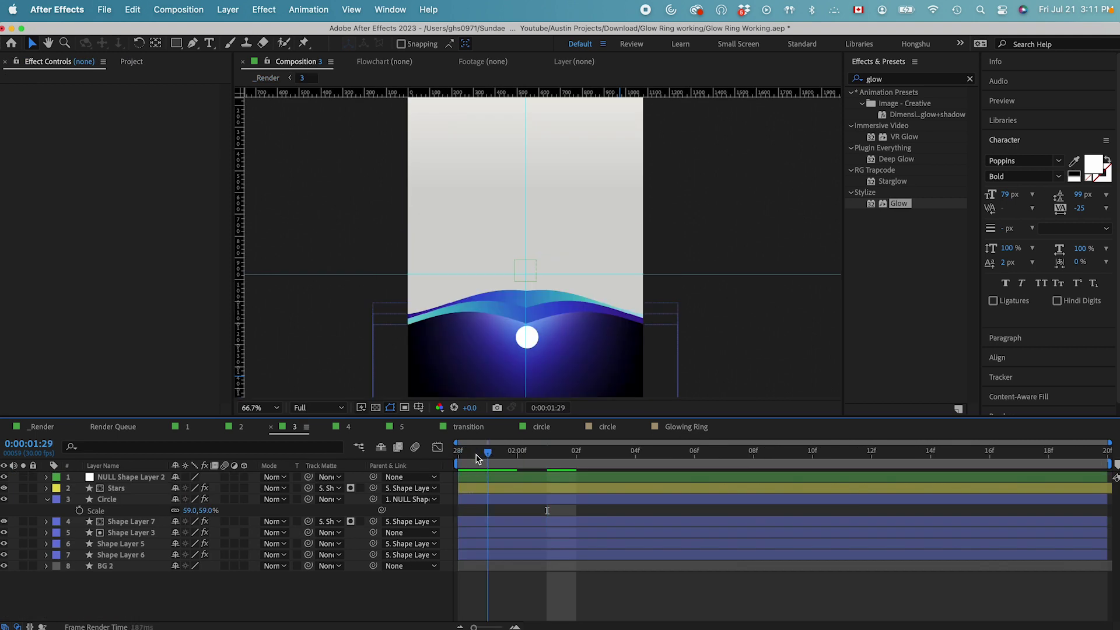
Toggle Shape Layer 5's Mirror effect off and on, scrubbing the wave around 0:00:02:01 to 0:00:02:05.
left_click_drag(477, 459, 547, 458)
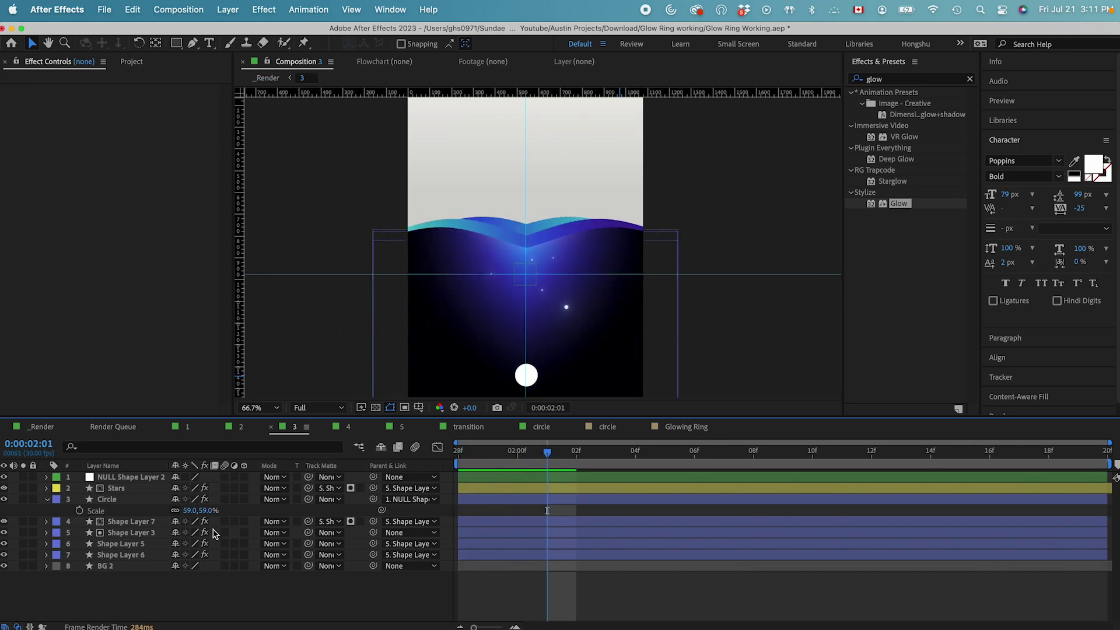
left_click(120, 543)
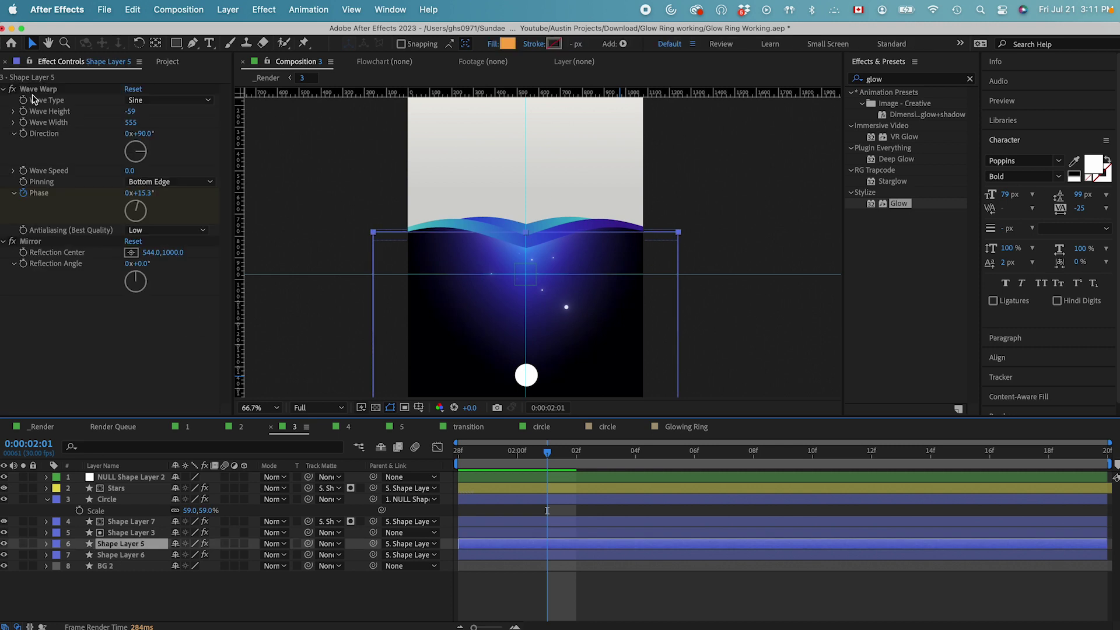
left_click(12, 241)
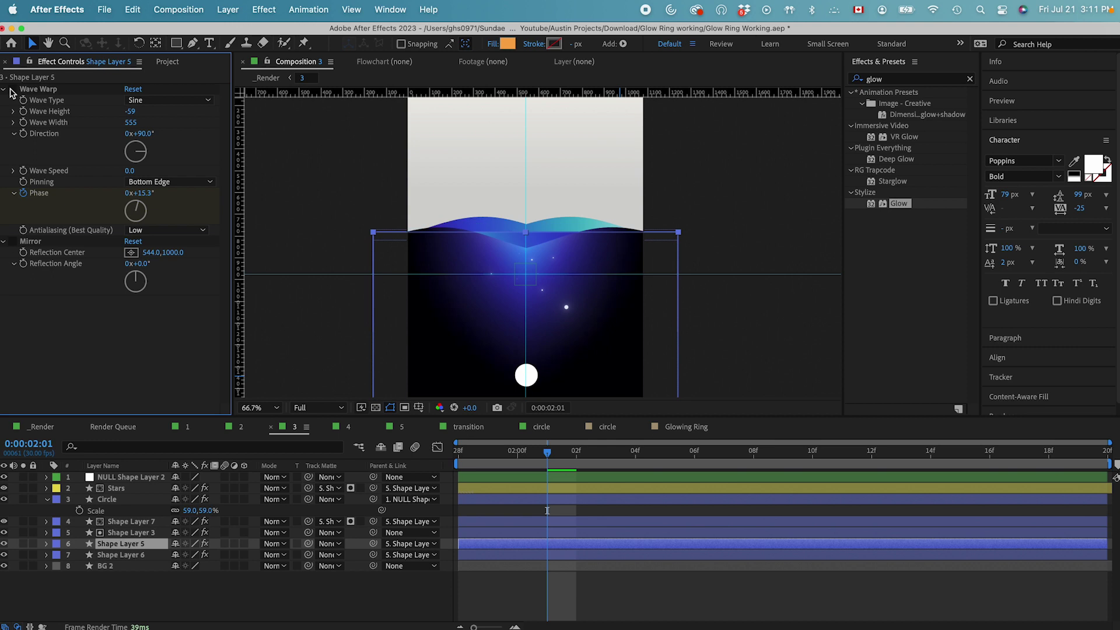
left_click(12, 241)
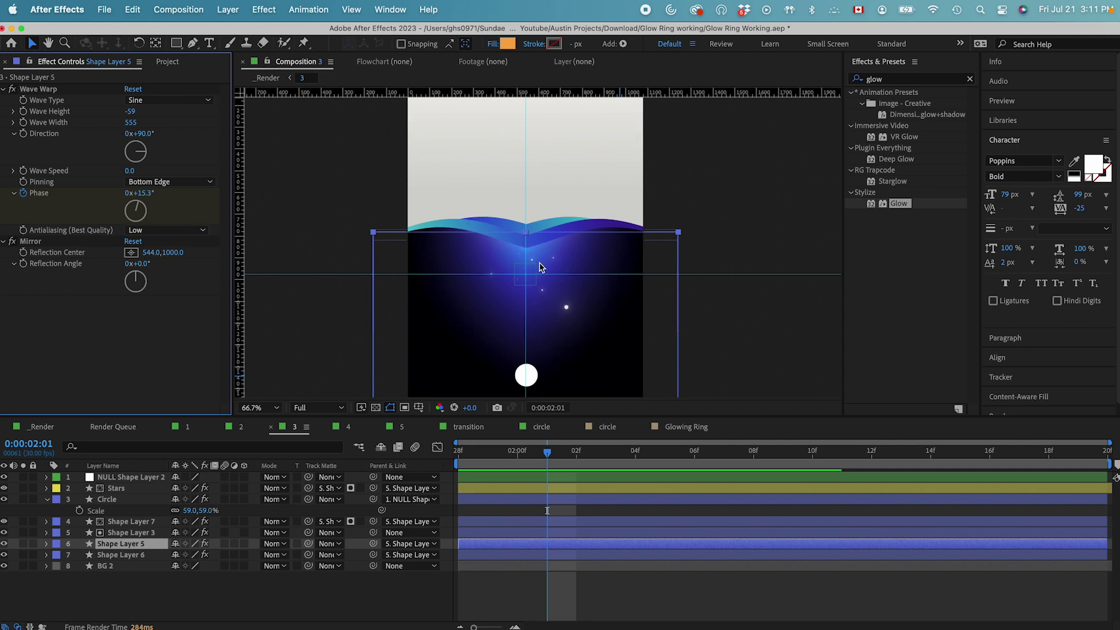
left_click_drag(487, 452, 659, 453)
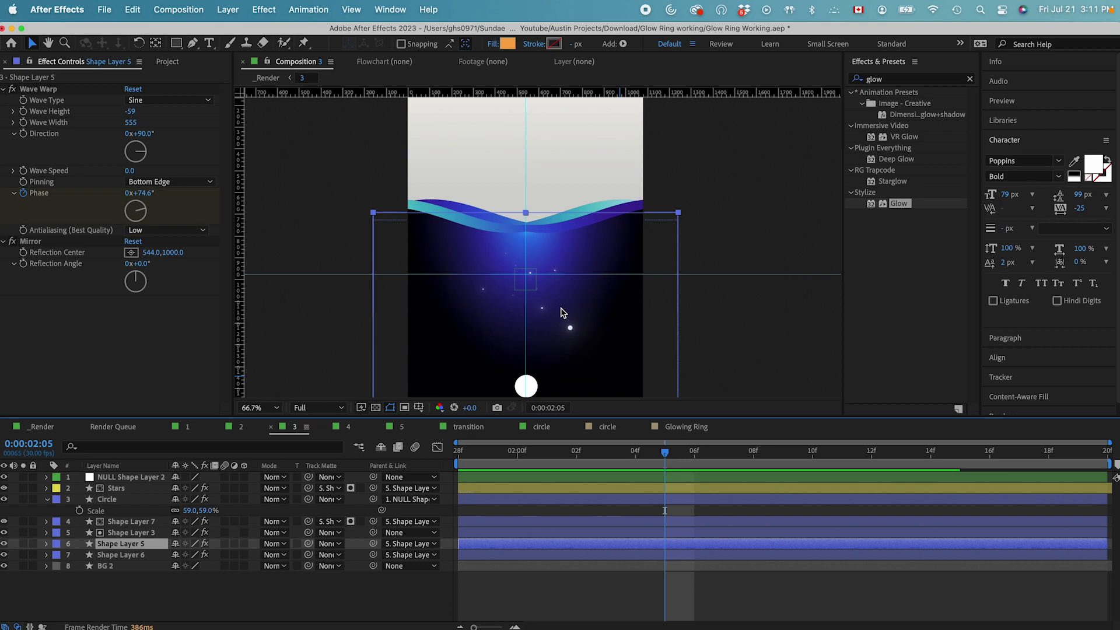
left_click_drag(532, 458, 812, 457)
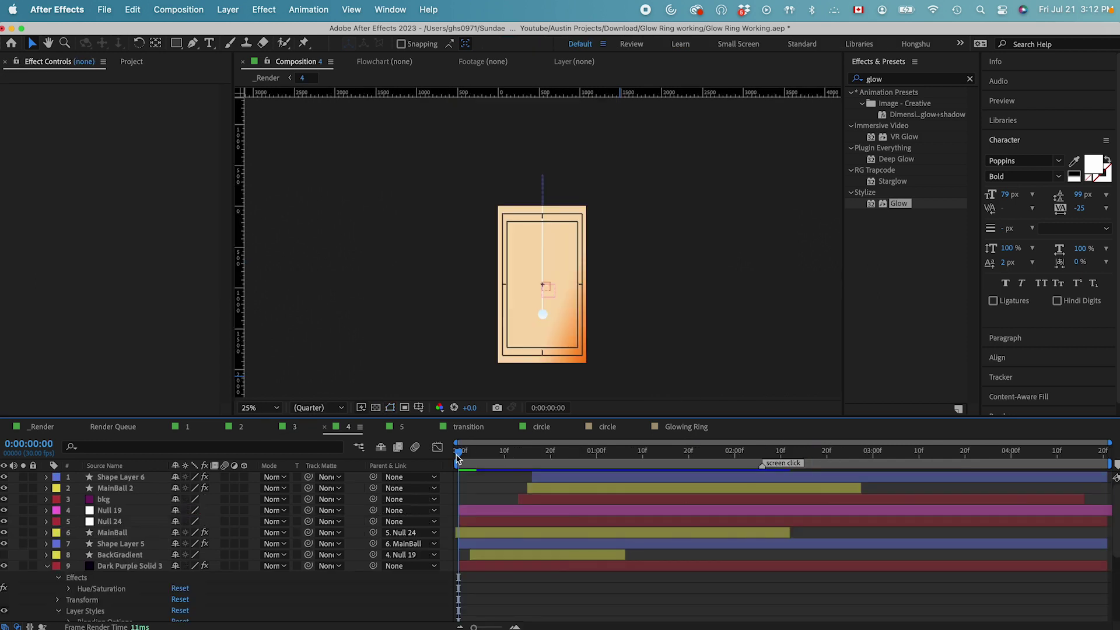
Scrub Composition 4's first 14 frames to watch the ball swing and the wipe begin.
left_click_drag(461, 458, 491, 457)
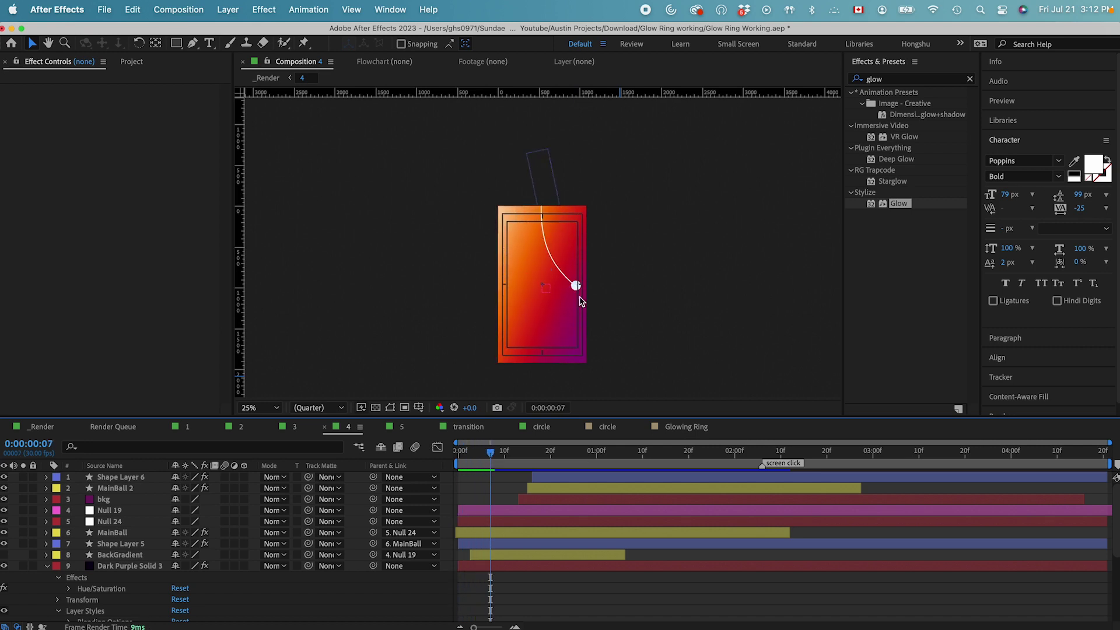
mouse_move(490, 457)
left_mouse_down()
mouse_move(511, 458)
mouse_move(499, 457)
left_mouse_up()
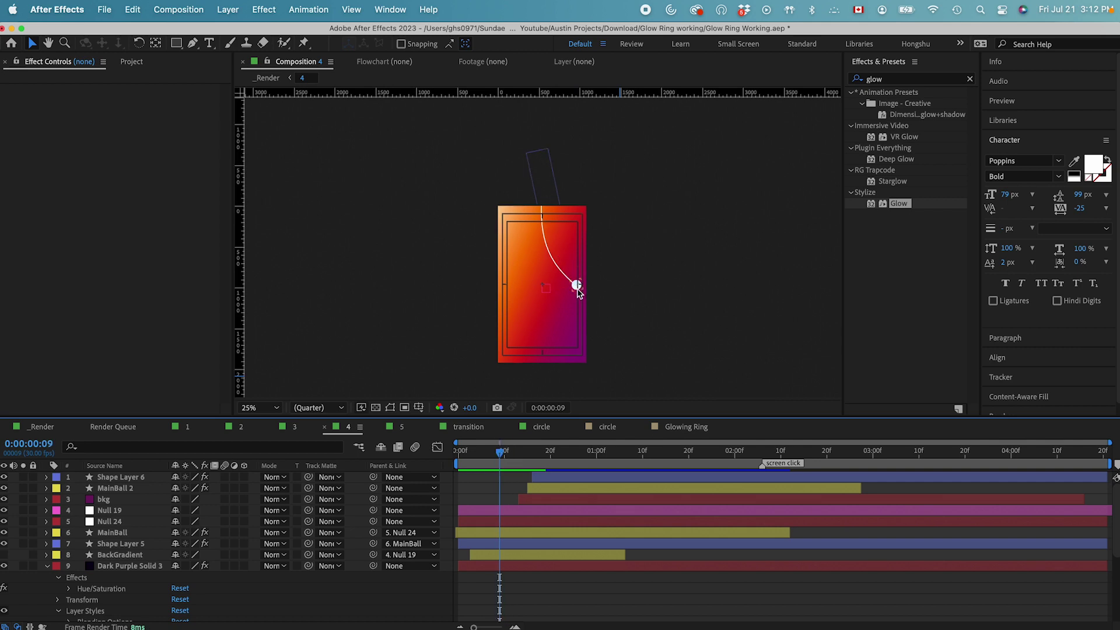
left_click_drag(505, 455, 527, 455)
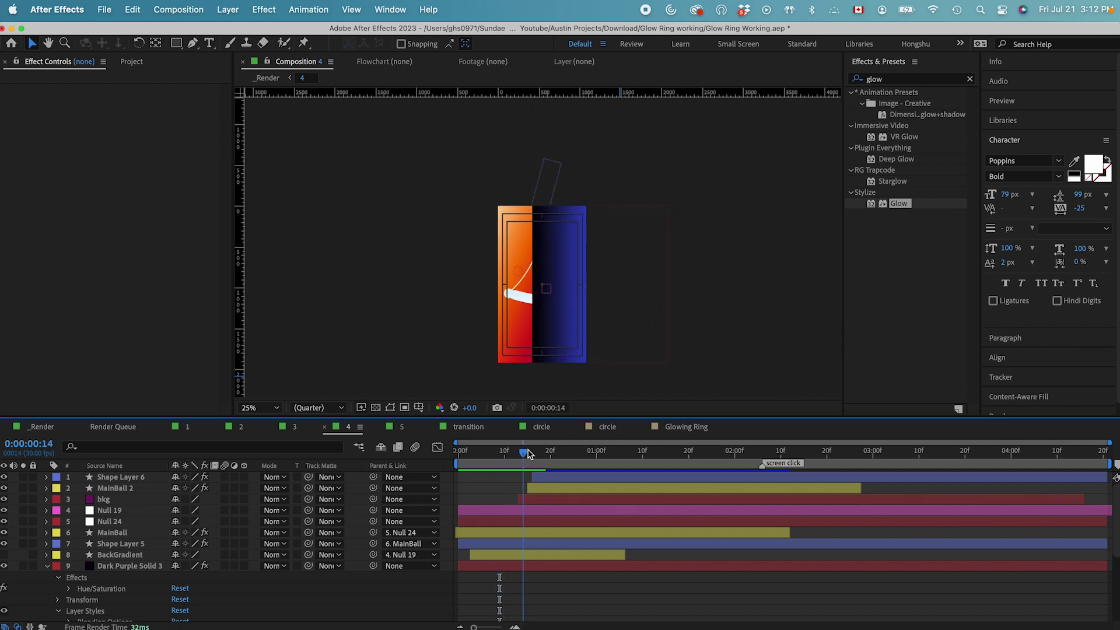
key("Page_Up")
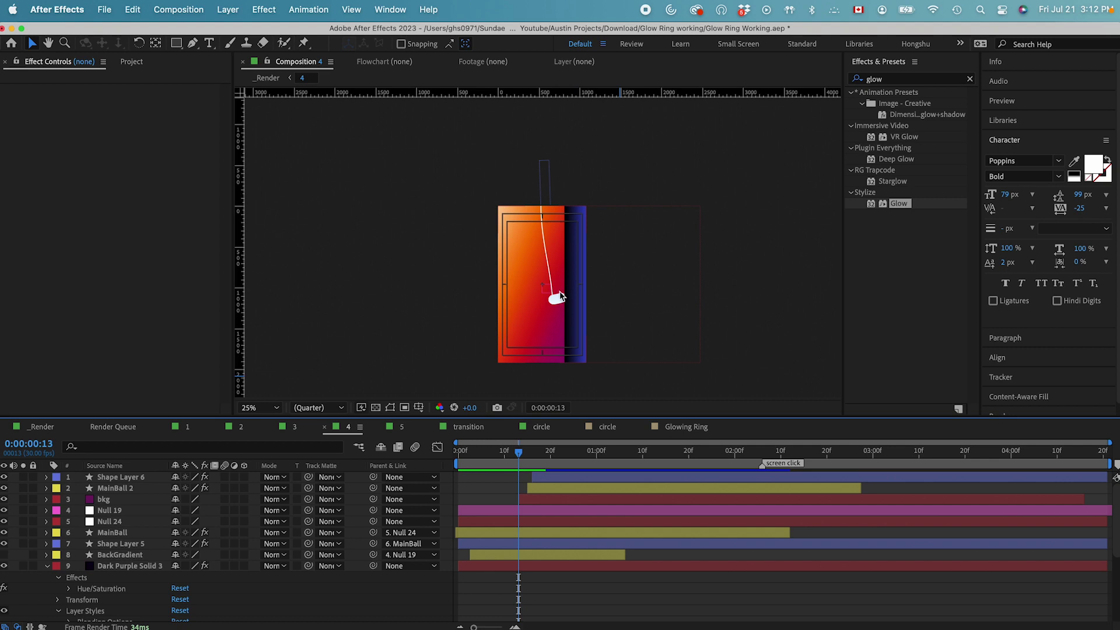
left_click_drag(516, 457, 493, 457)
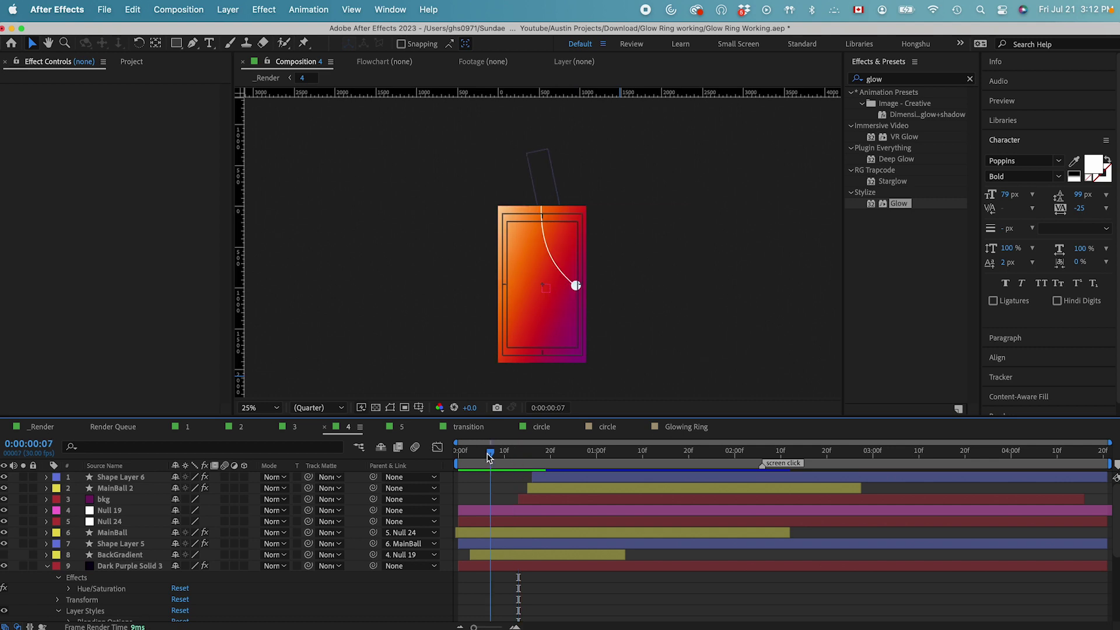
Reveal Shape Layer 5's three Path keyframes at 50% view and scrub the swing and wipe again.
left_click(124, 544)
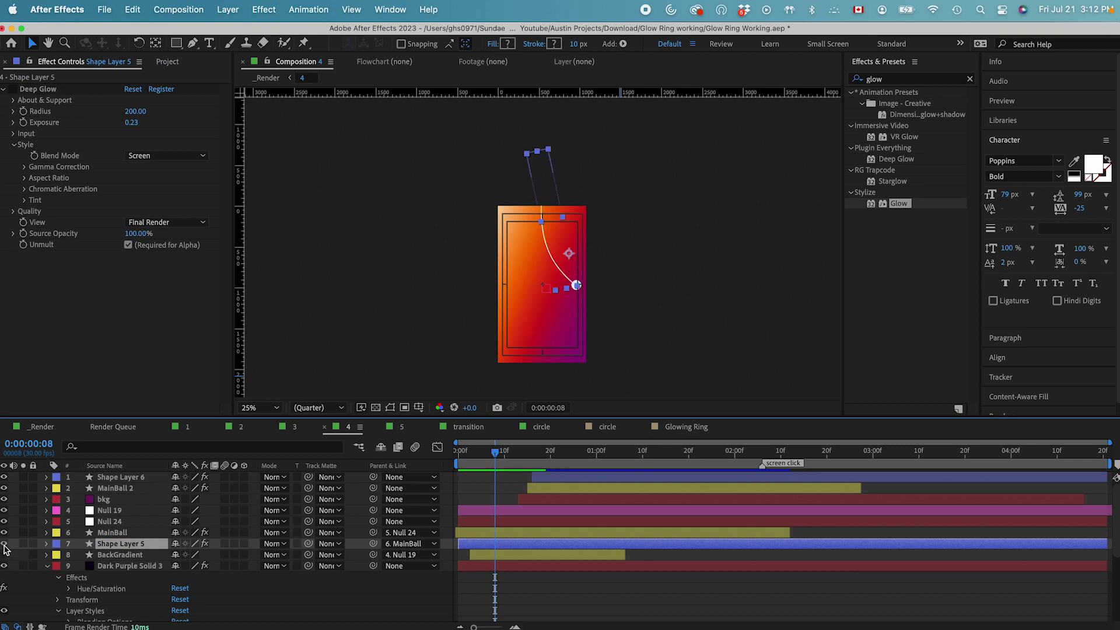
key("period")
key("u")
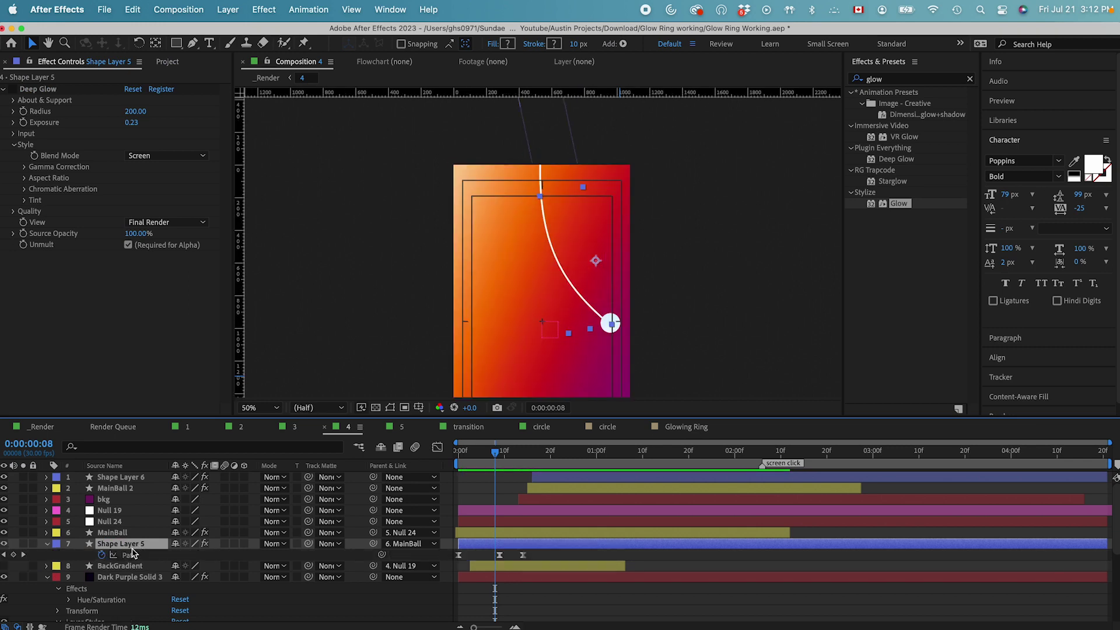
left_click(129, 555)
mouse_move(483, 461)
left_mouse_down()
mouse_move(462, 459)
mouse_move(485, 460)
left_mouse_up()
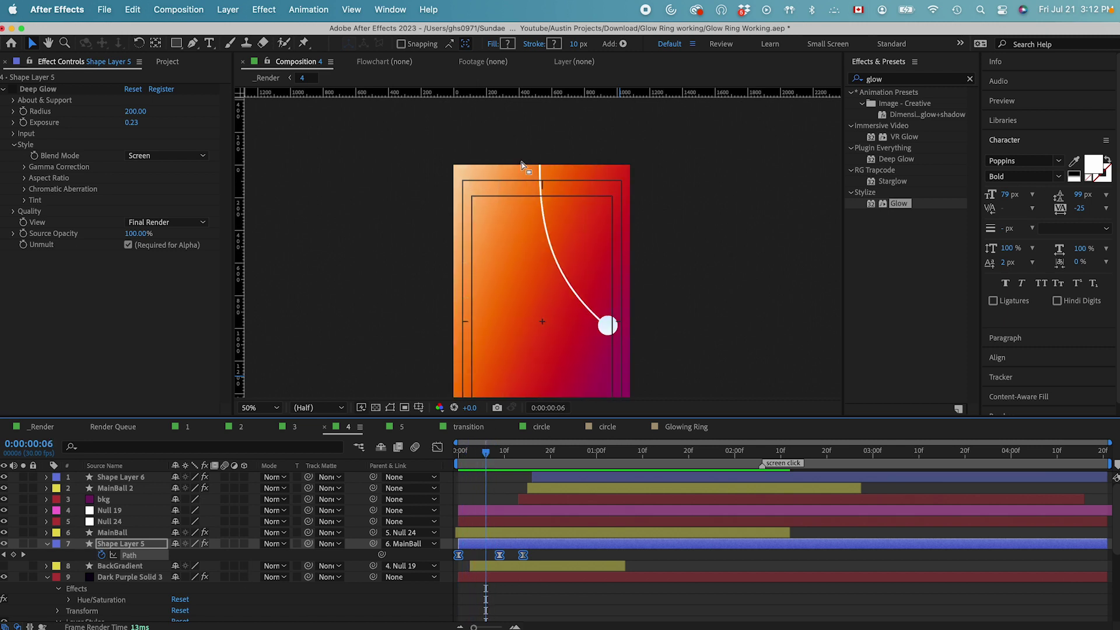
key("Home")
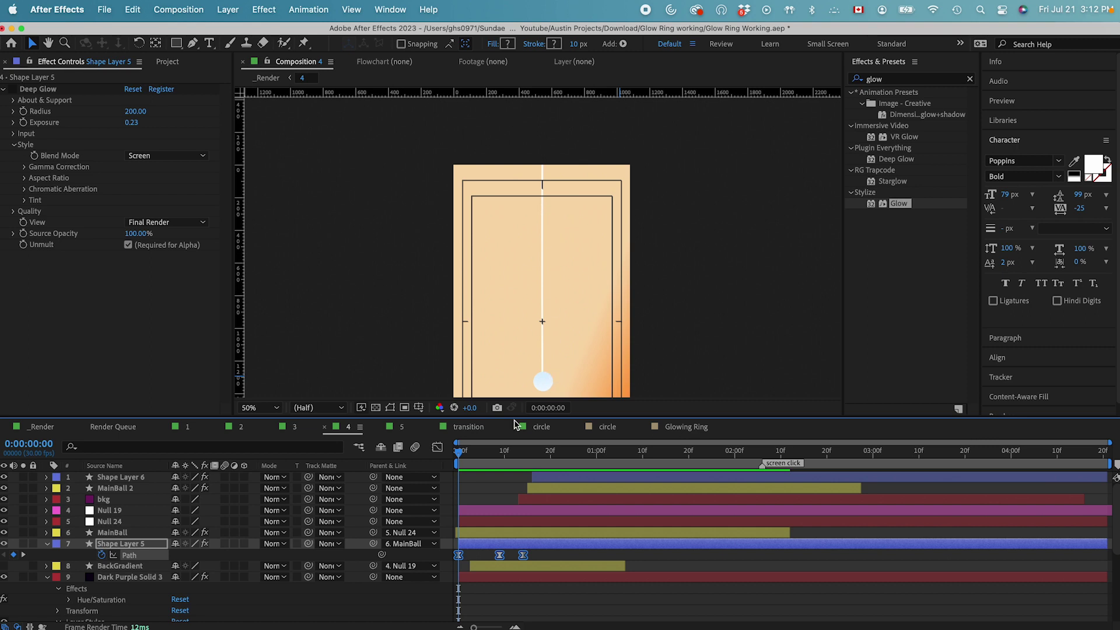
left_click_drag(476, 449, 529, 456)
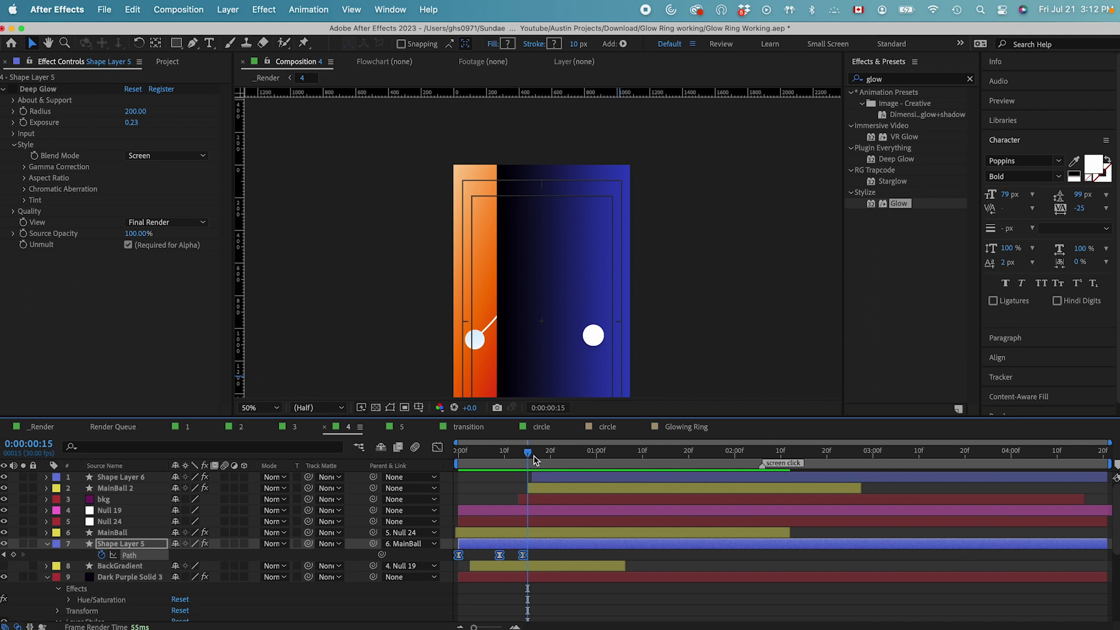
left_click_drag(533, 456, 624, 452)
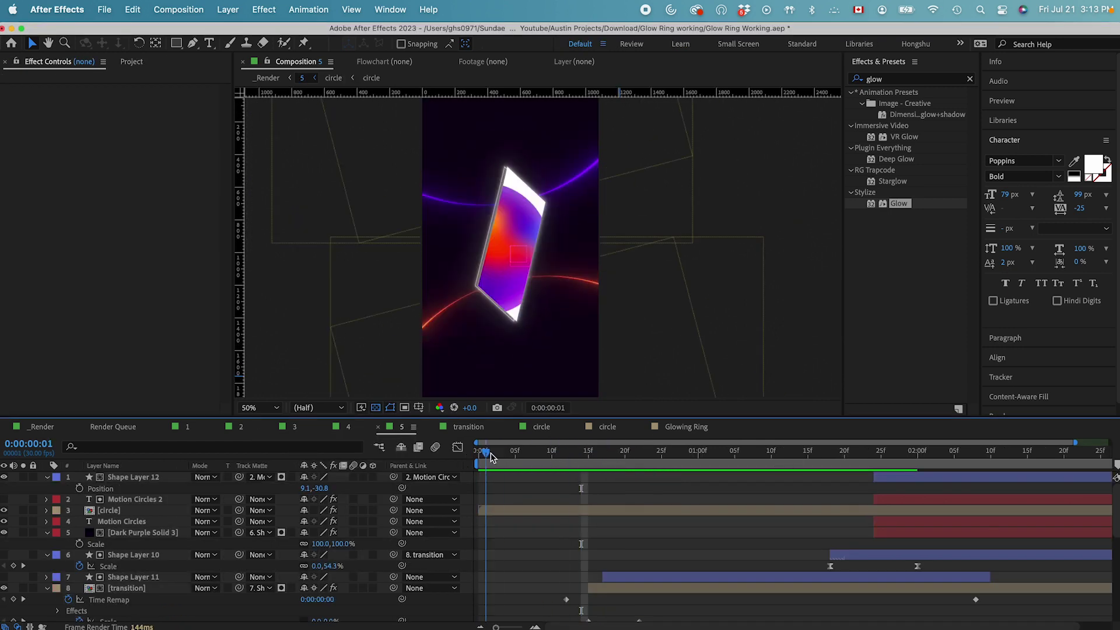
left_click_drag(487, 455, 582, 463)
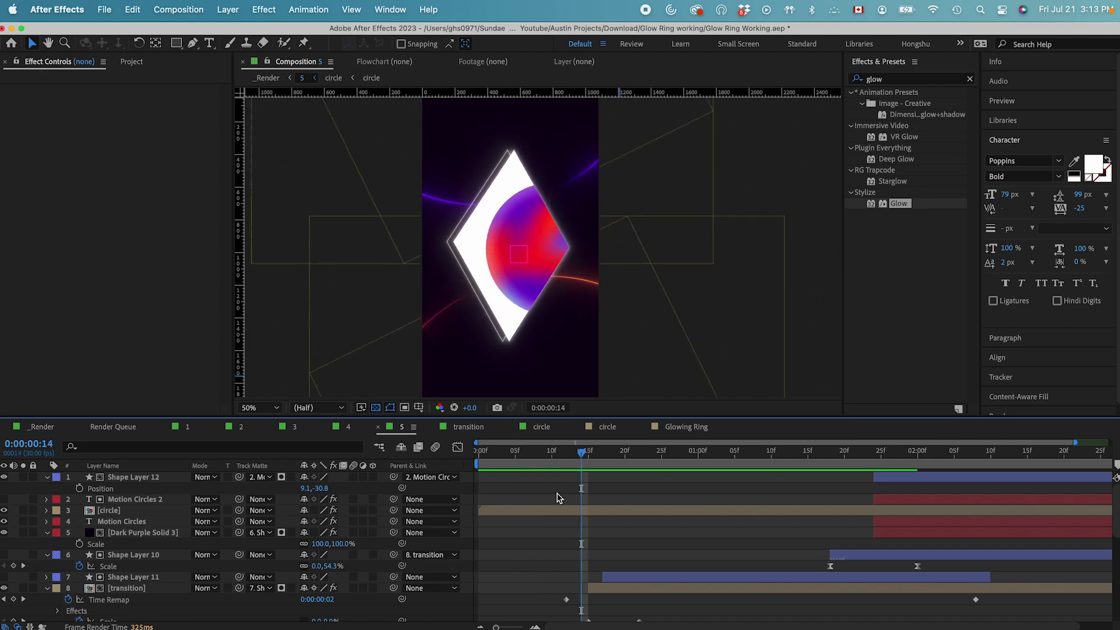
Step through Composition 5's growing white diamond from the start, then switch back to _Render.
left_click_drag(502, 464, 574, 464)
key("Page_Down")
key("Page_Down")
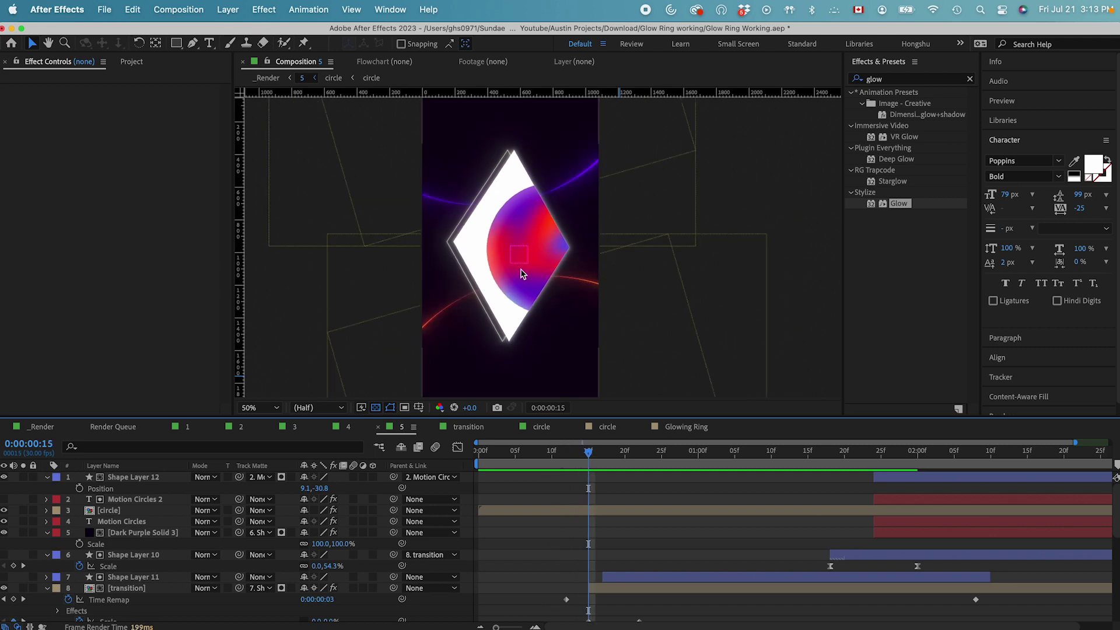
key("Home")
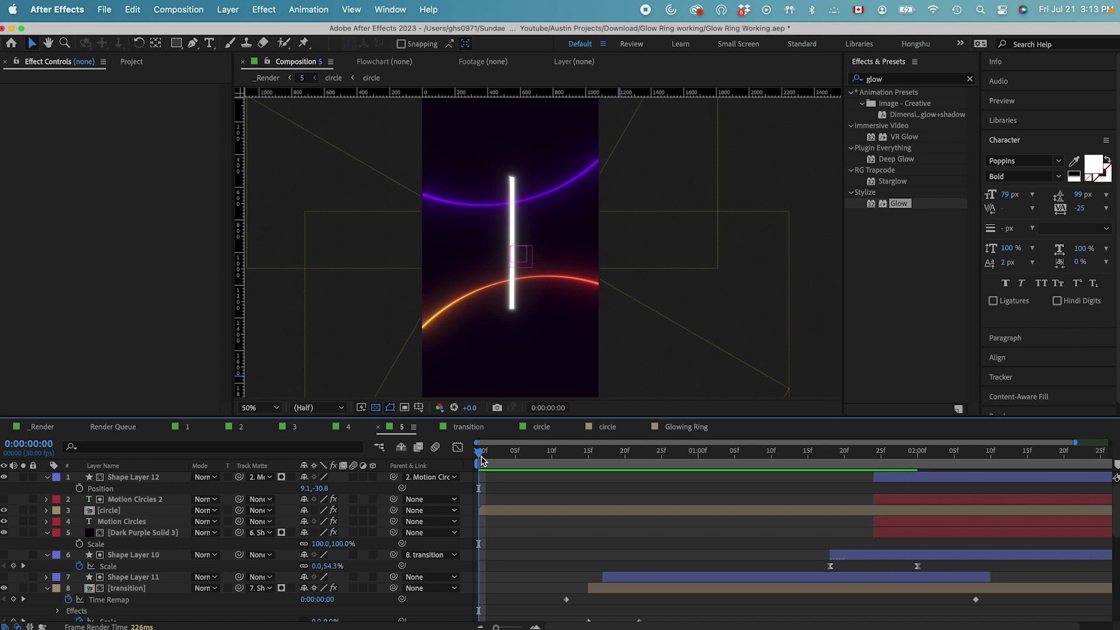
left_click_drag(482, 460, 910, 450)
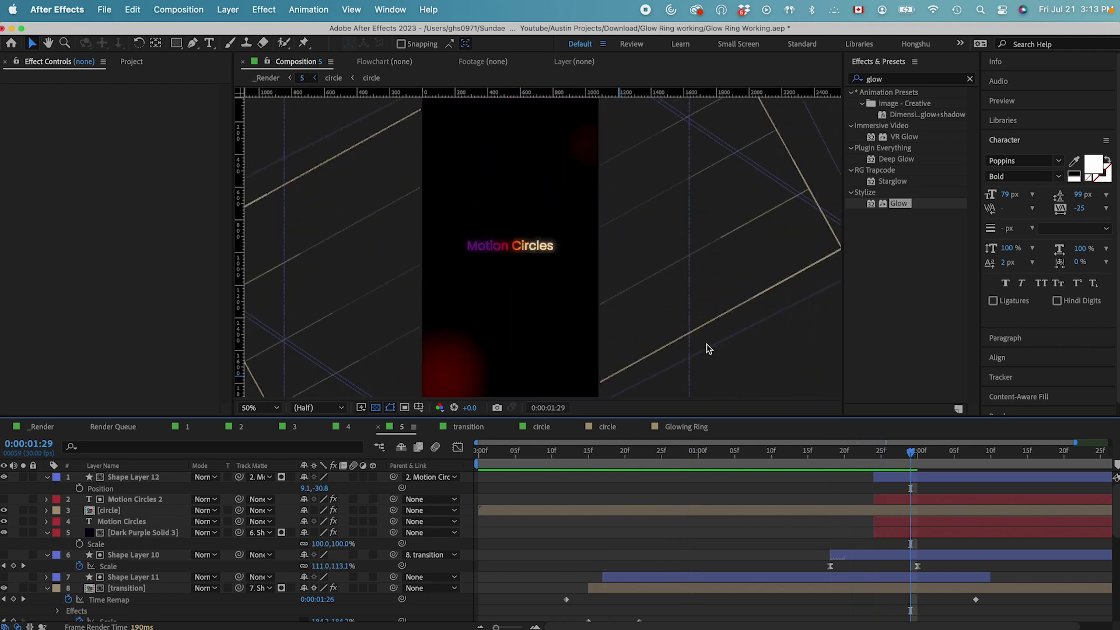
key("shift+Escape")
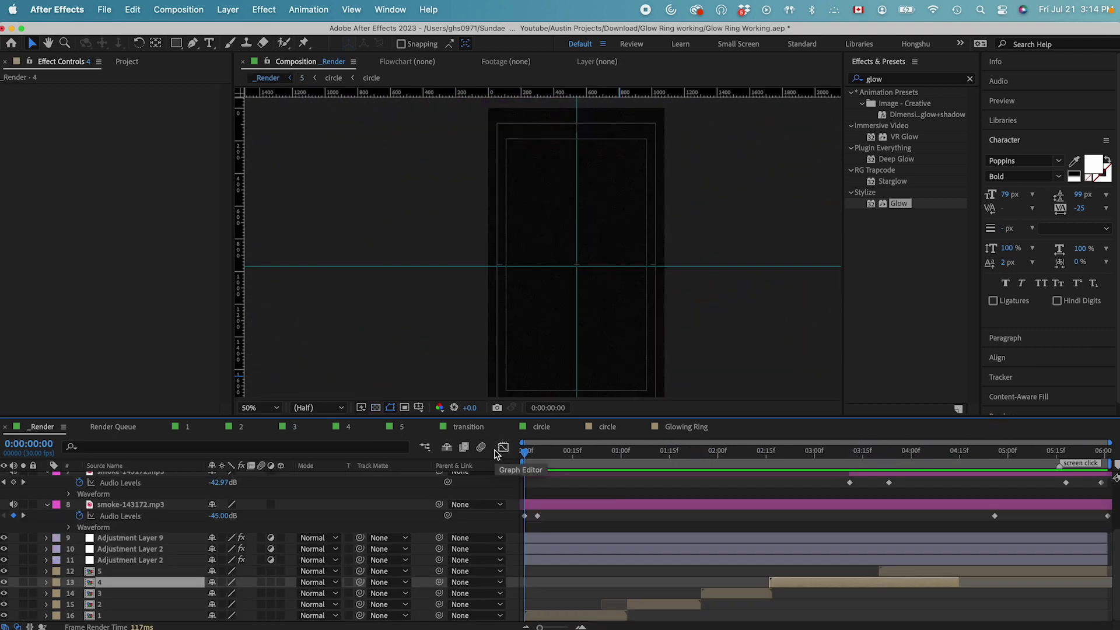